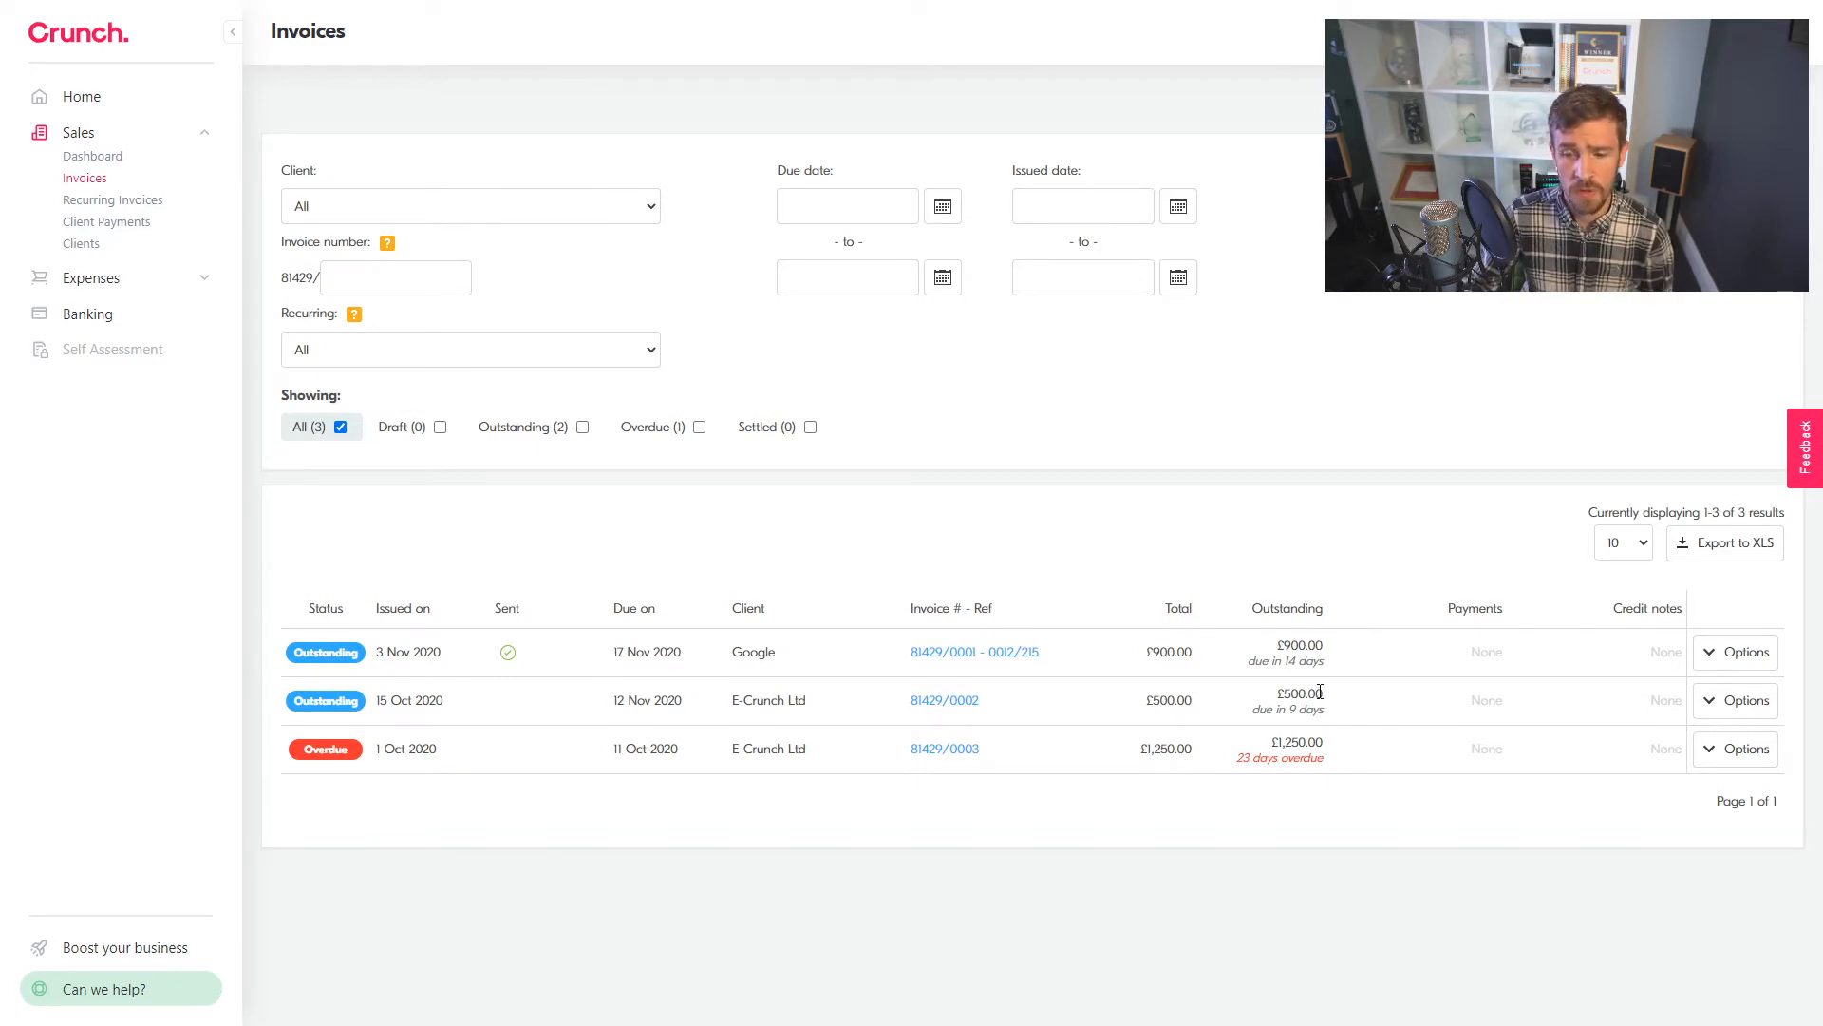
- Start recording a client payment against the outstanding £900 Google invoice
left_click(1709, 662)
scroll(1589, 593, "down", 2)
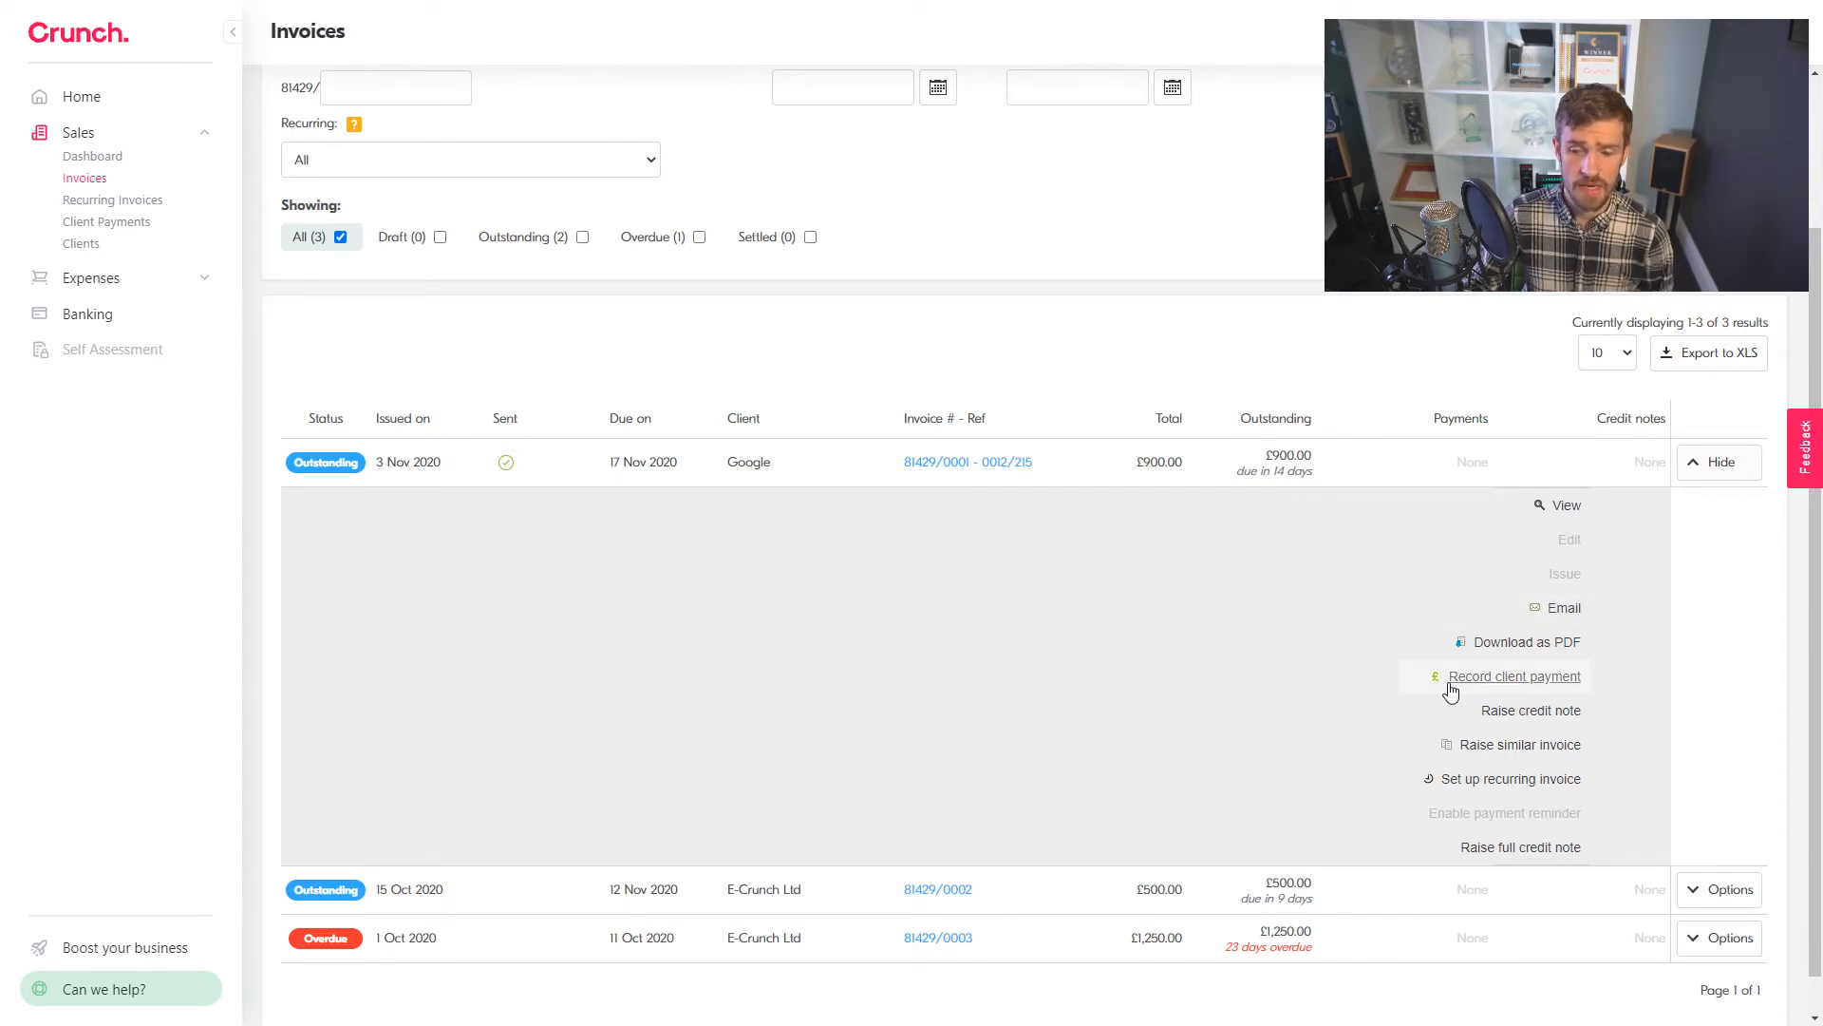
left_click(1500, 686)
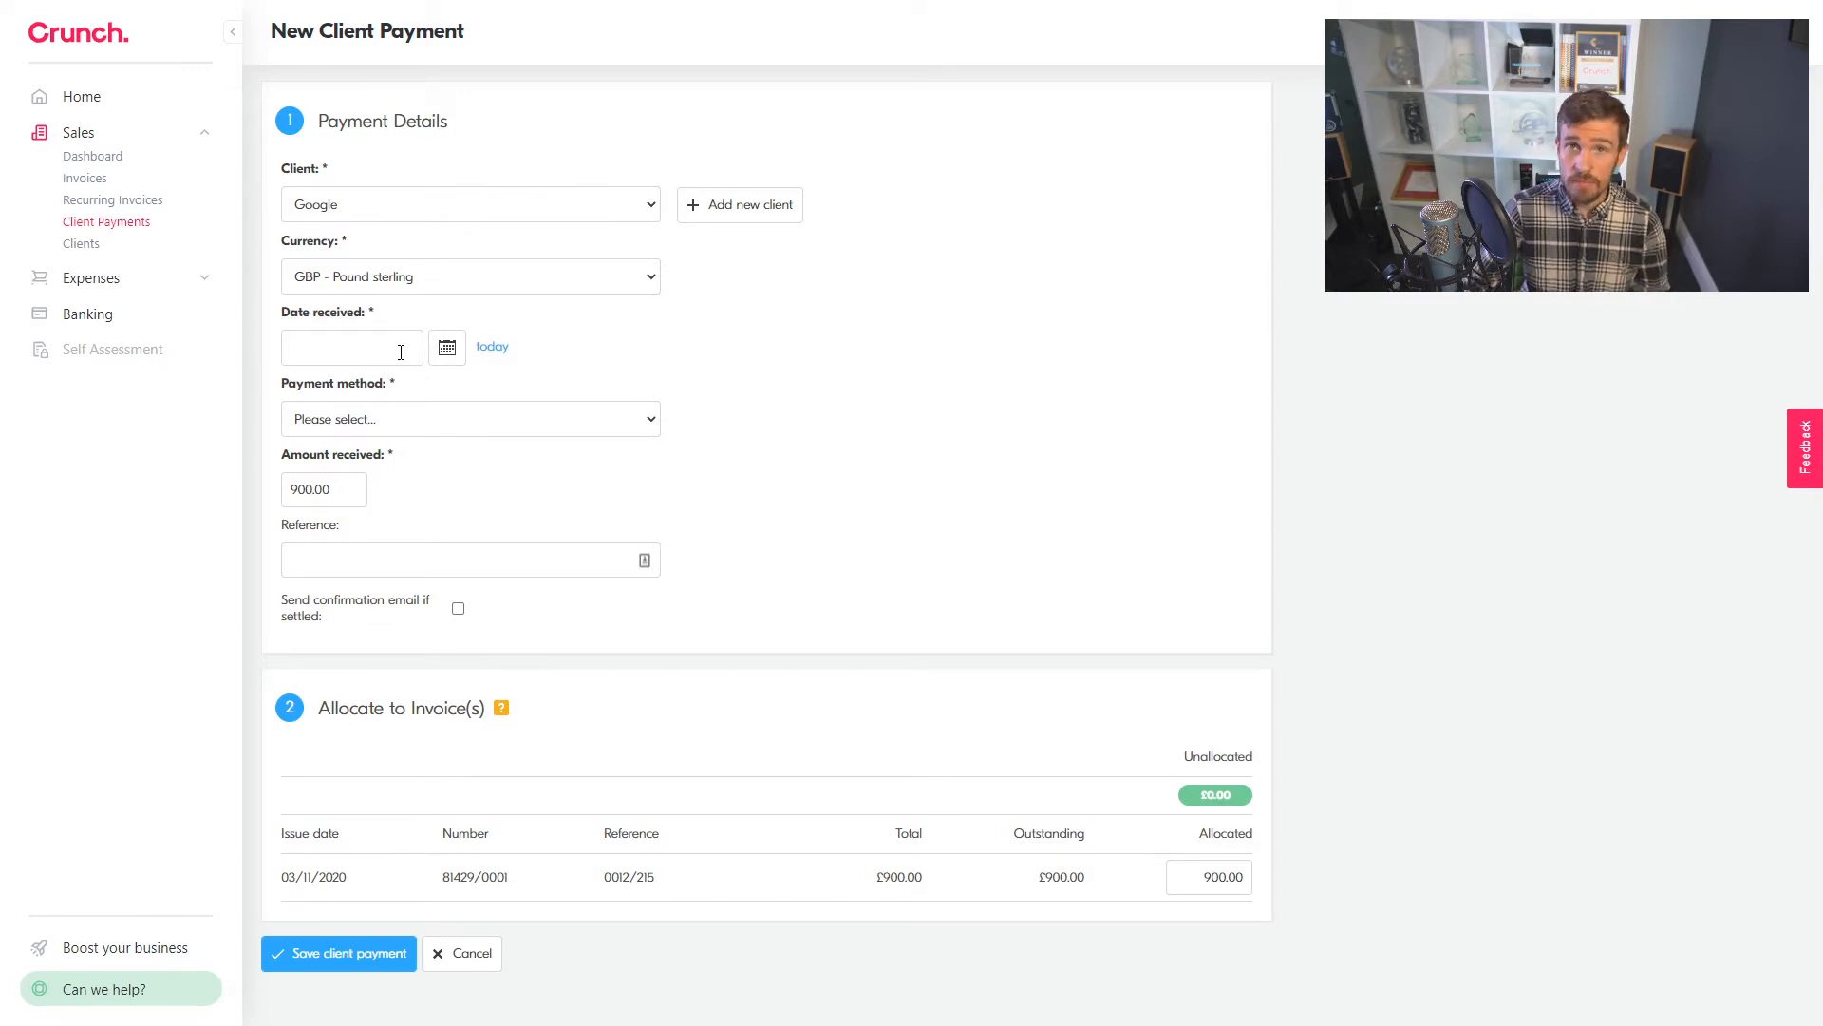
- Set the payment as received today by transfer into the business bank account Current Account, with a confirmation email if settled
left_click(492, 347)
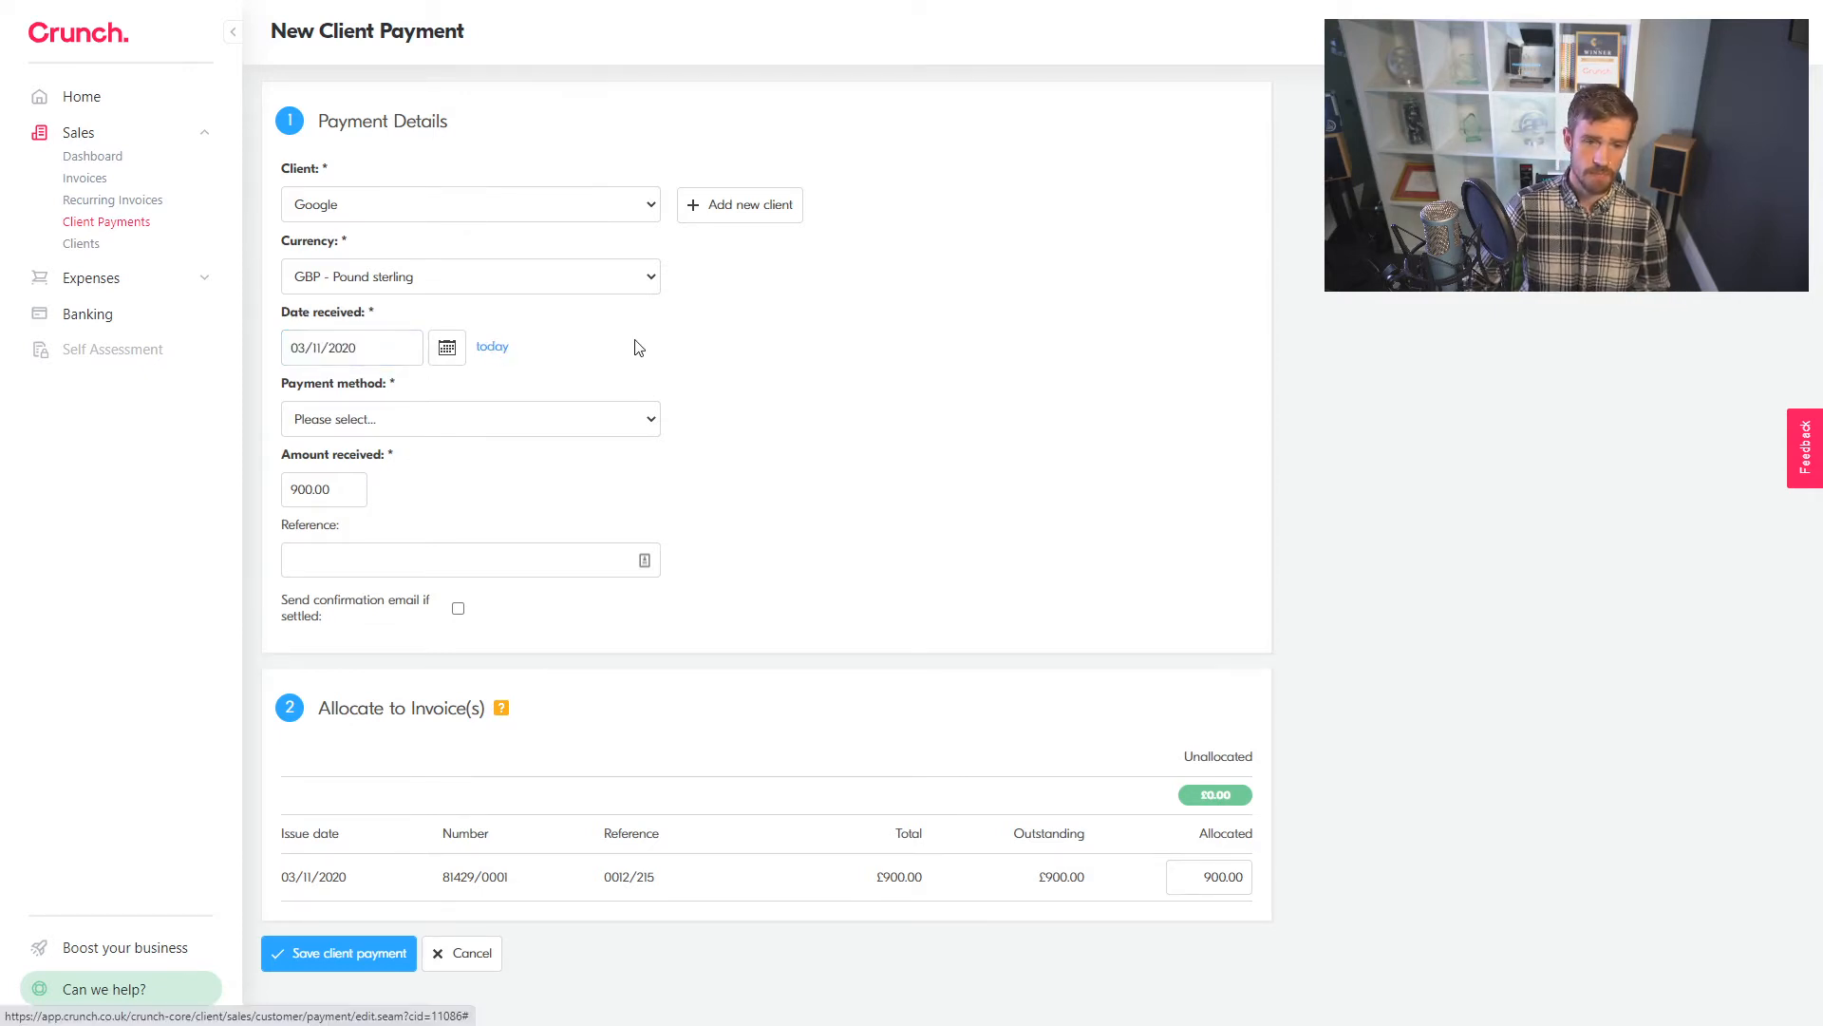
left_click(355, 423)
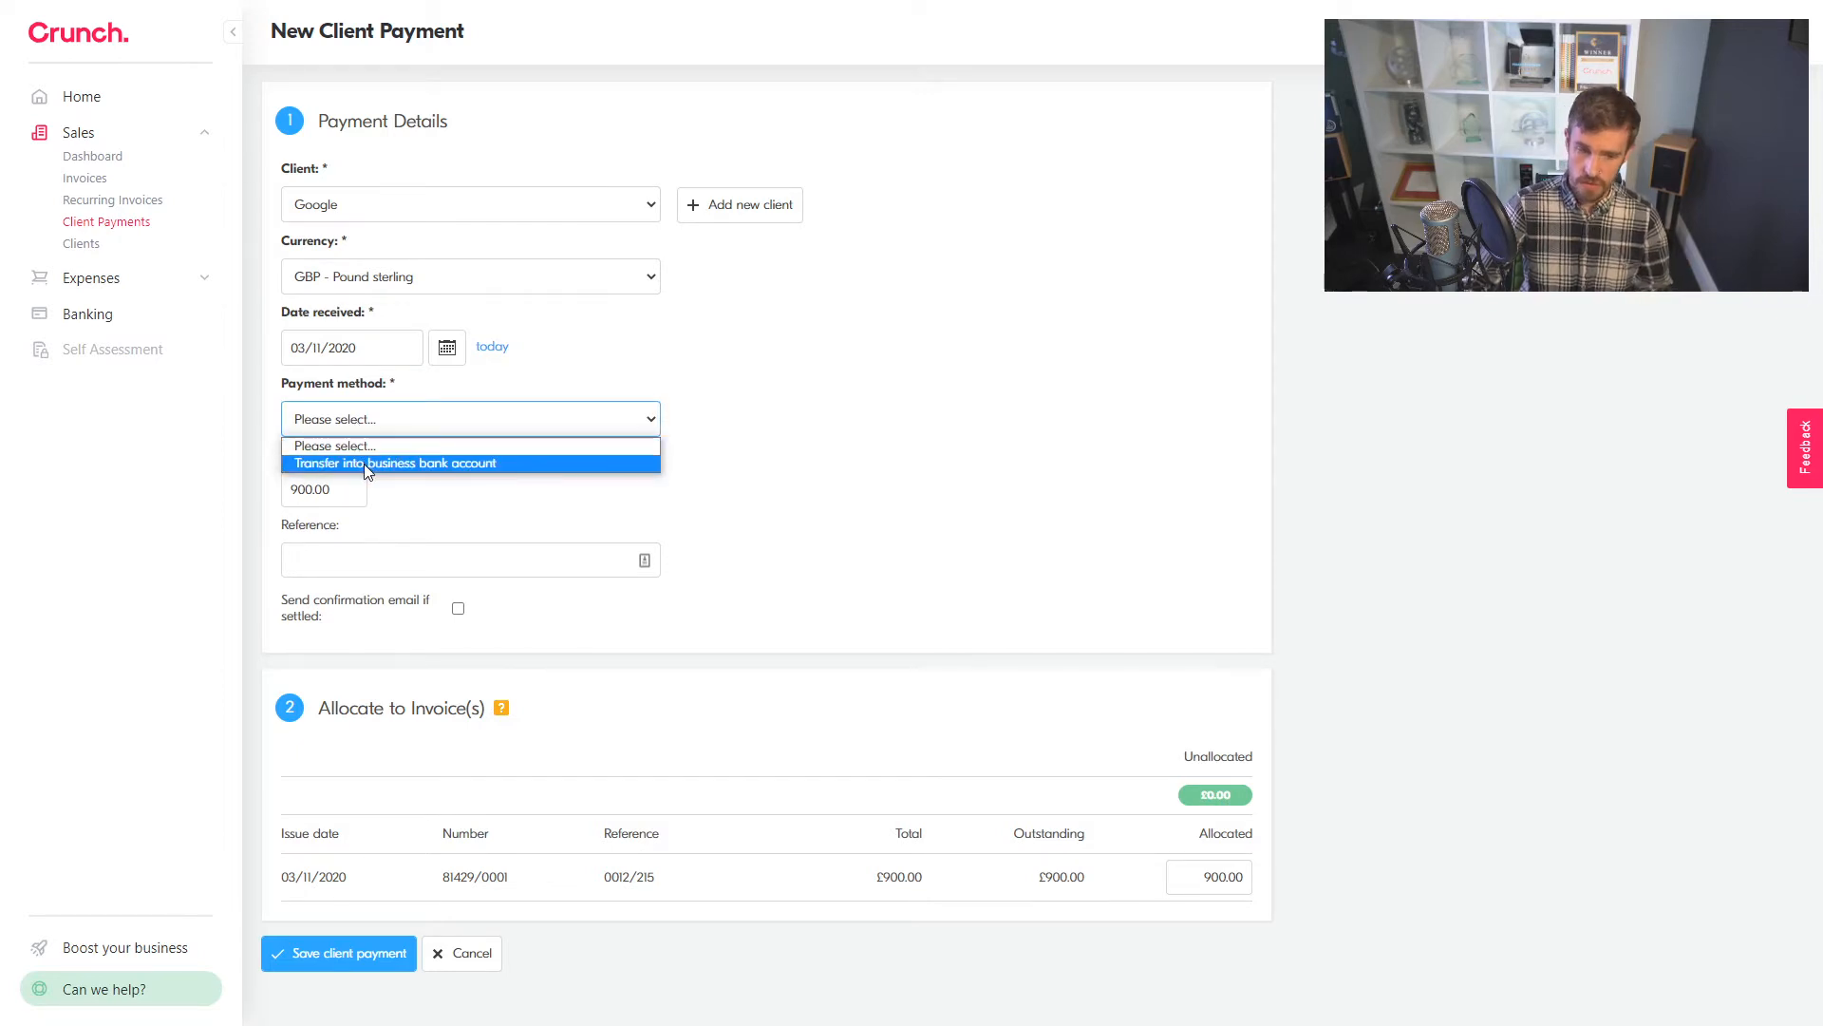
left_click(365, 464)
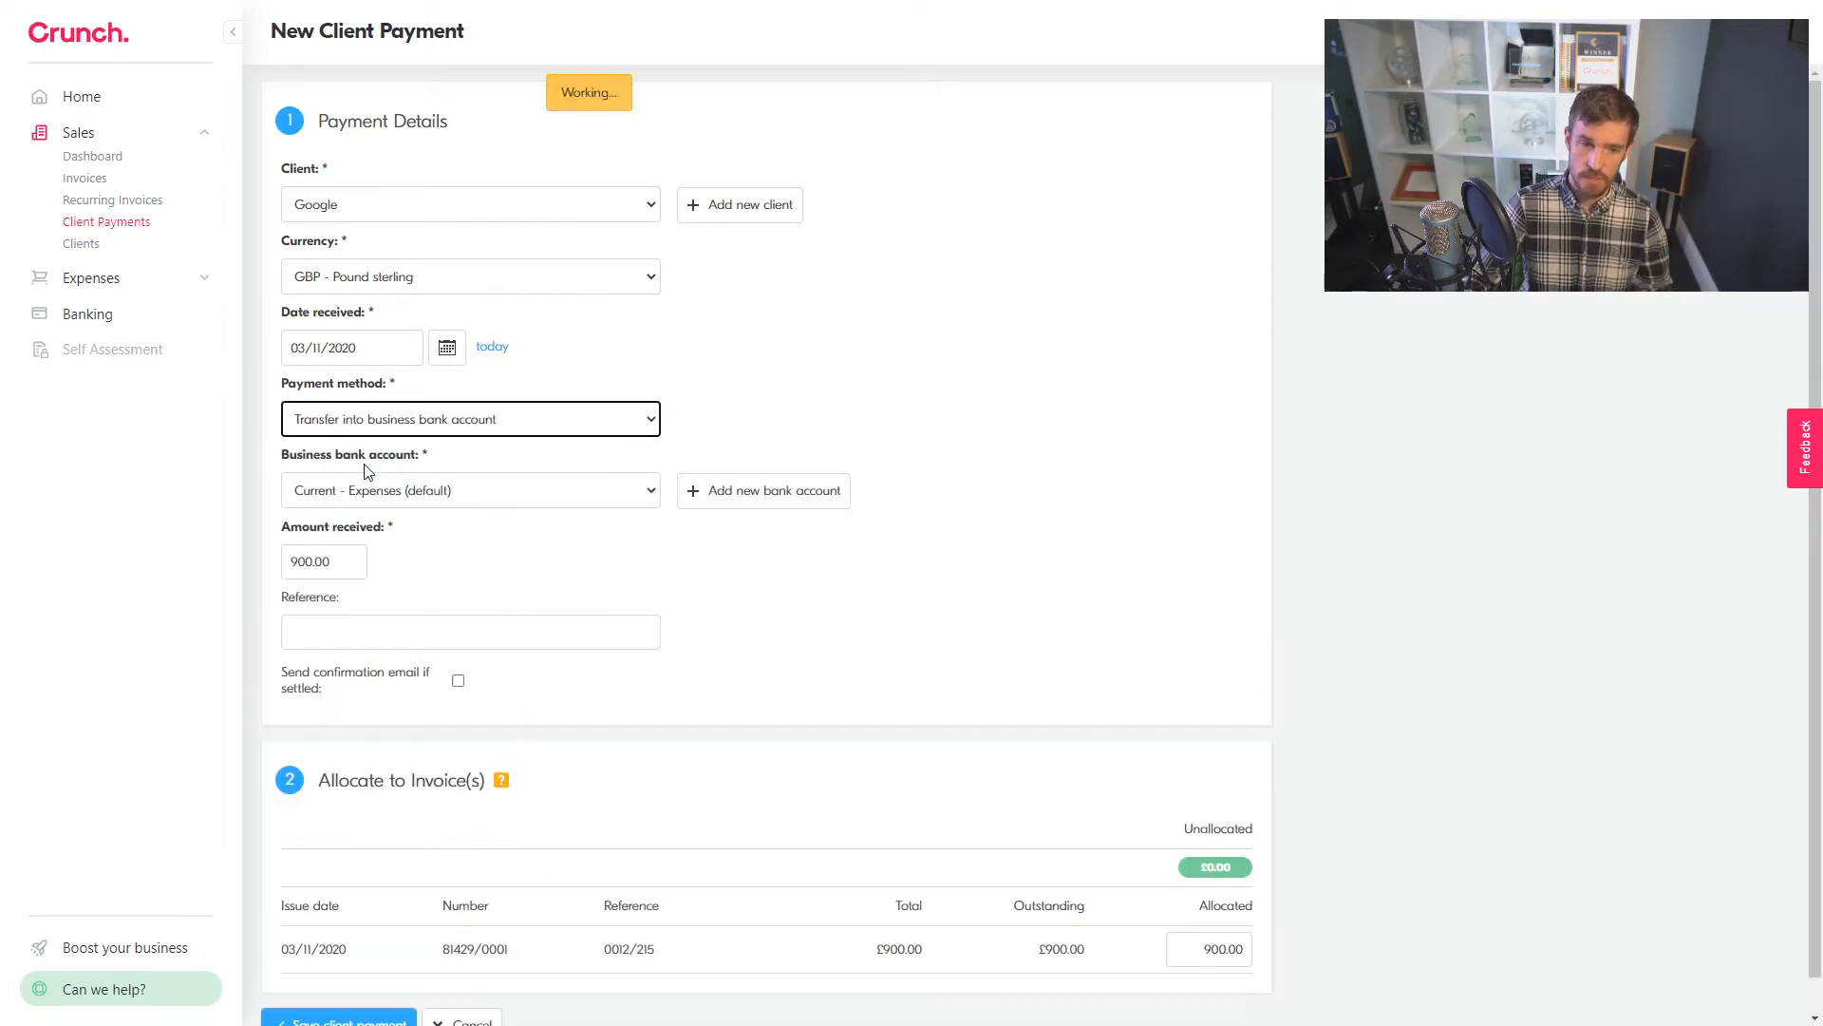
left_click(418, 492)
left_click(397, 556)
left_click(823, 353)
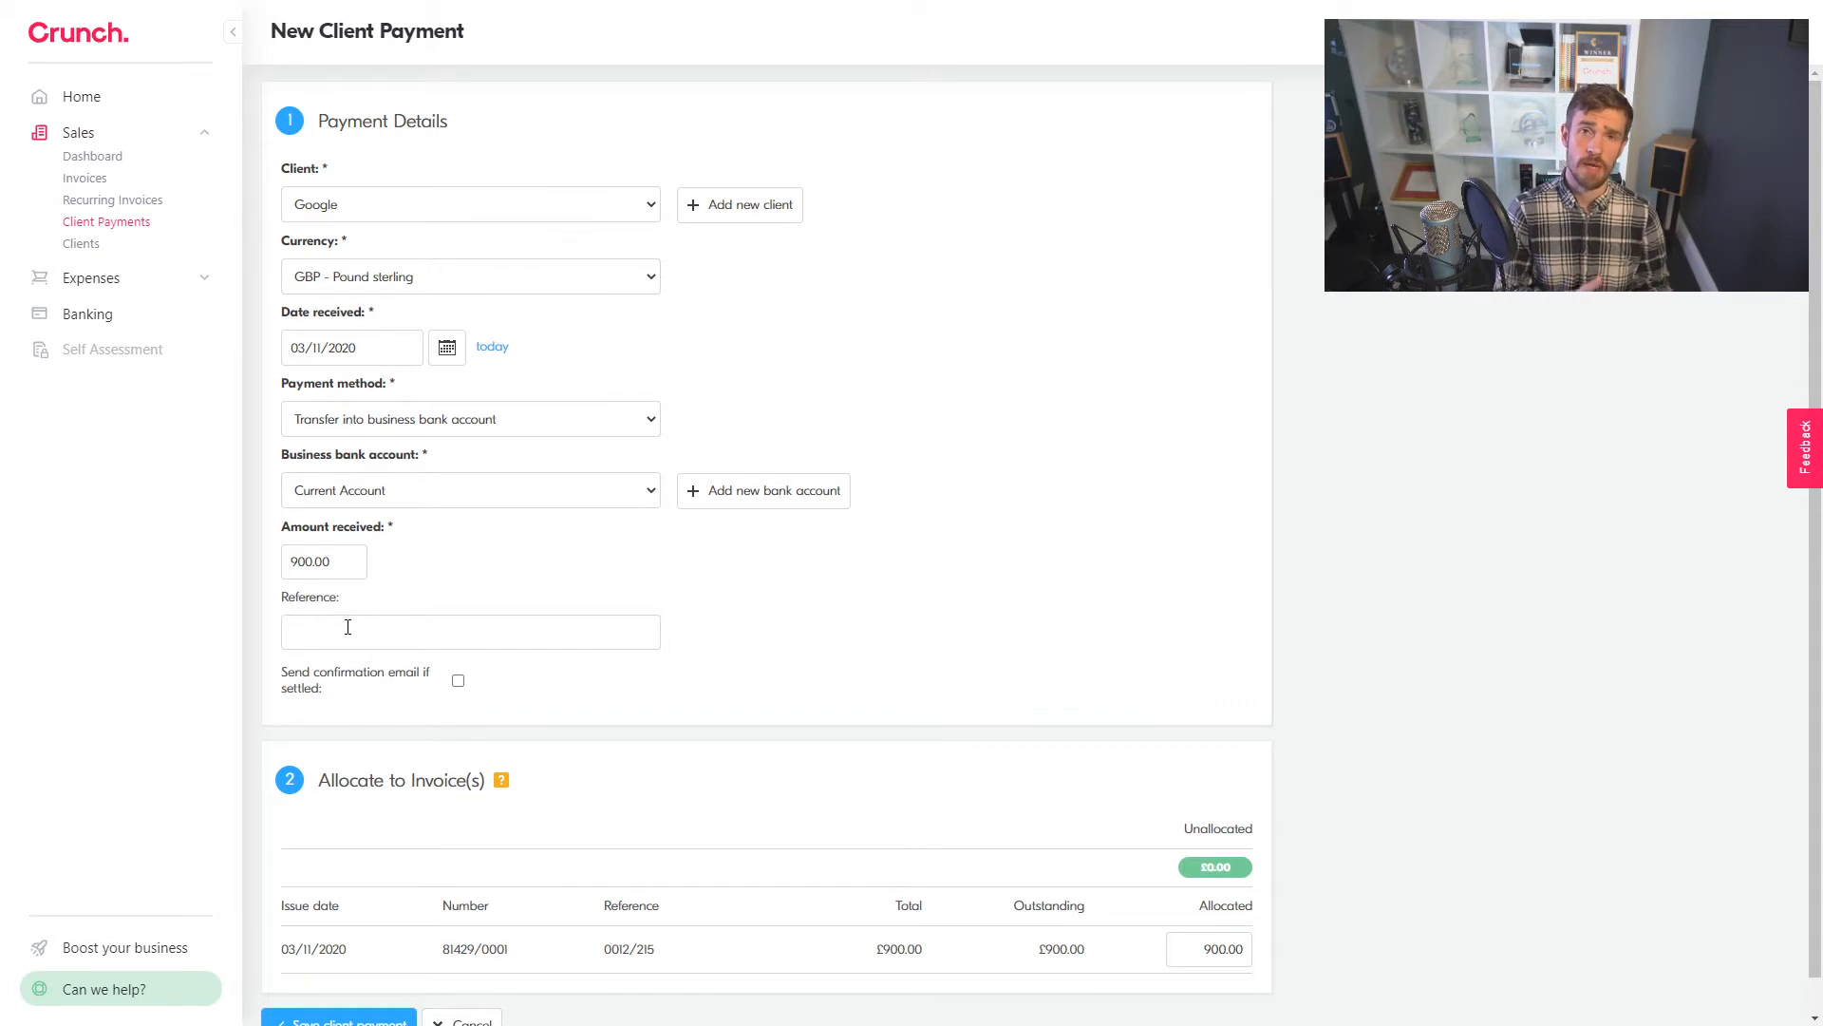
left_click(459, 683)
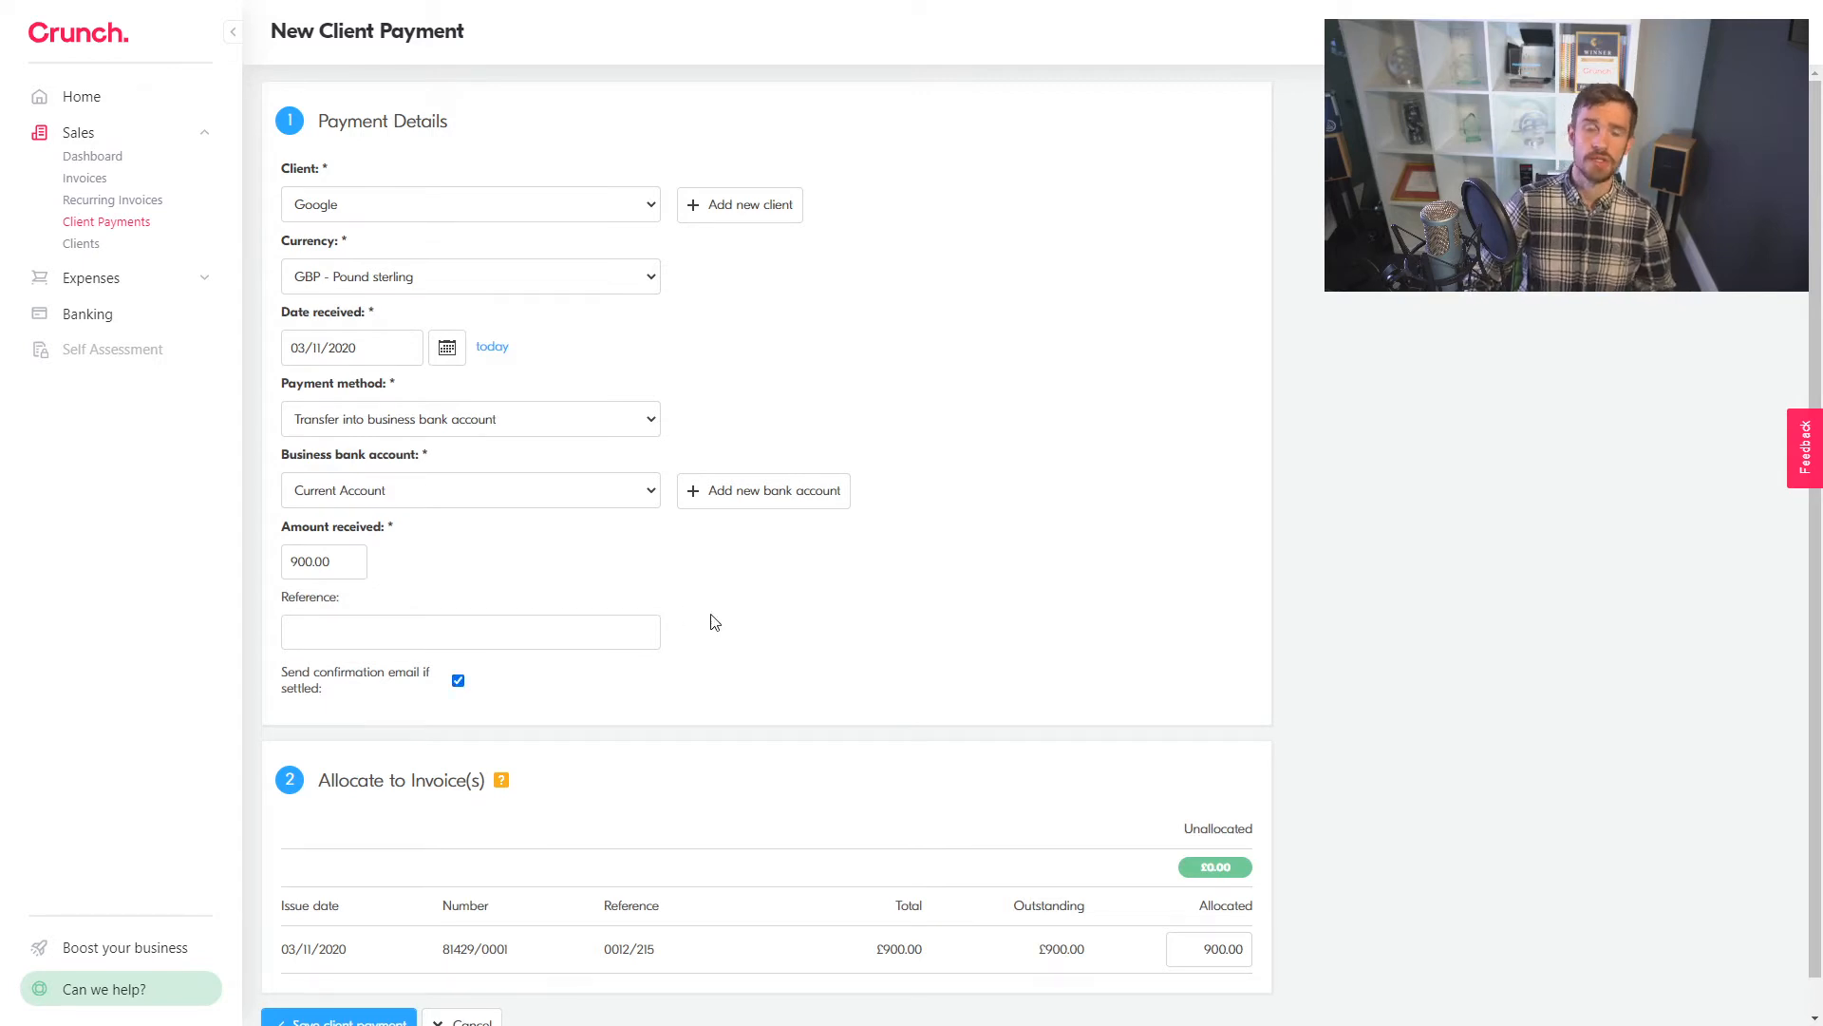
- Set the amount received from Google to 800 as a partial payment
scroll(732, 622, "down", 1)
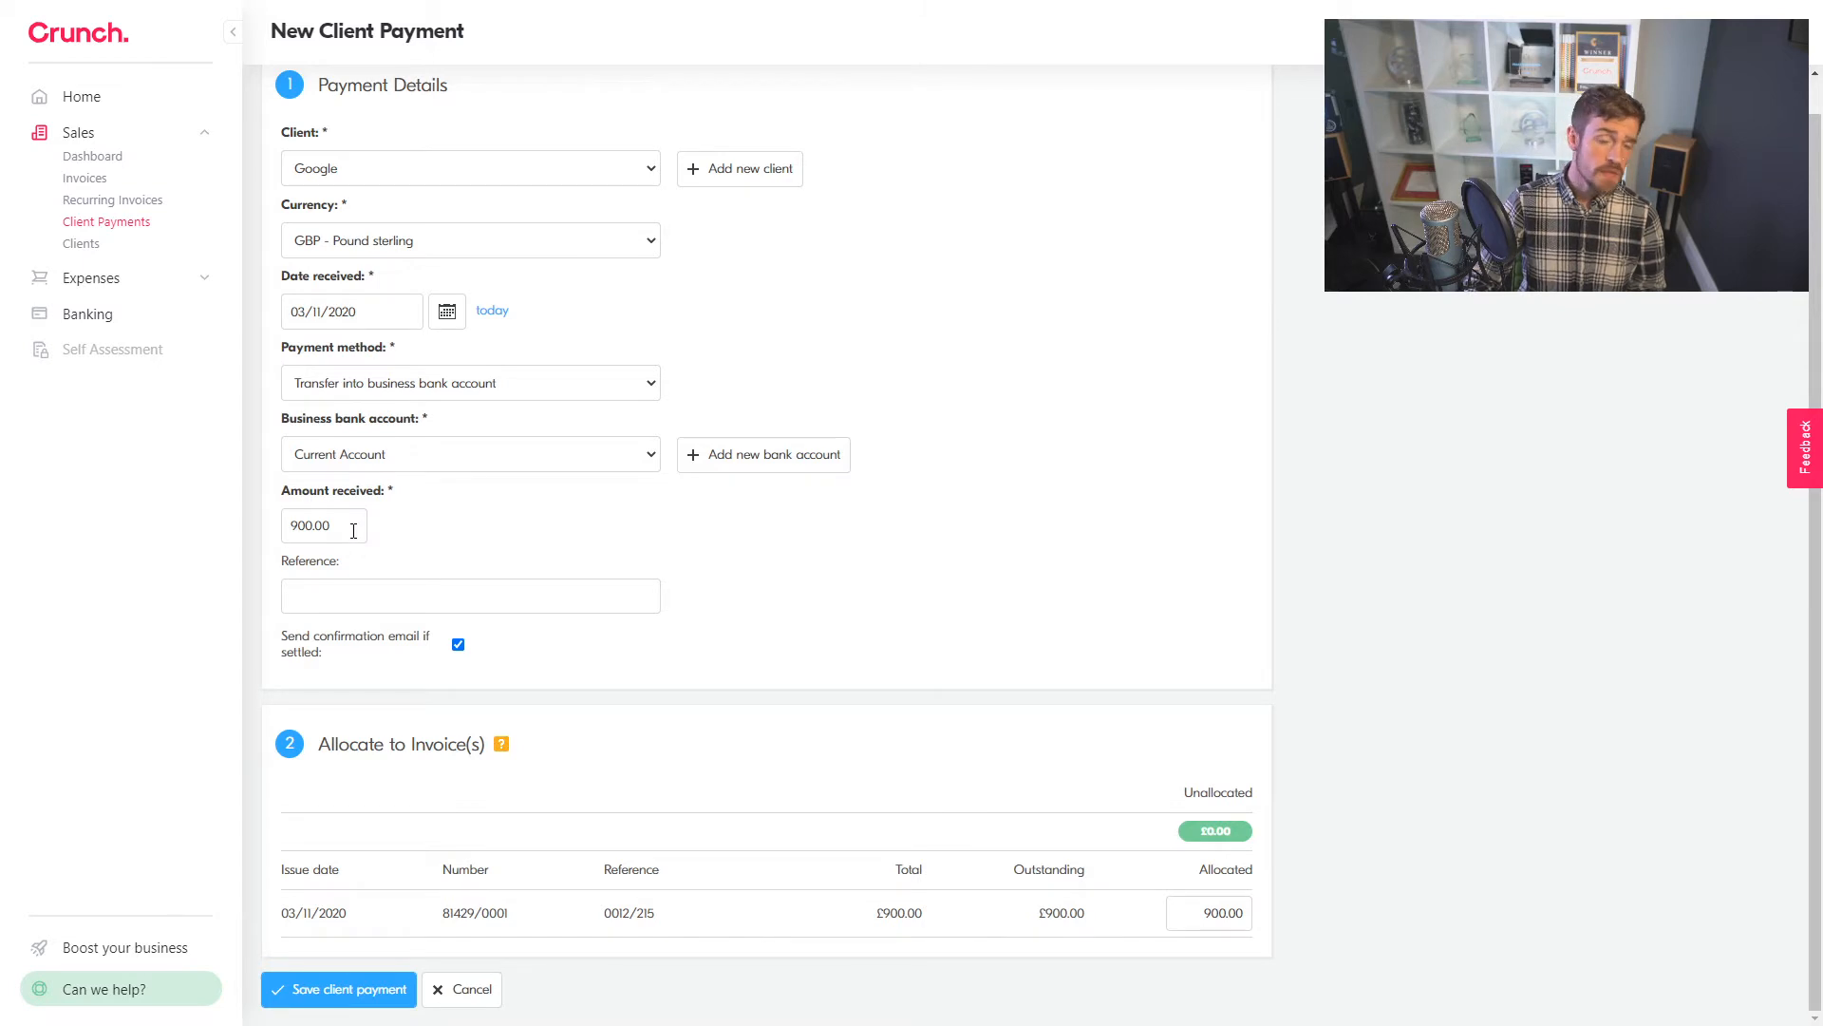
left_click_drag(353, 531, 295, 527)
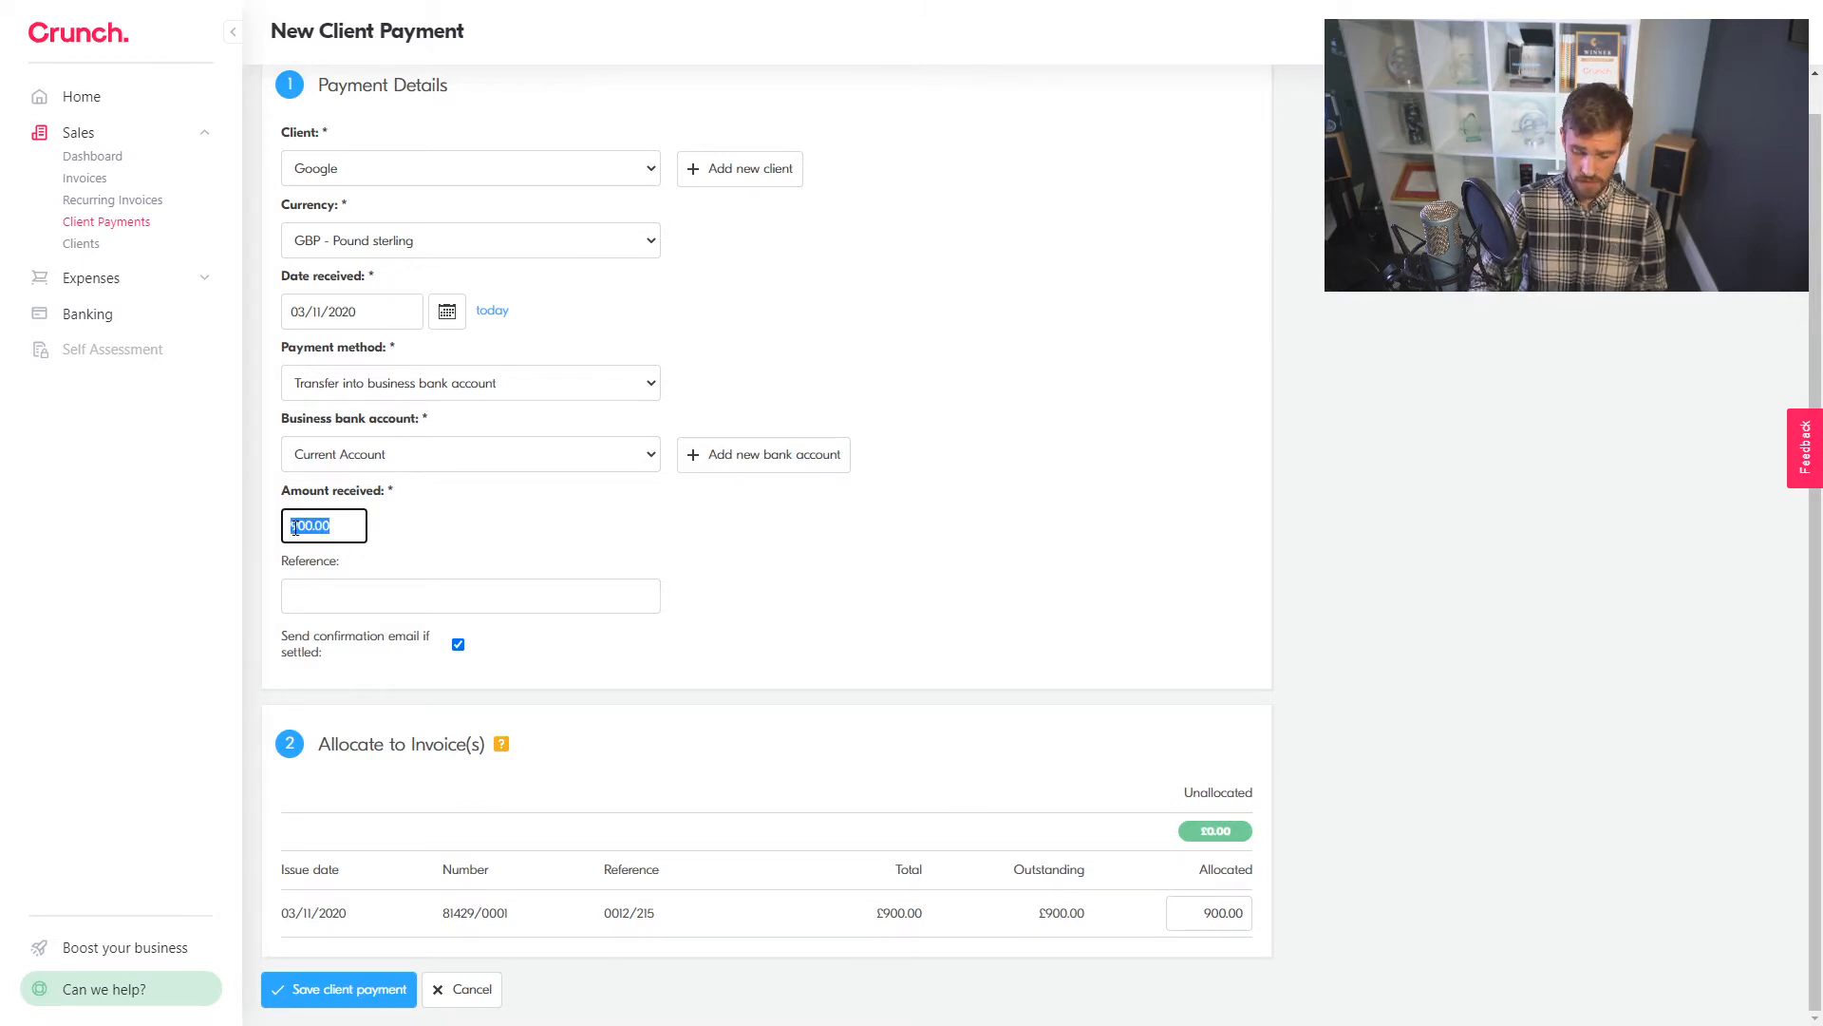
type("800")
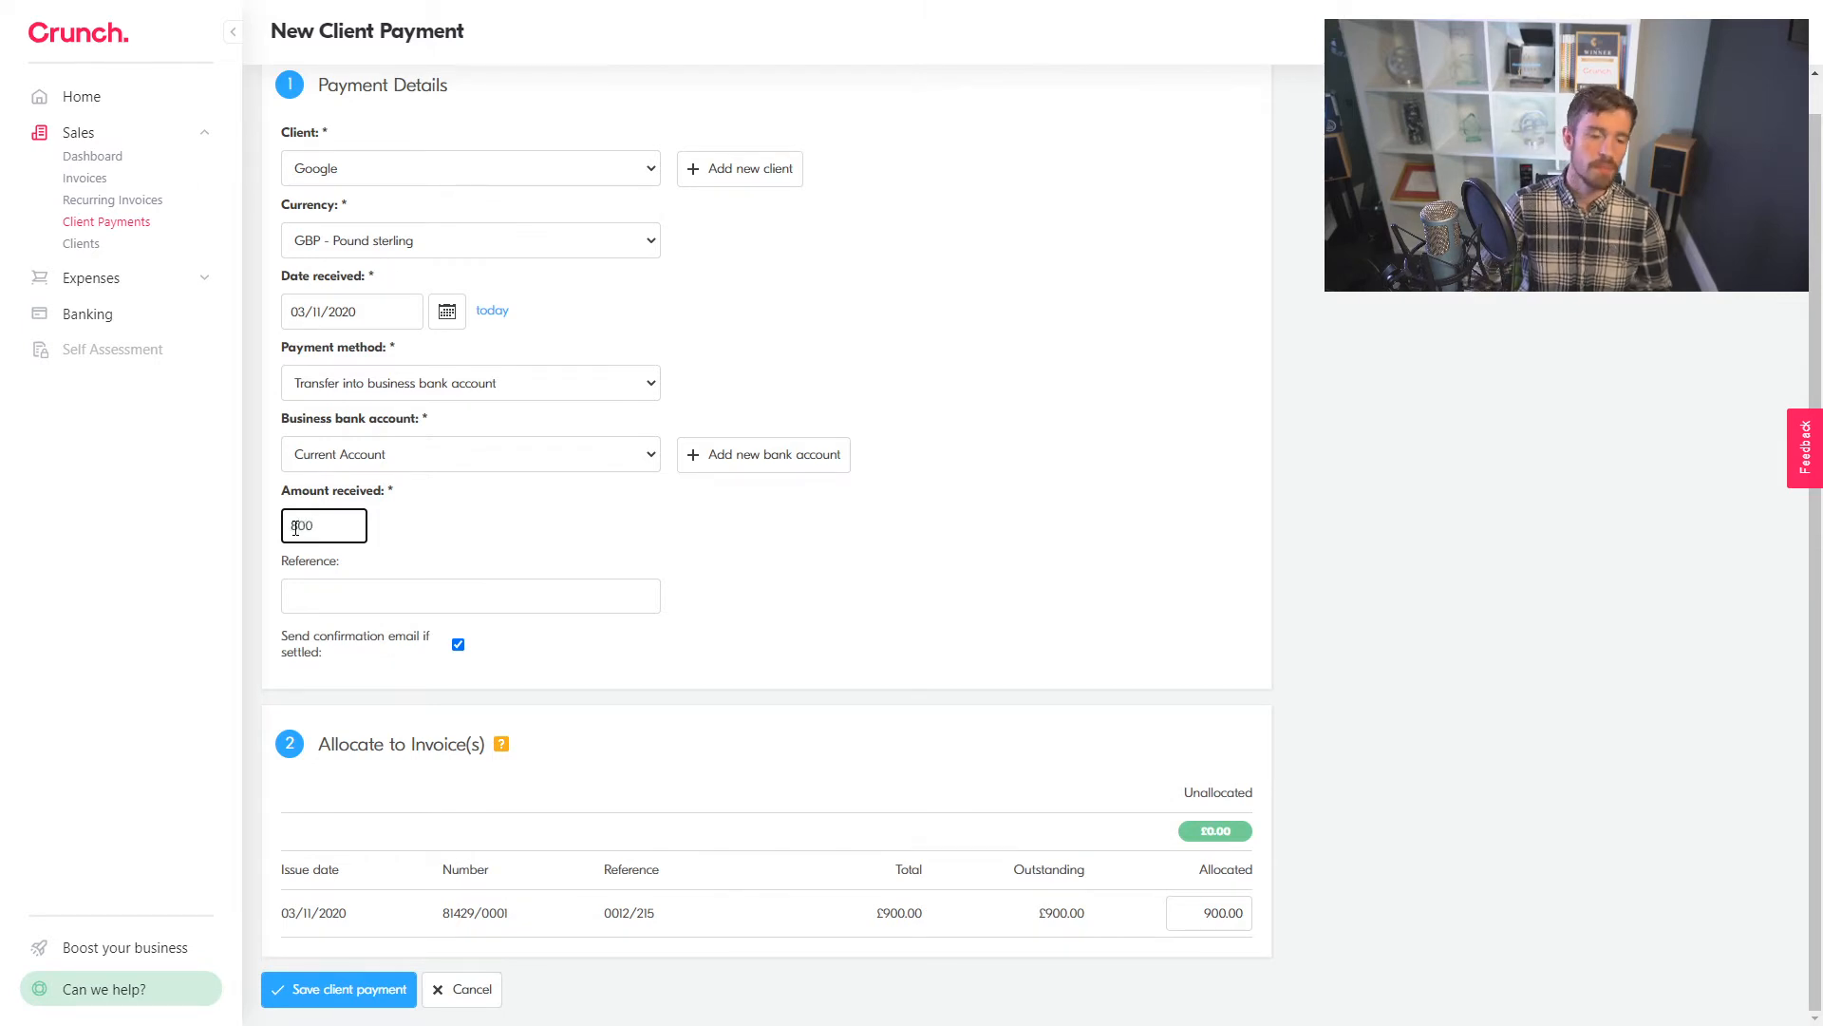
left_click(510, 525)
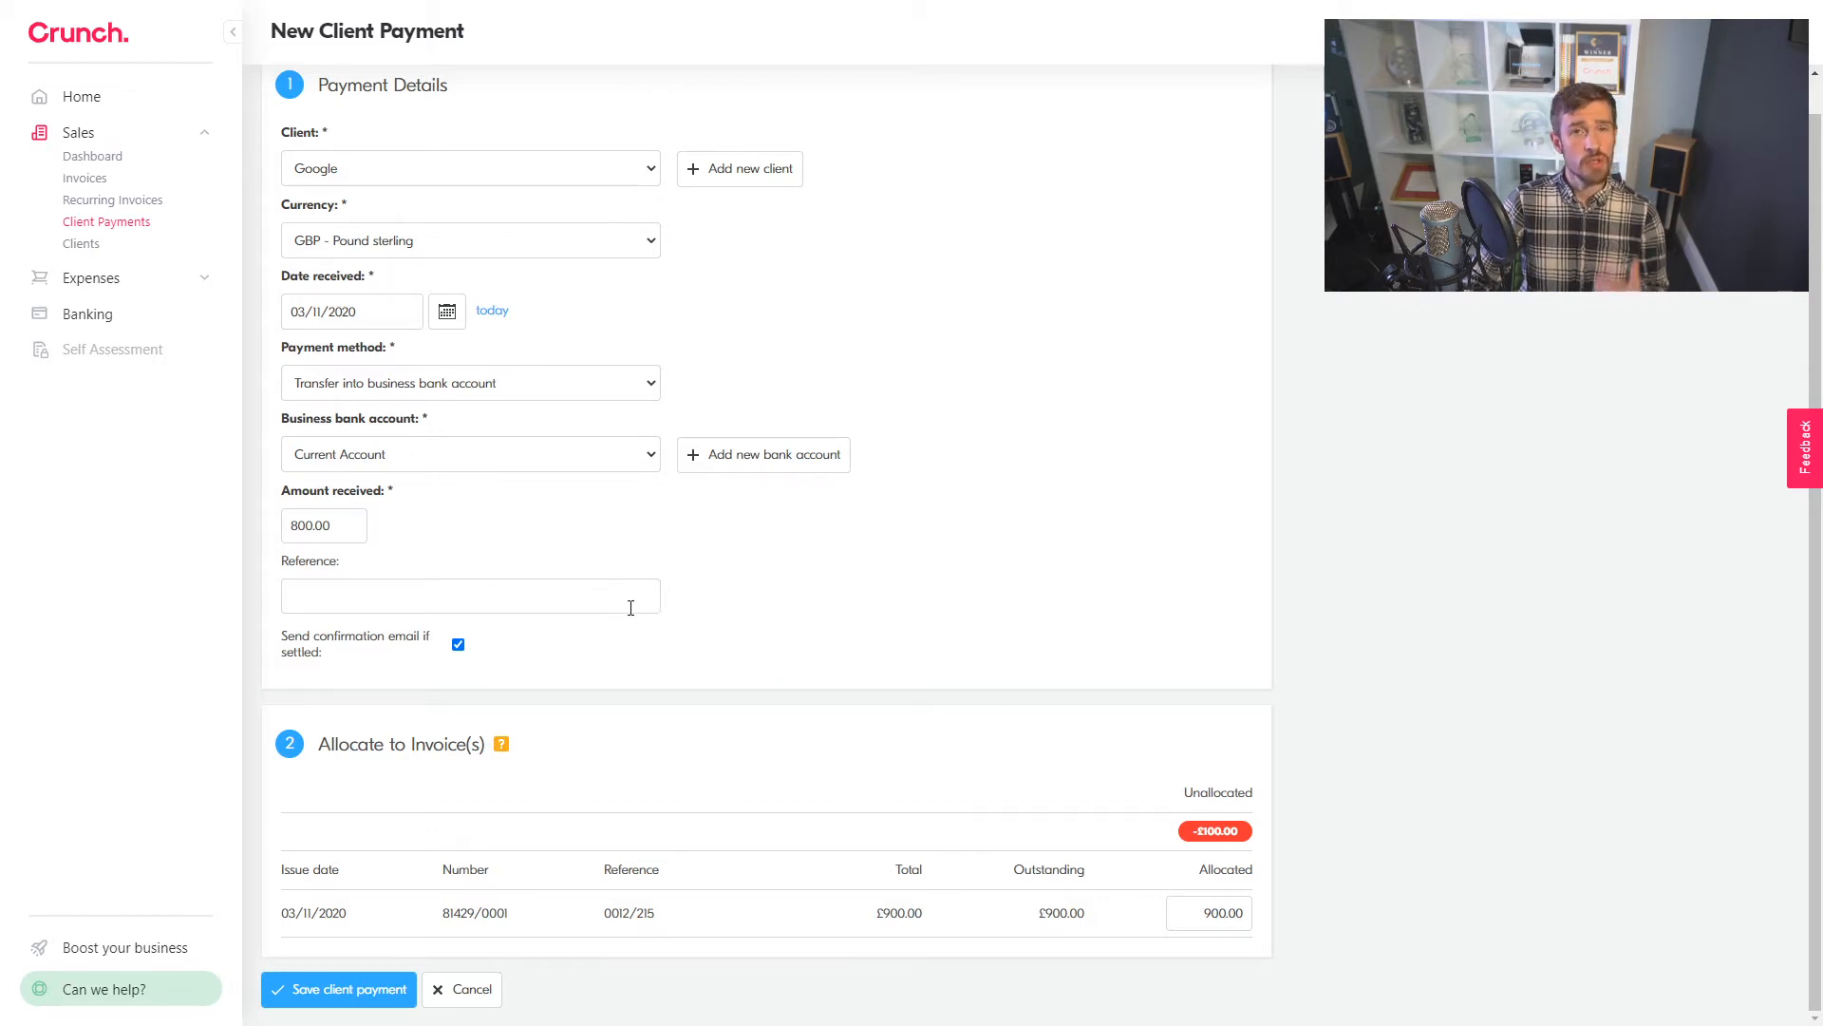
- Allocate 800 of the payment to the Google invoice and save the client payment
left_click_drag(342, 523, 288, 520)
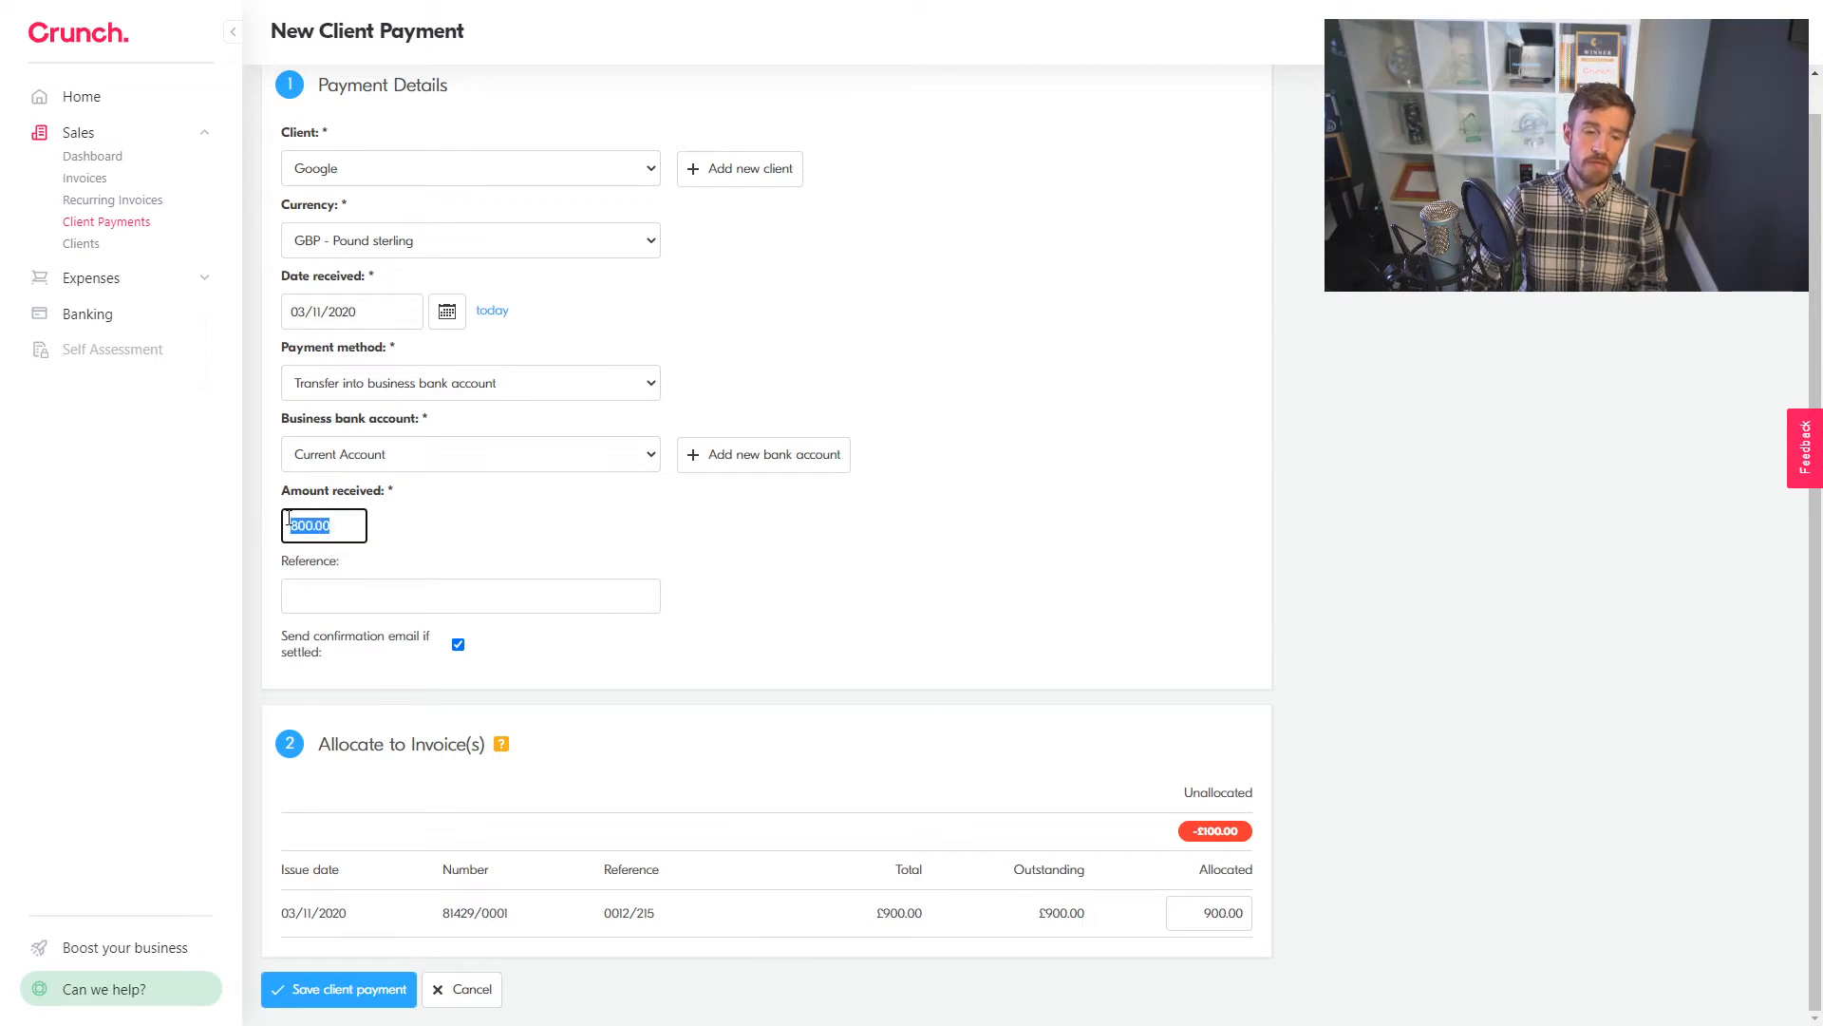
left_click(354, 531)
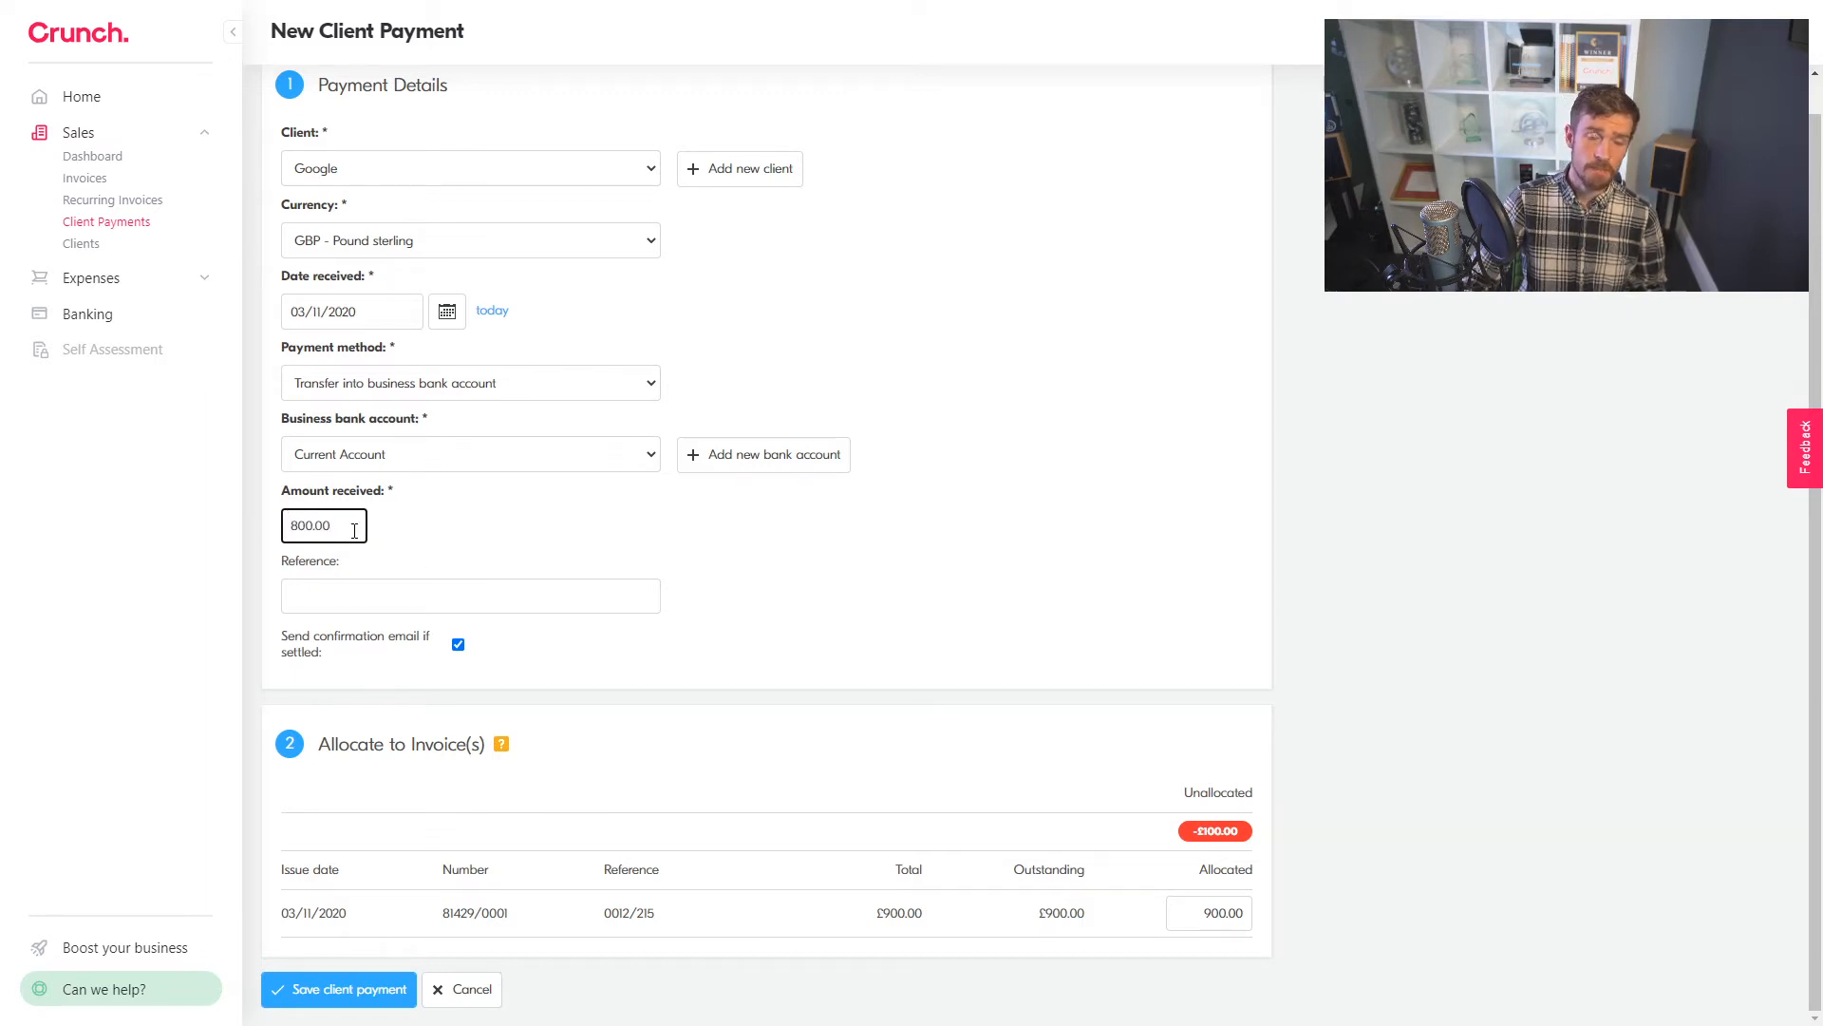
left_click_drag(1204, 912, 1249, 912)
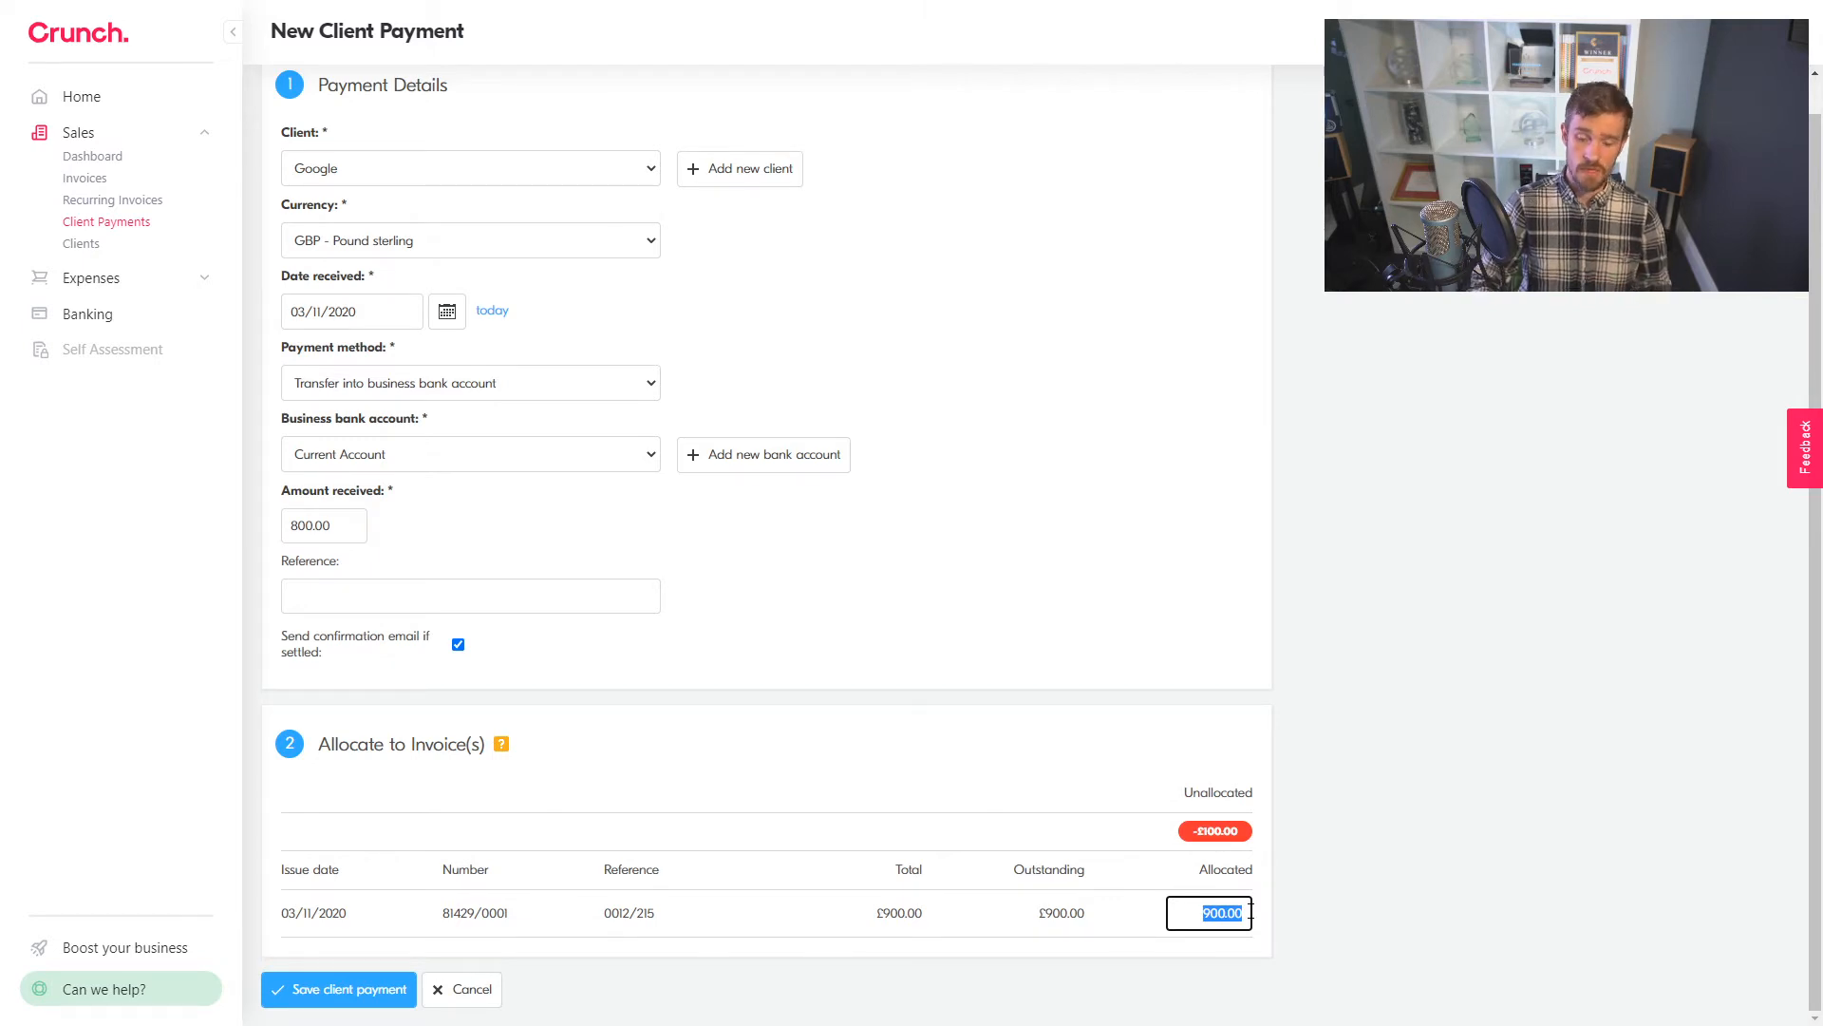
type("800")
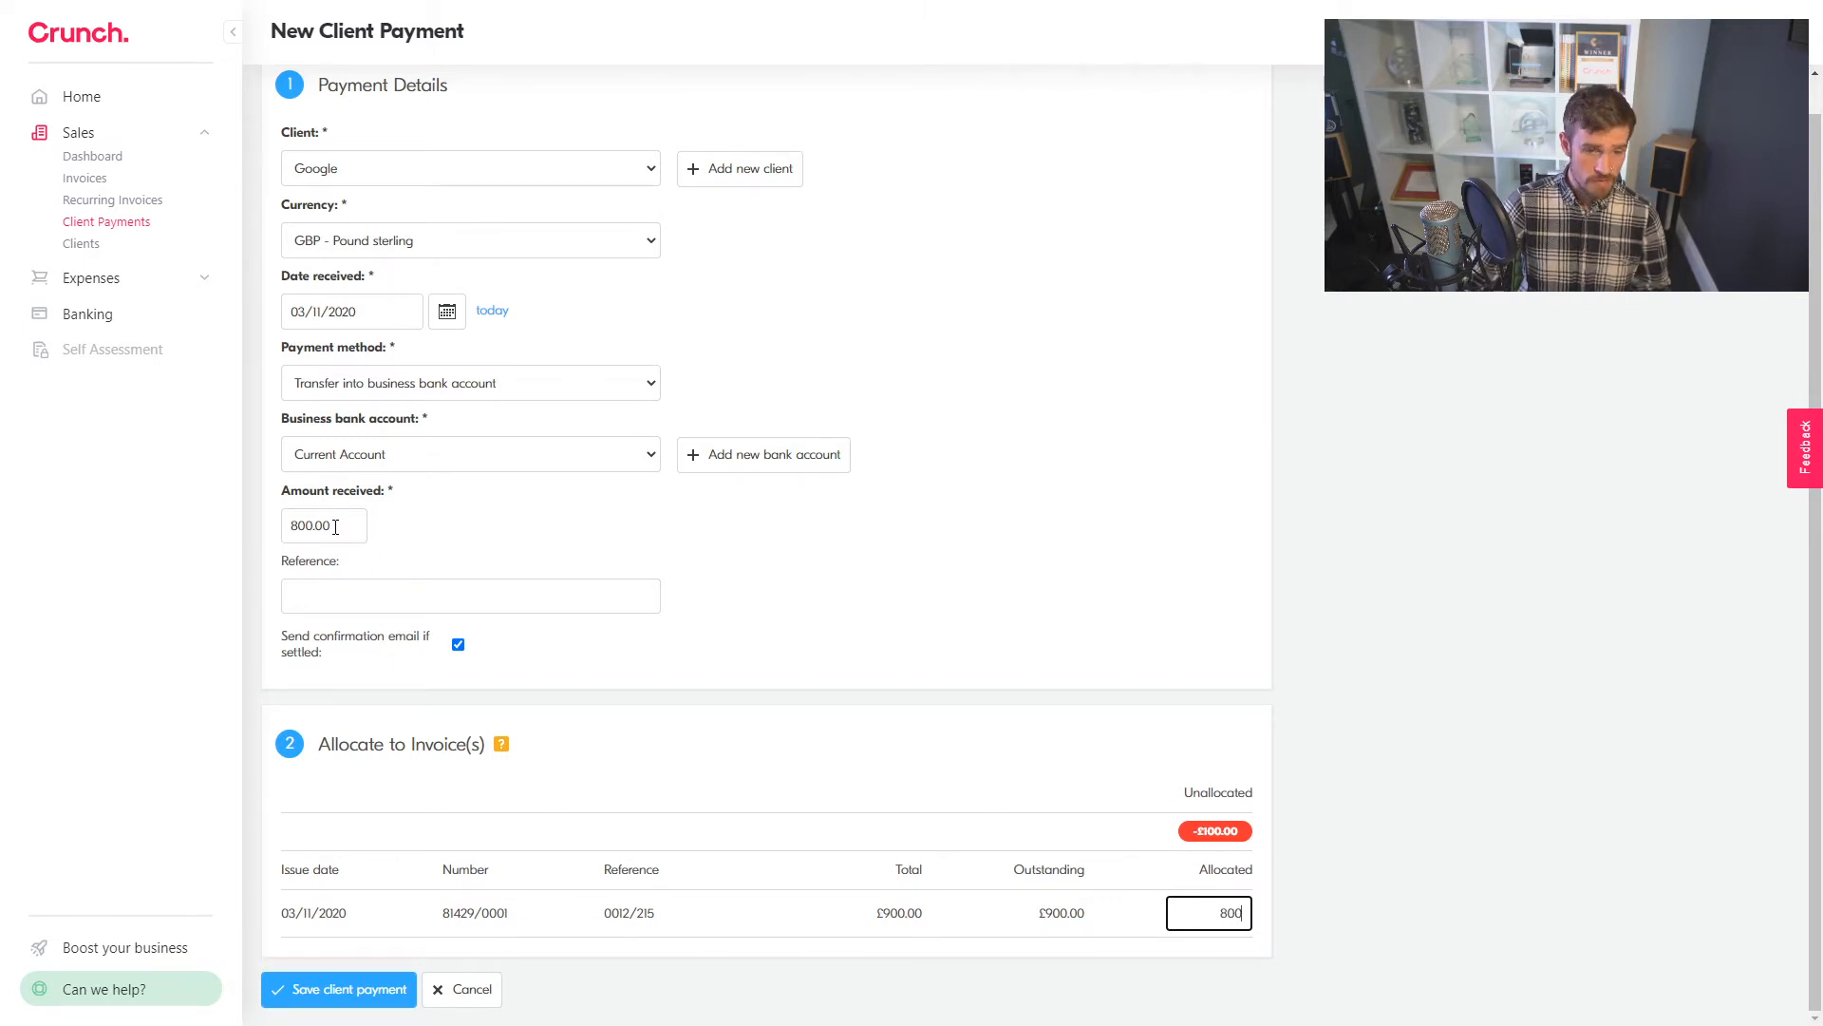
left_click(345, 526)
left_click(607, 542)
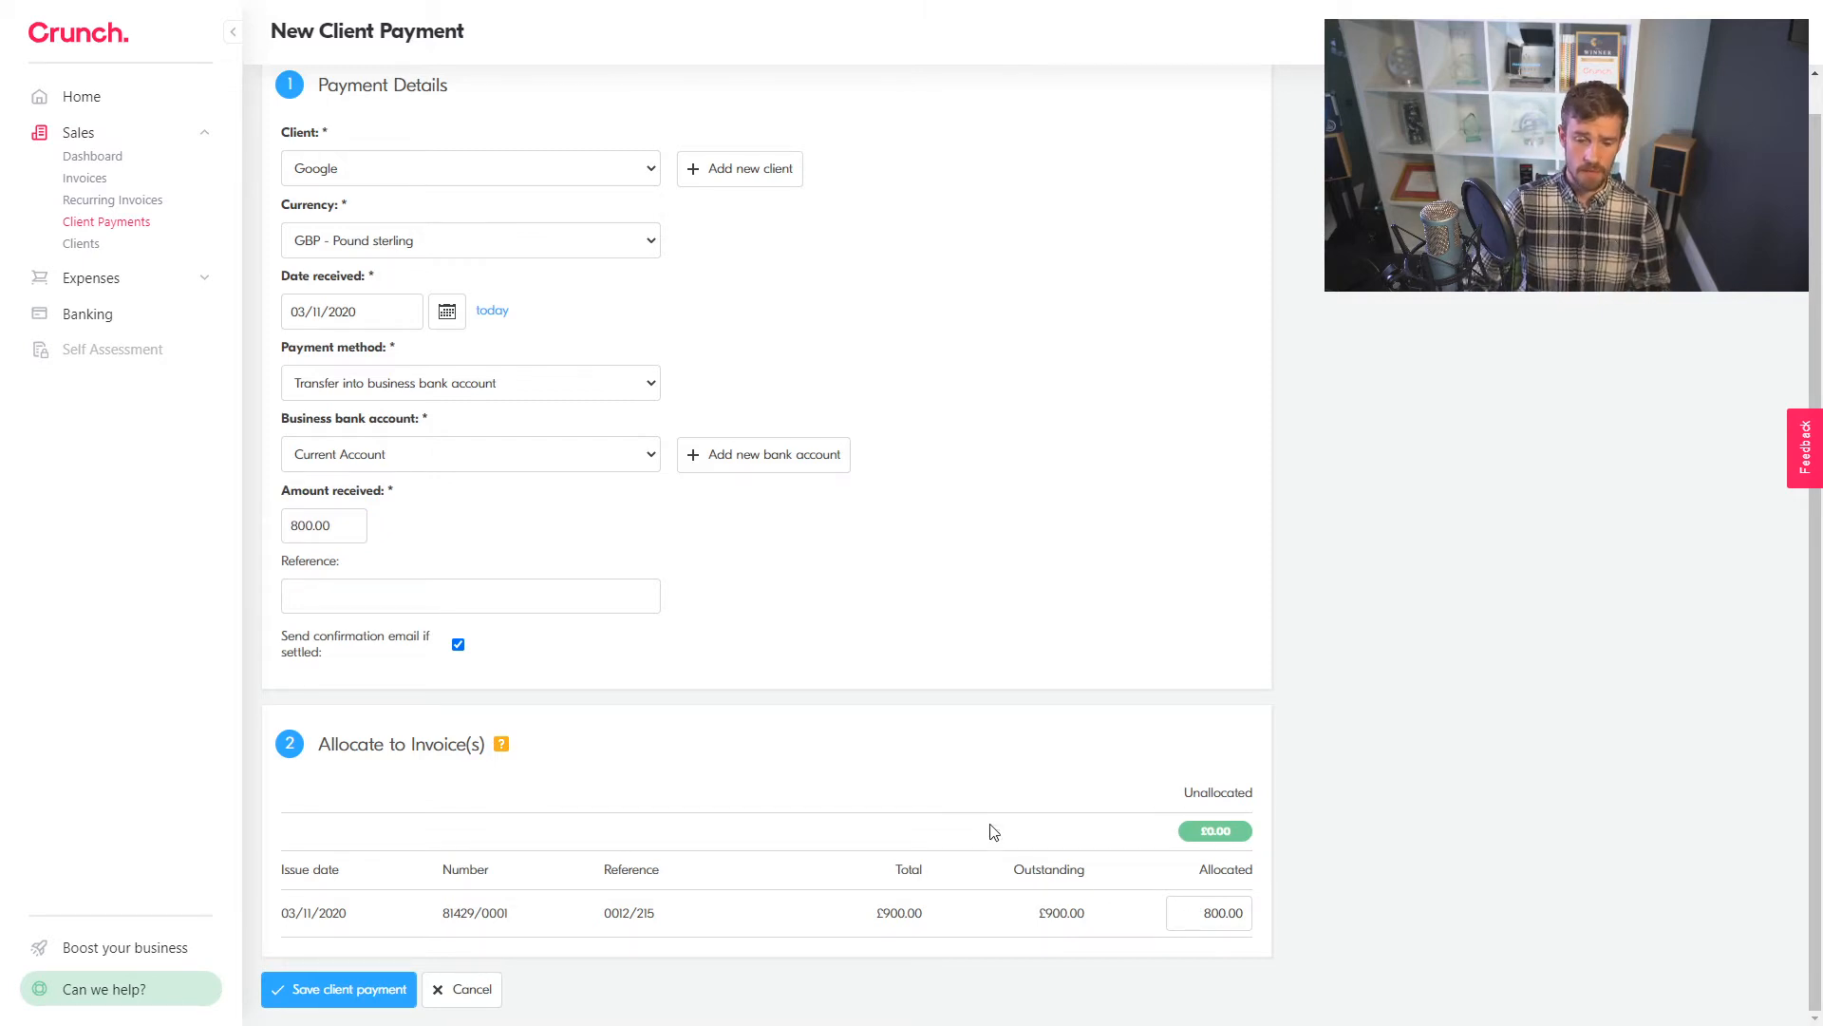
left_click(342, 997)
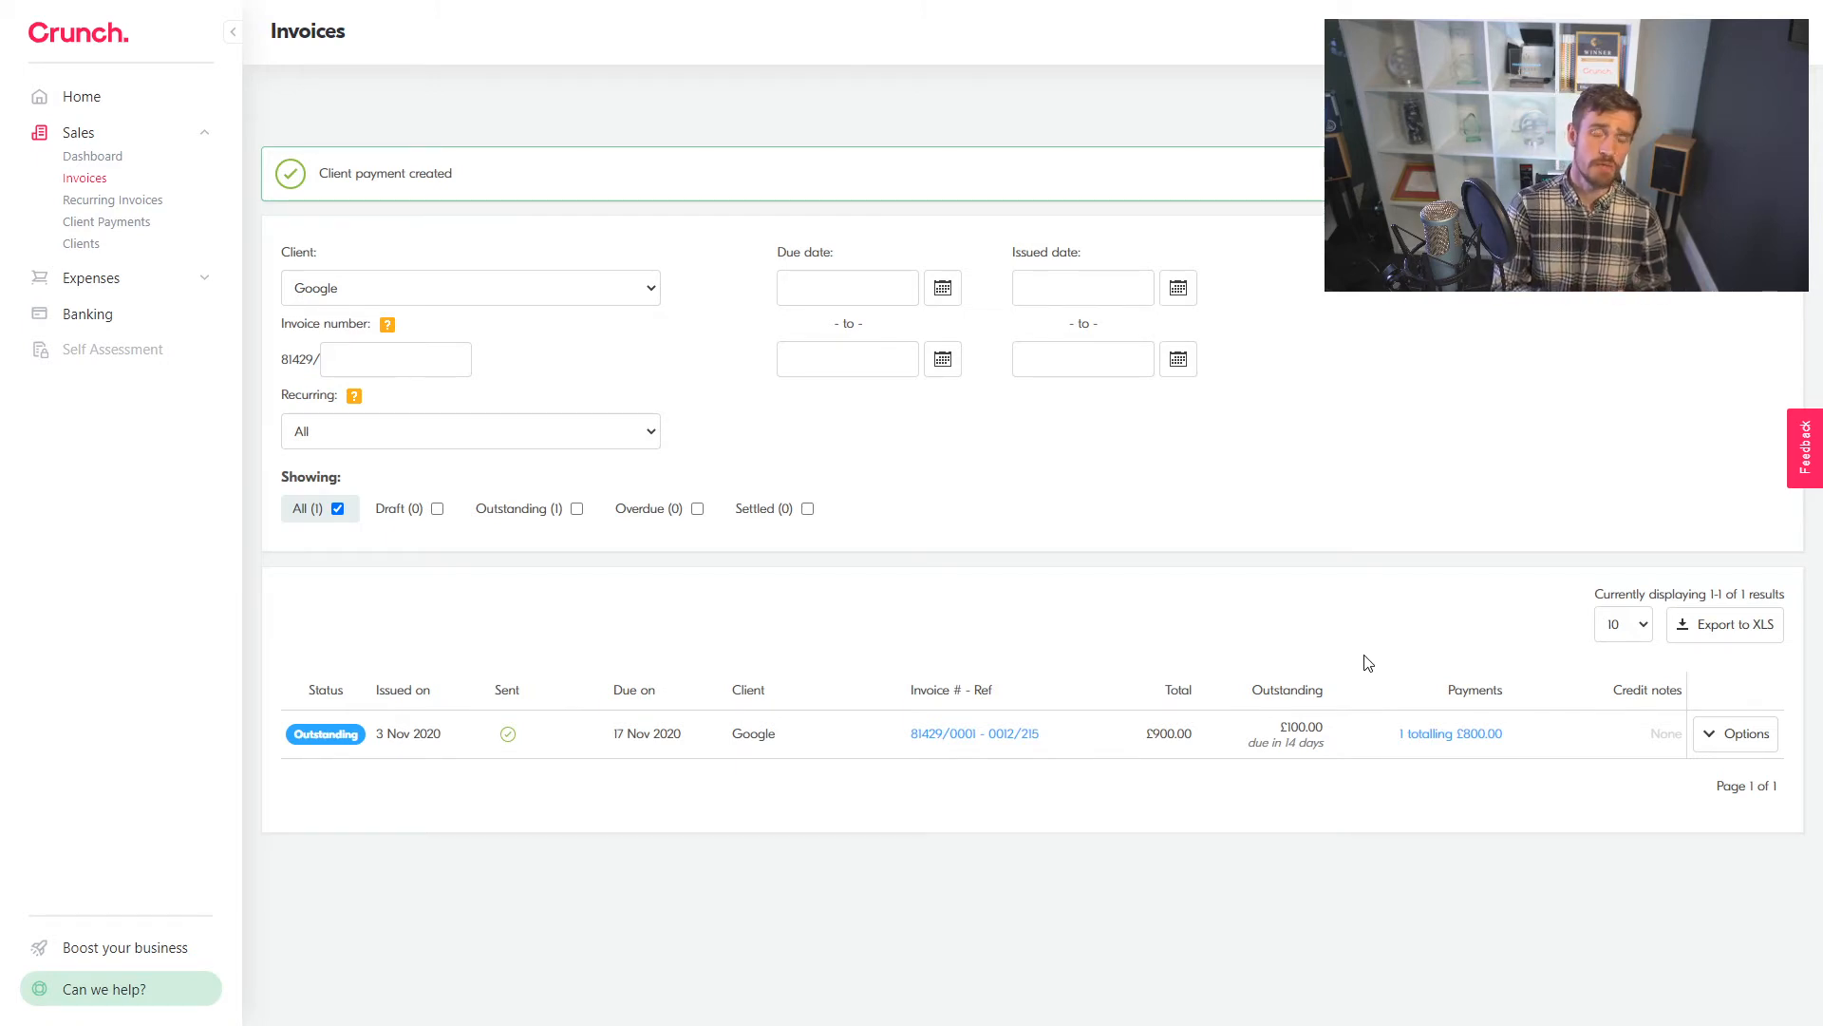
- Start a second payment for the Google invoice, received today by transfer into the business bank account Current Account
left_click(1735, 748)
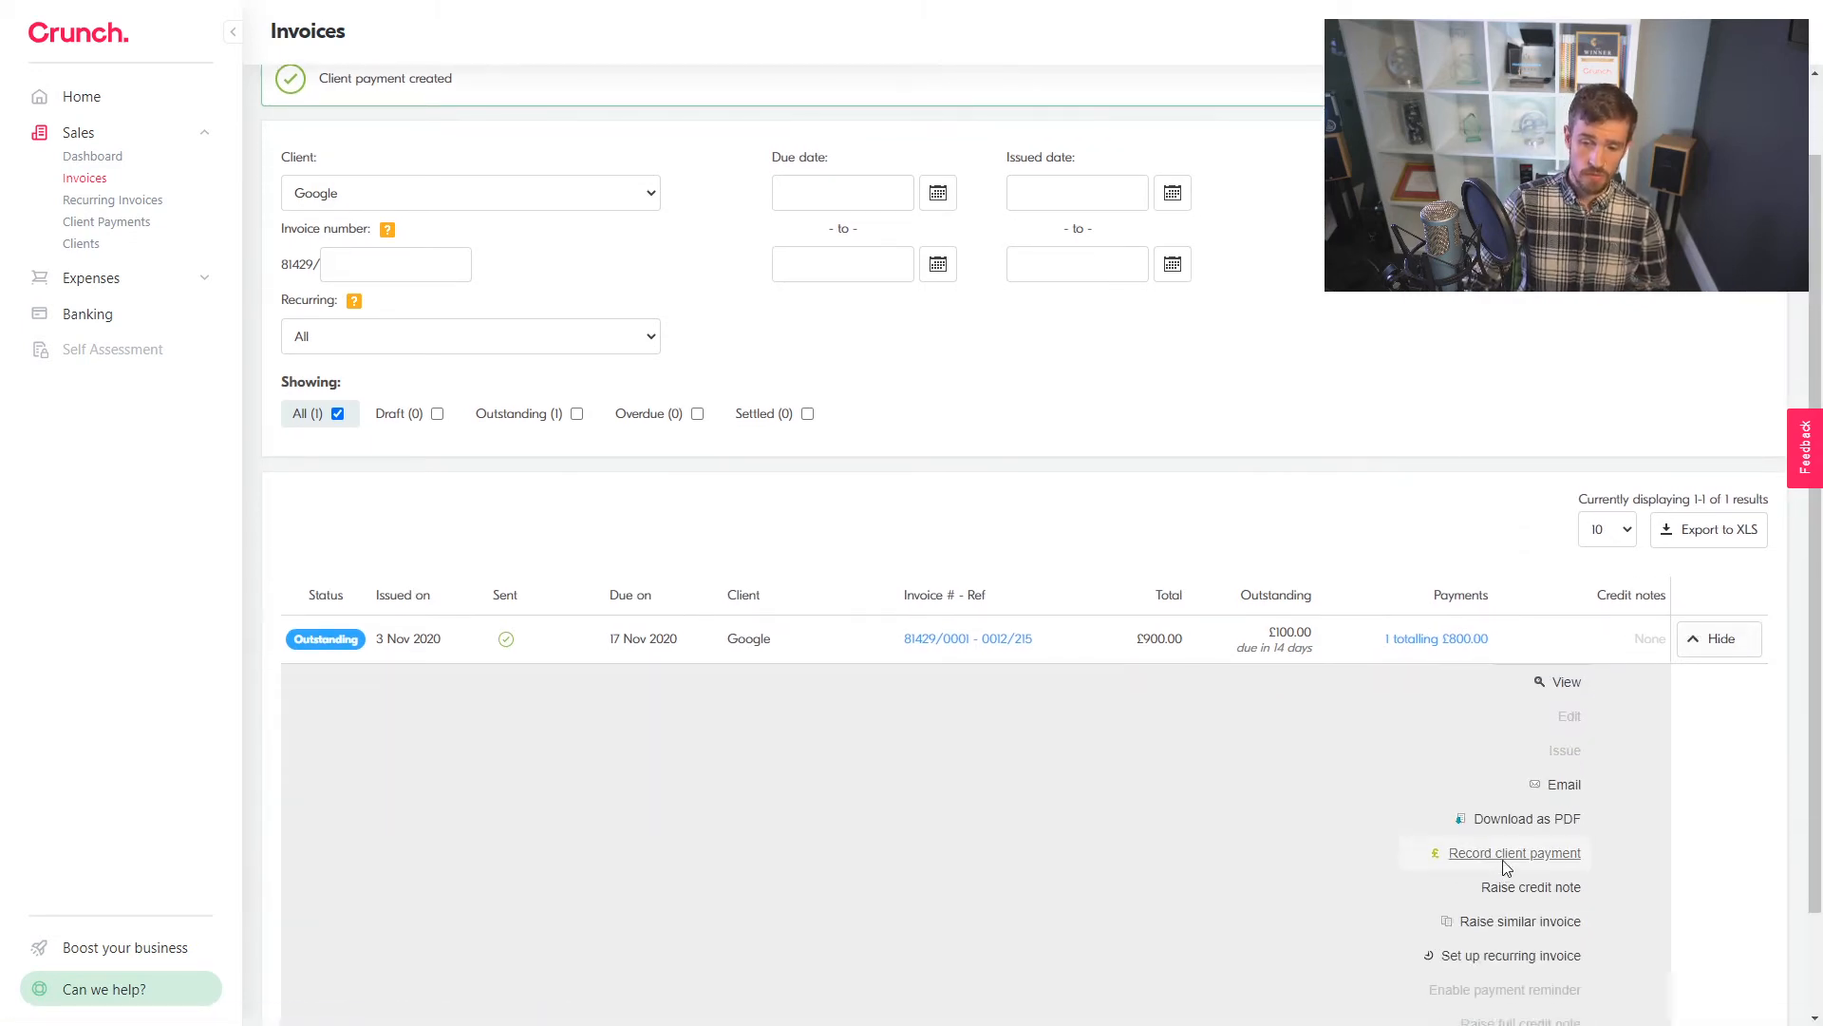
left_click(1507, 853)
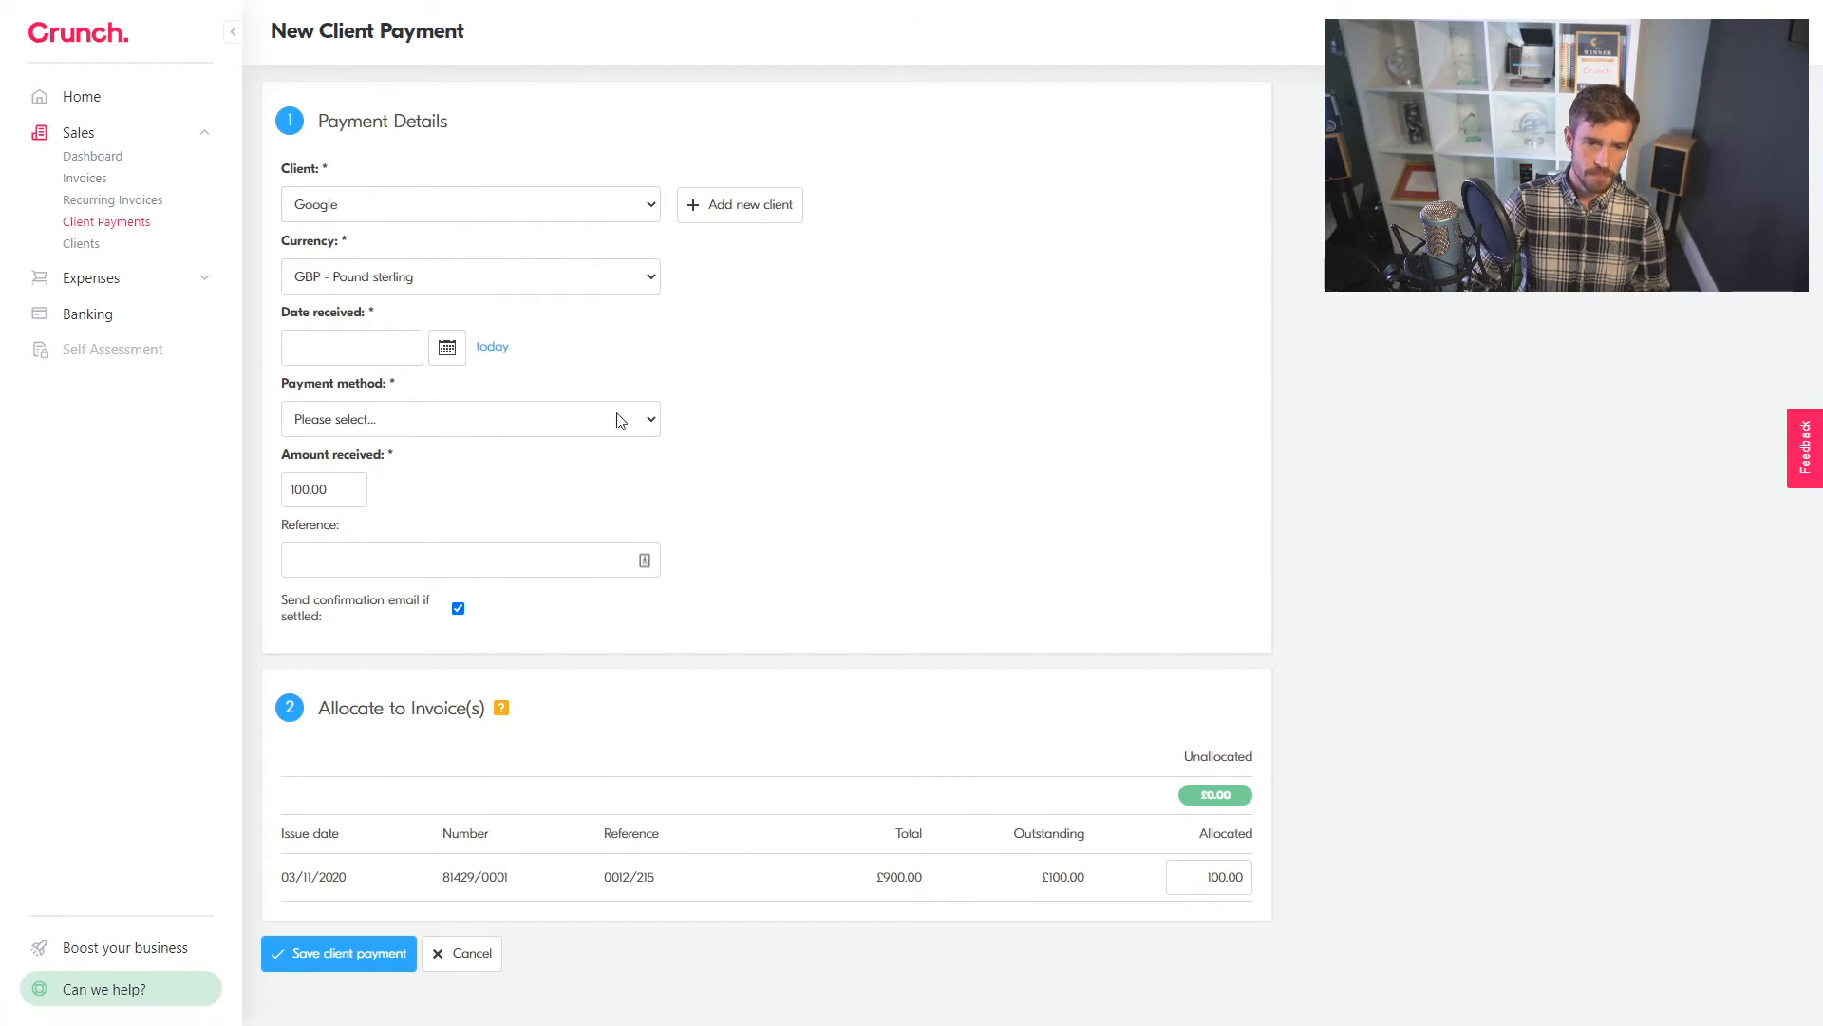
left_click(495, 347)
left_click(448, 418)
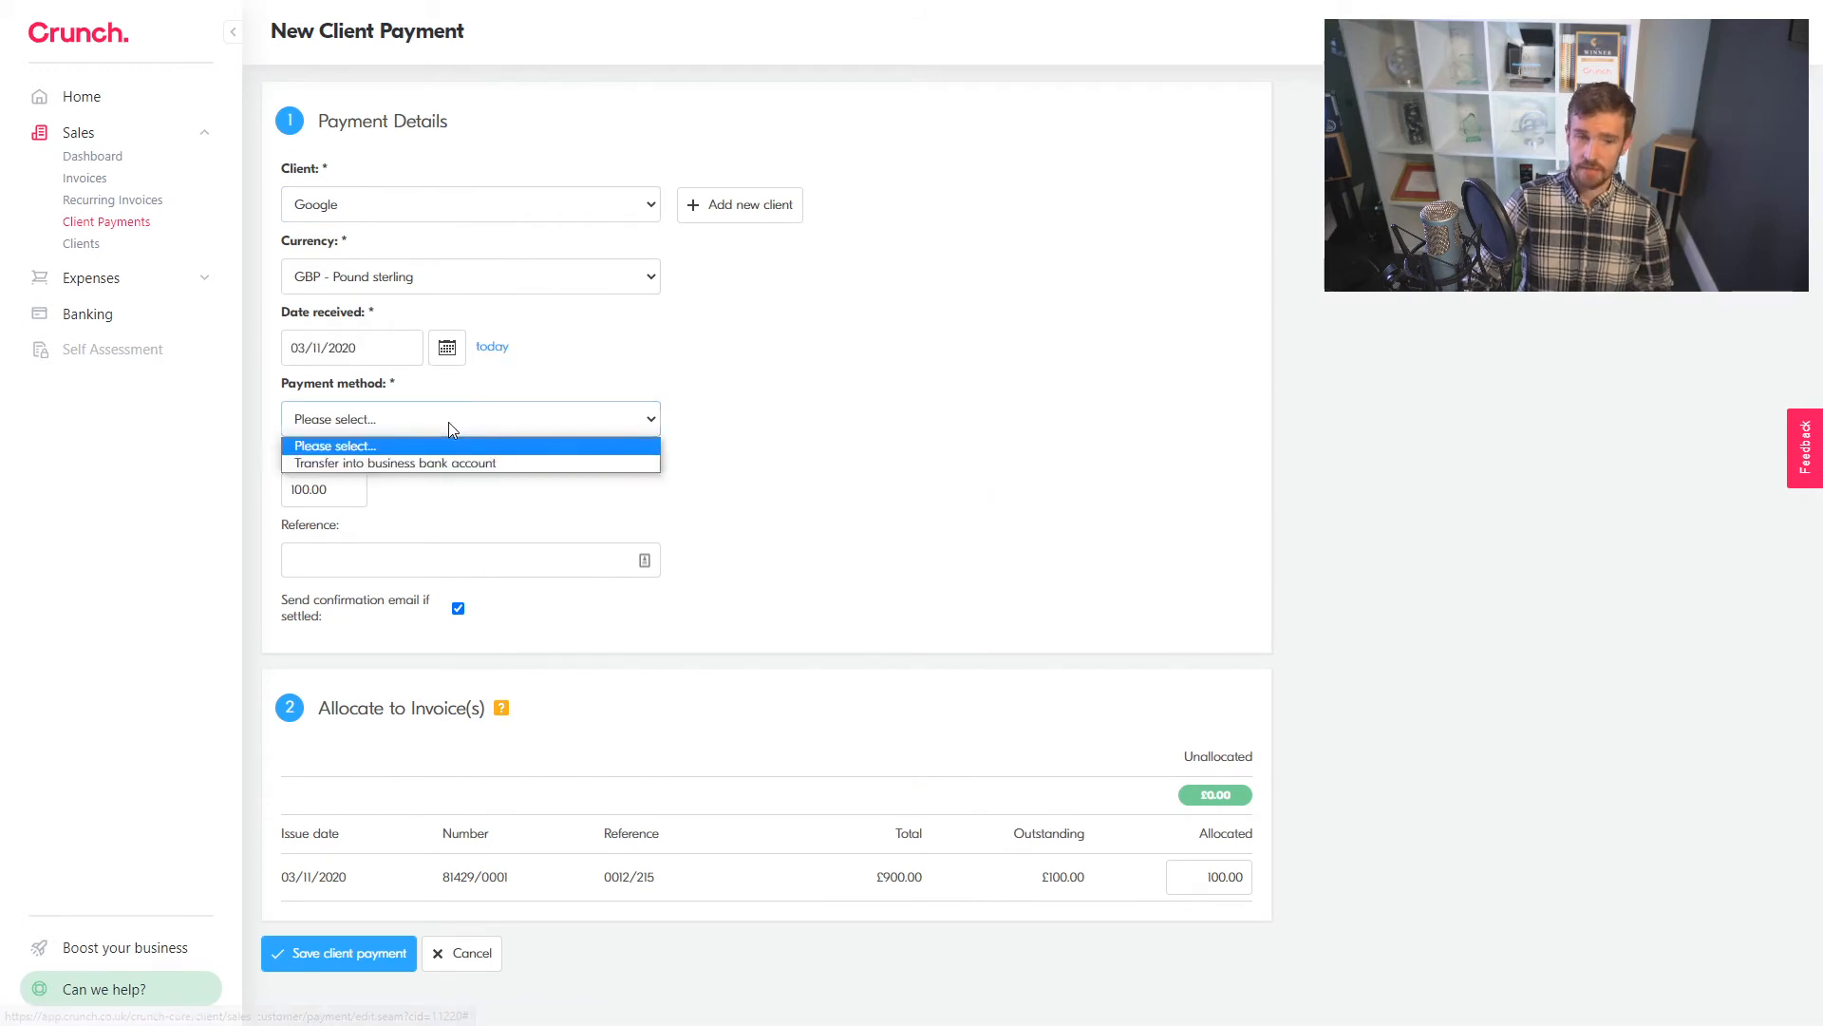
left_click(403, 461)
left_click(402, 488)
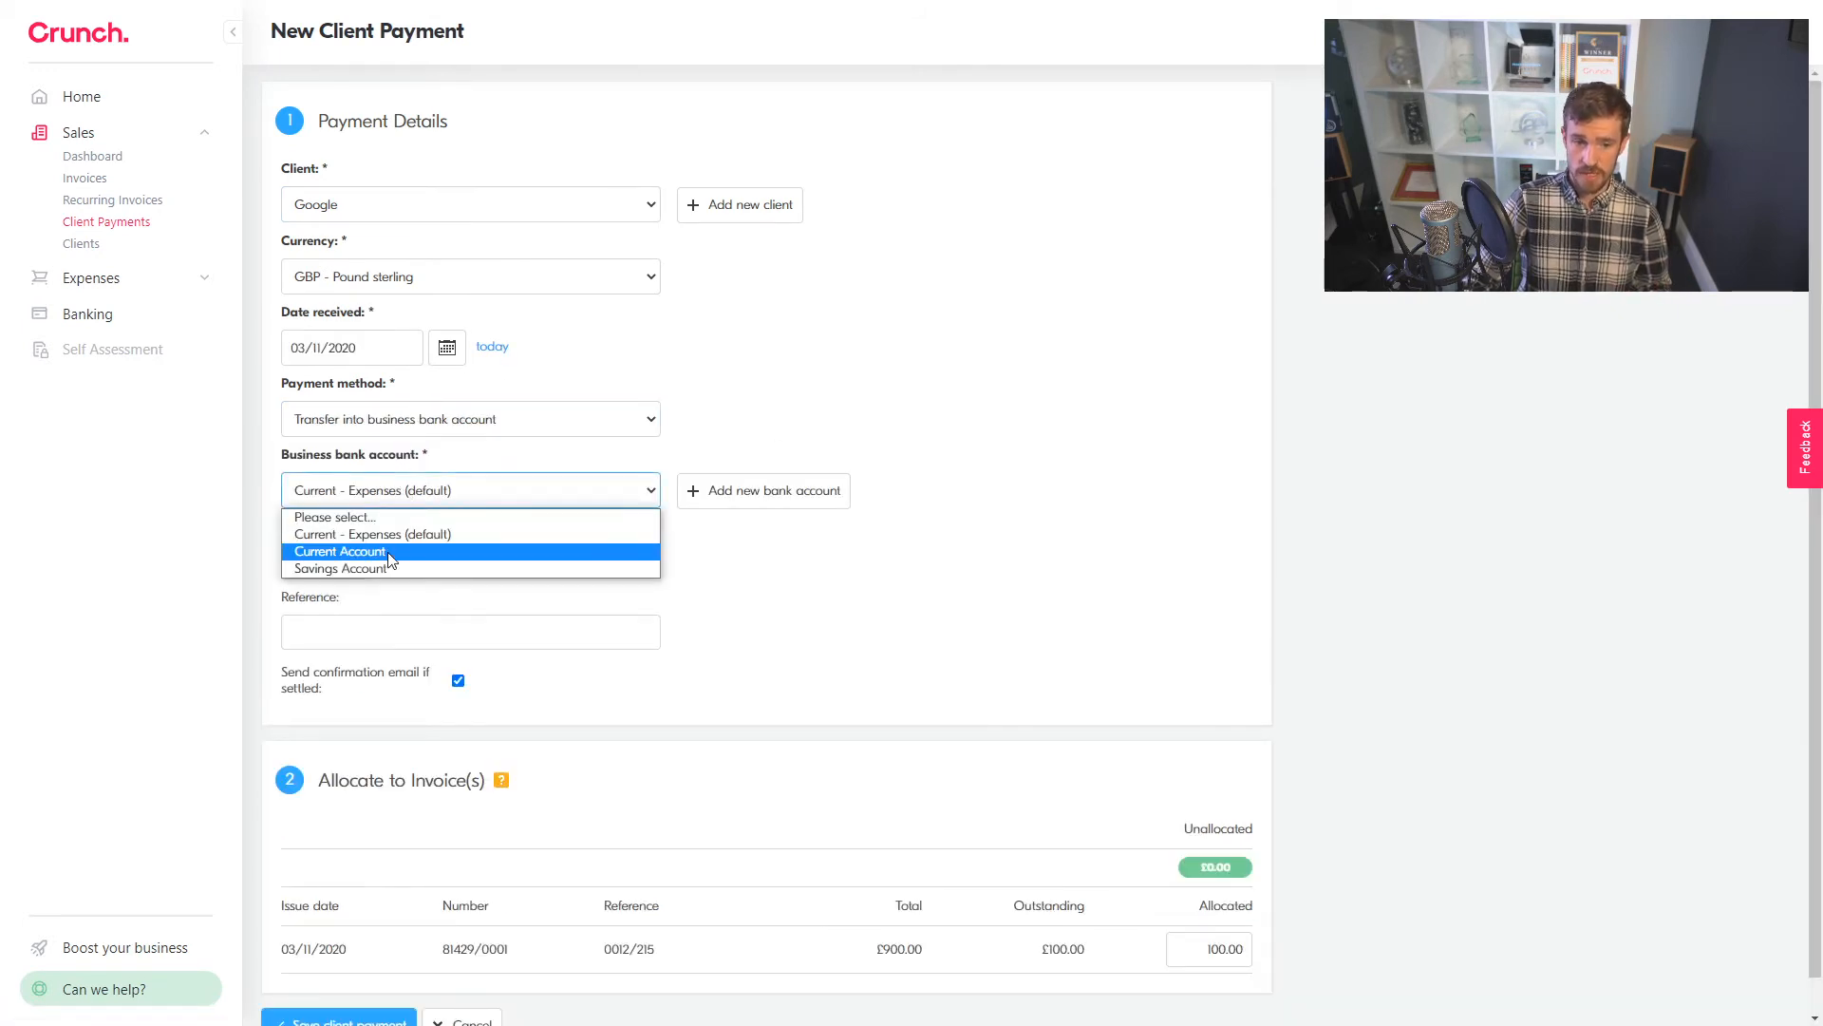
left_click(361, 550)
left_click(912, 318)
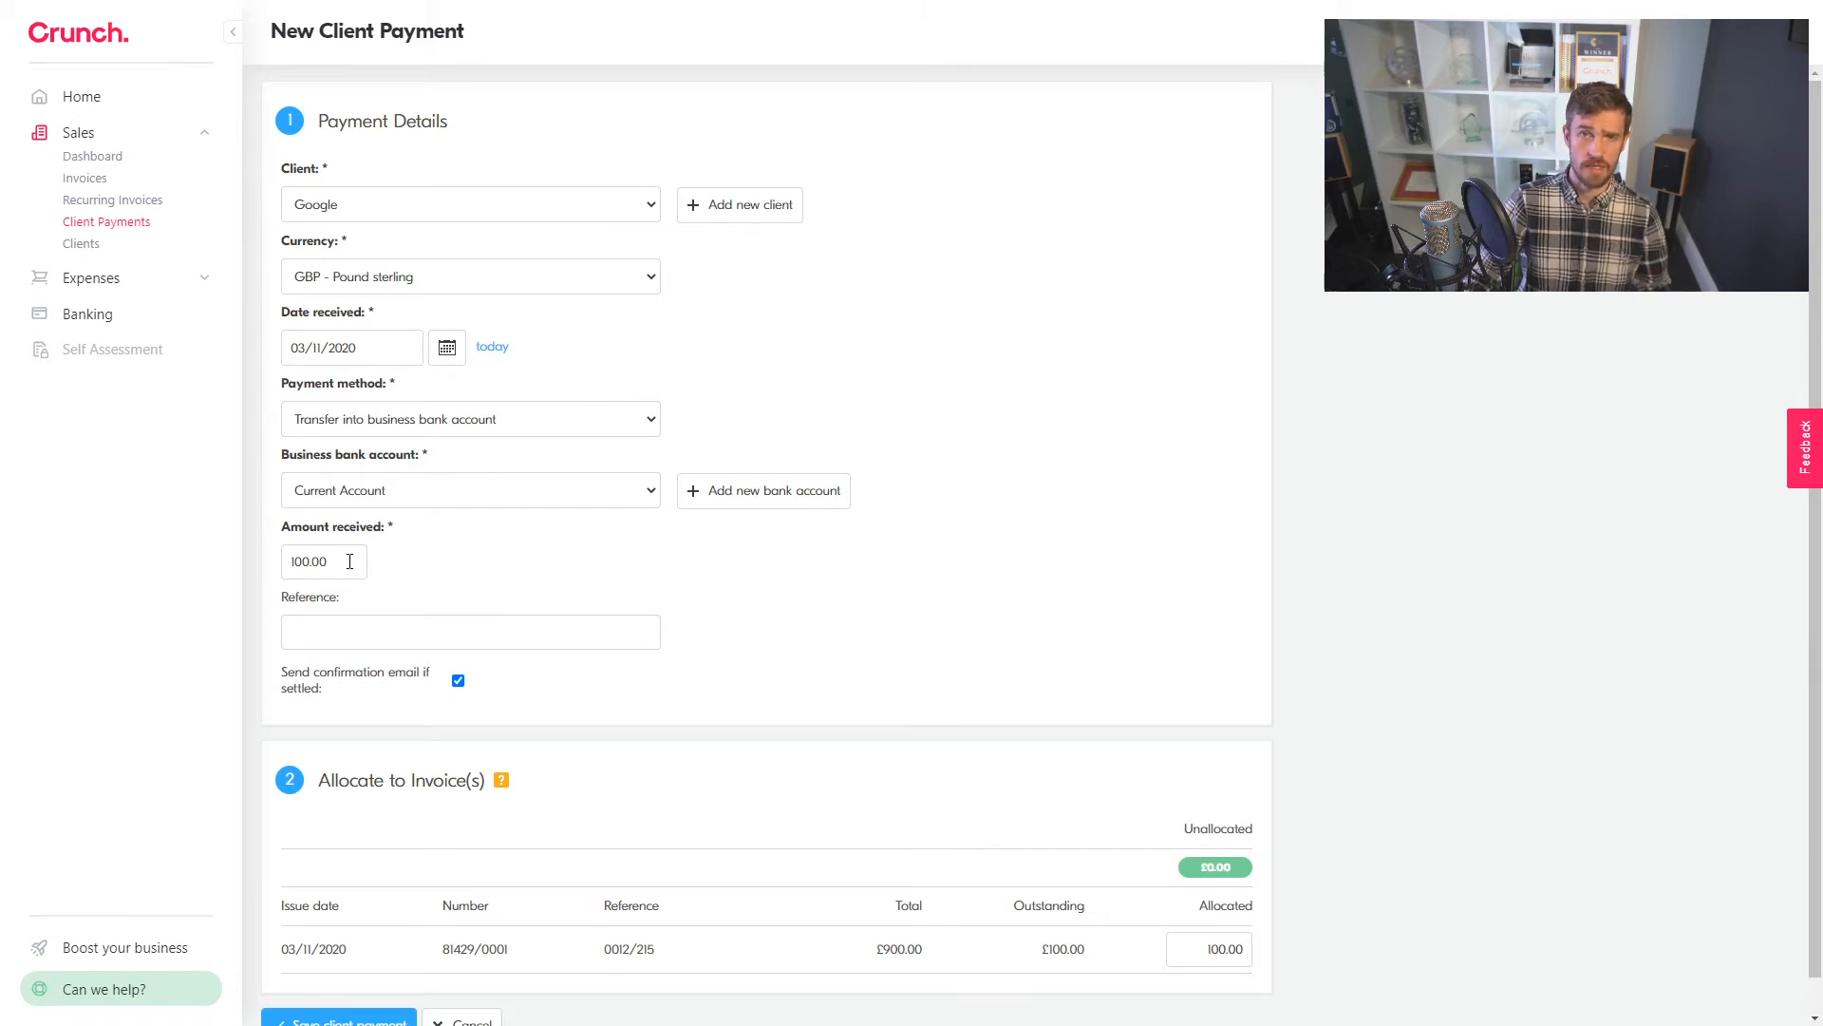
- Save the remaining 100.00 Google payment and email the payment confirmation to the client contact
scroll(830, 692, "down", 1)
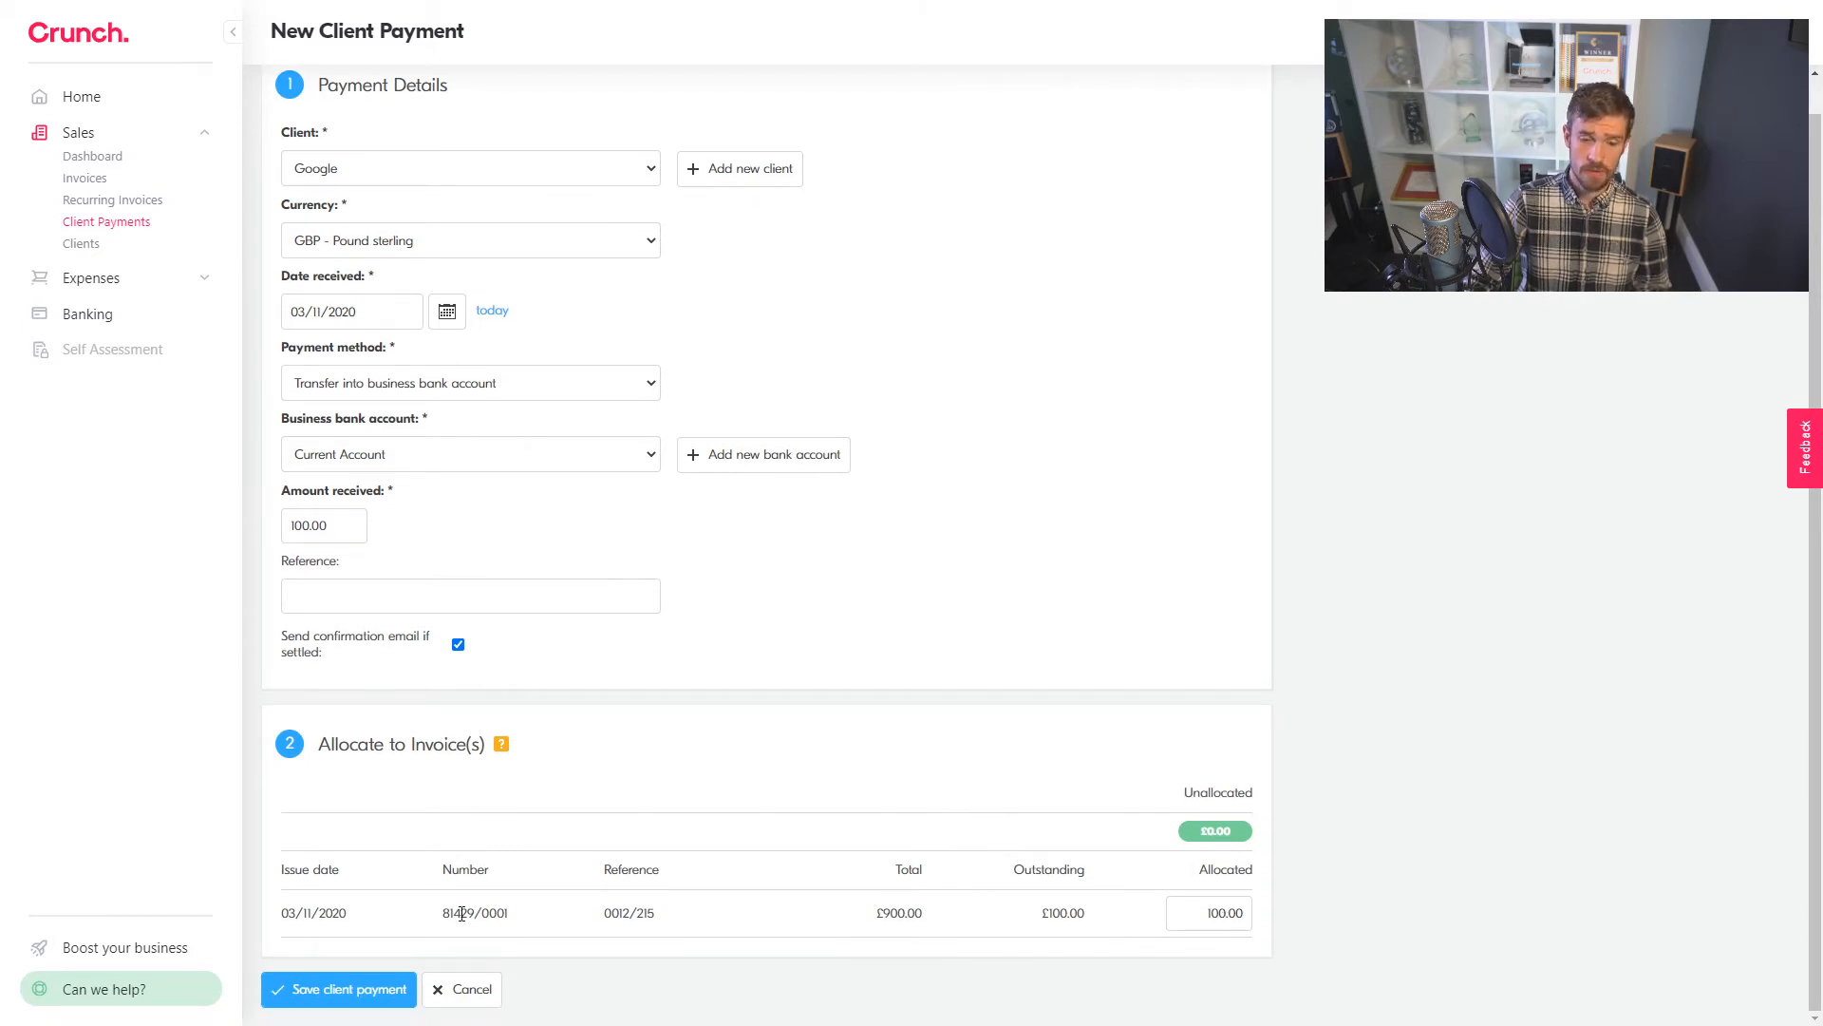
left_click(367, 988)
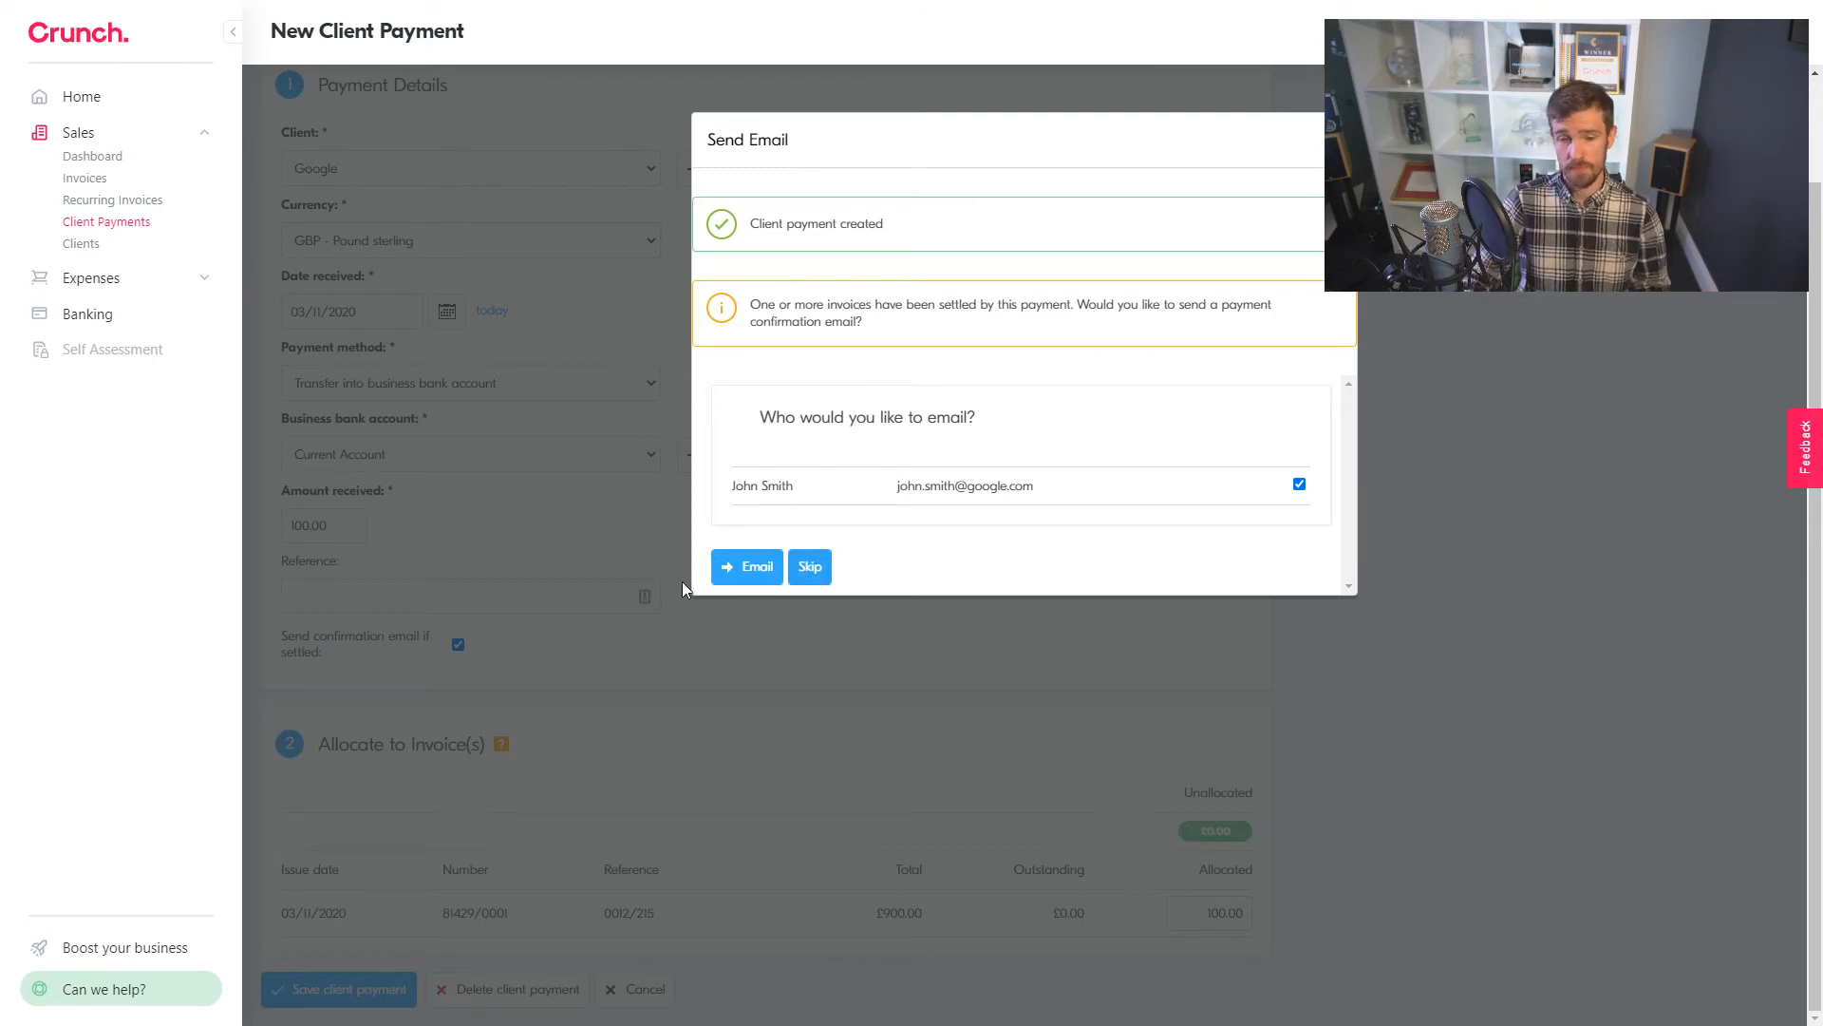
left_click(736, 573)
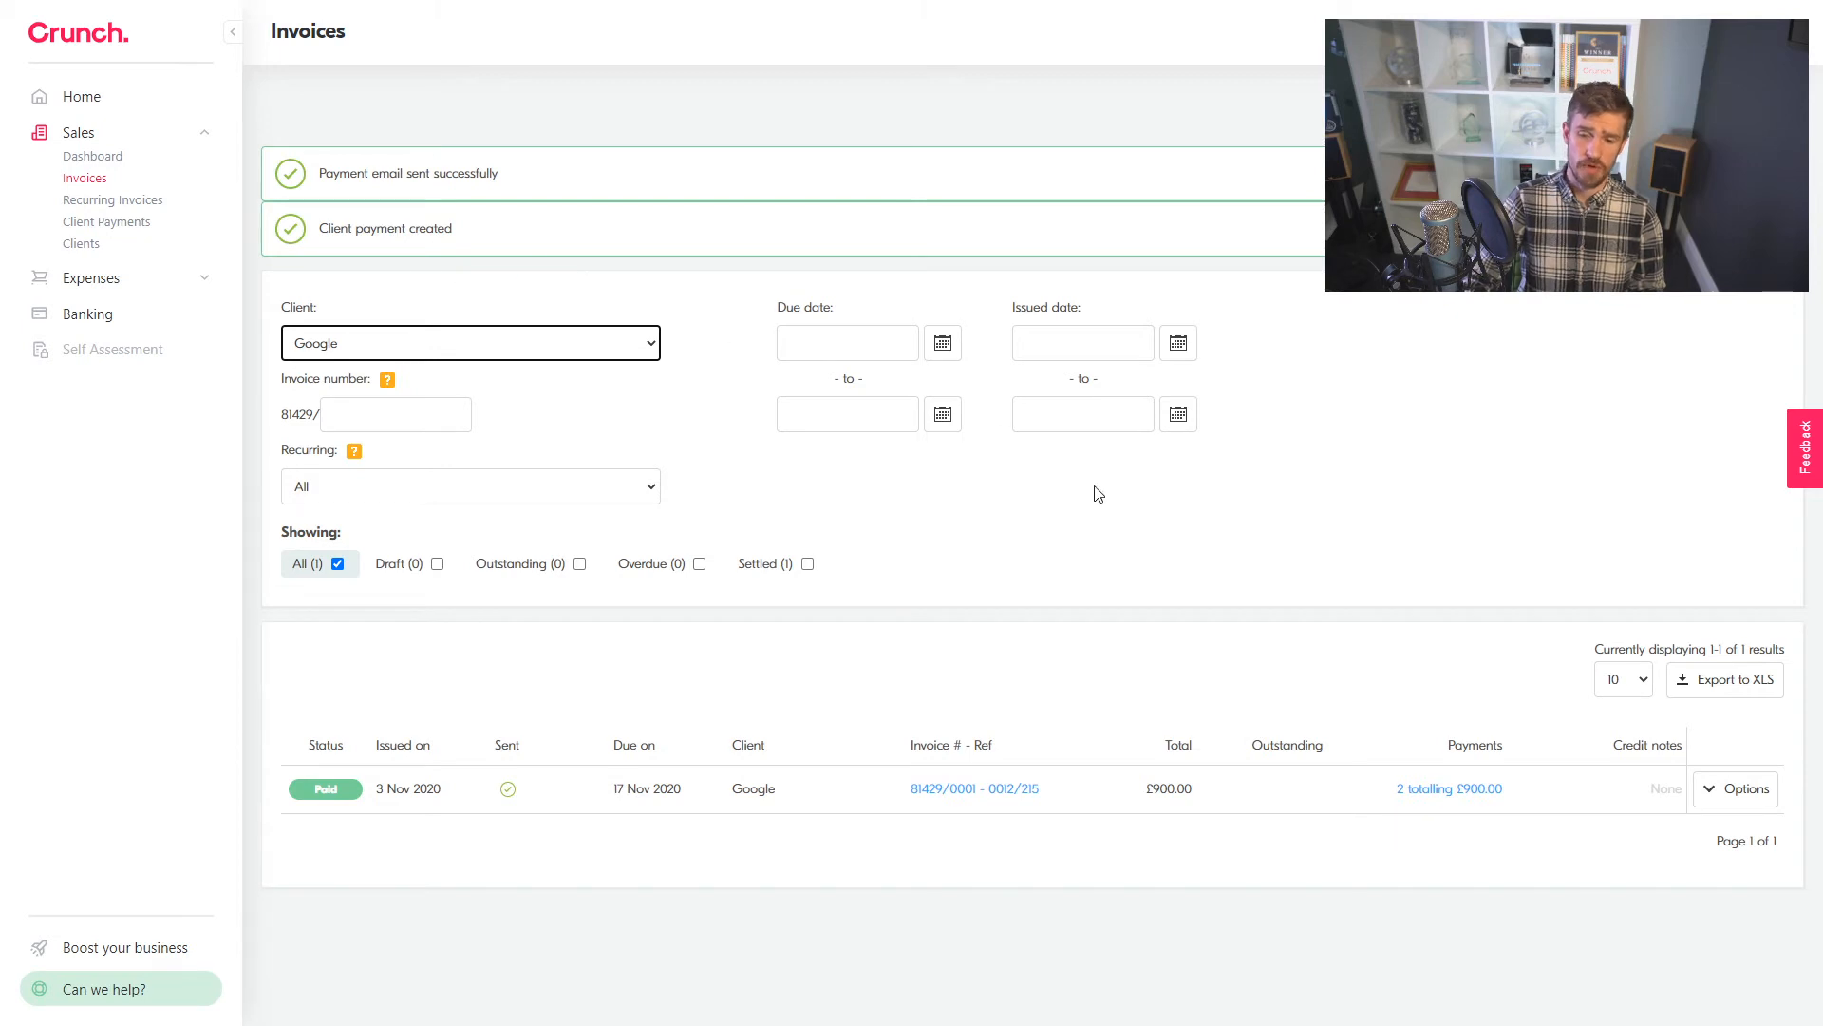
left_click(1052, 521)
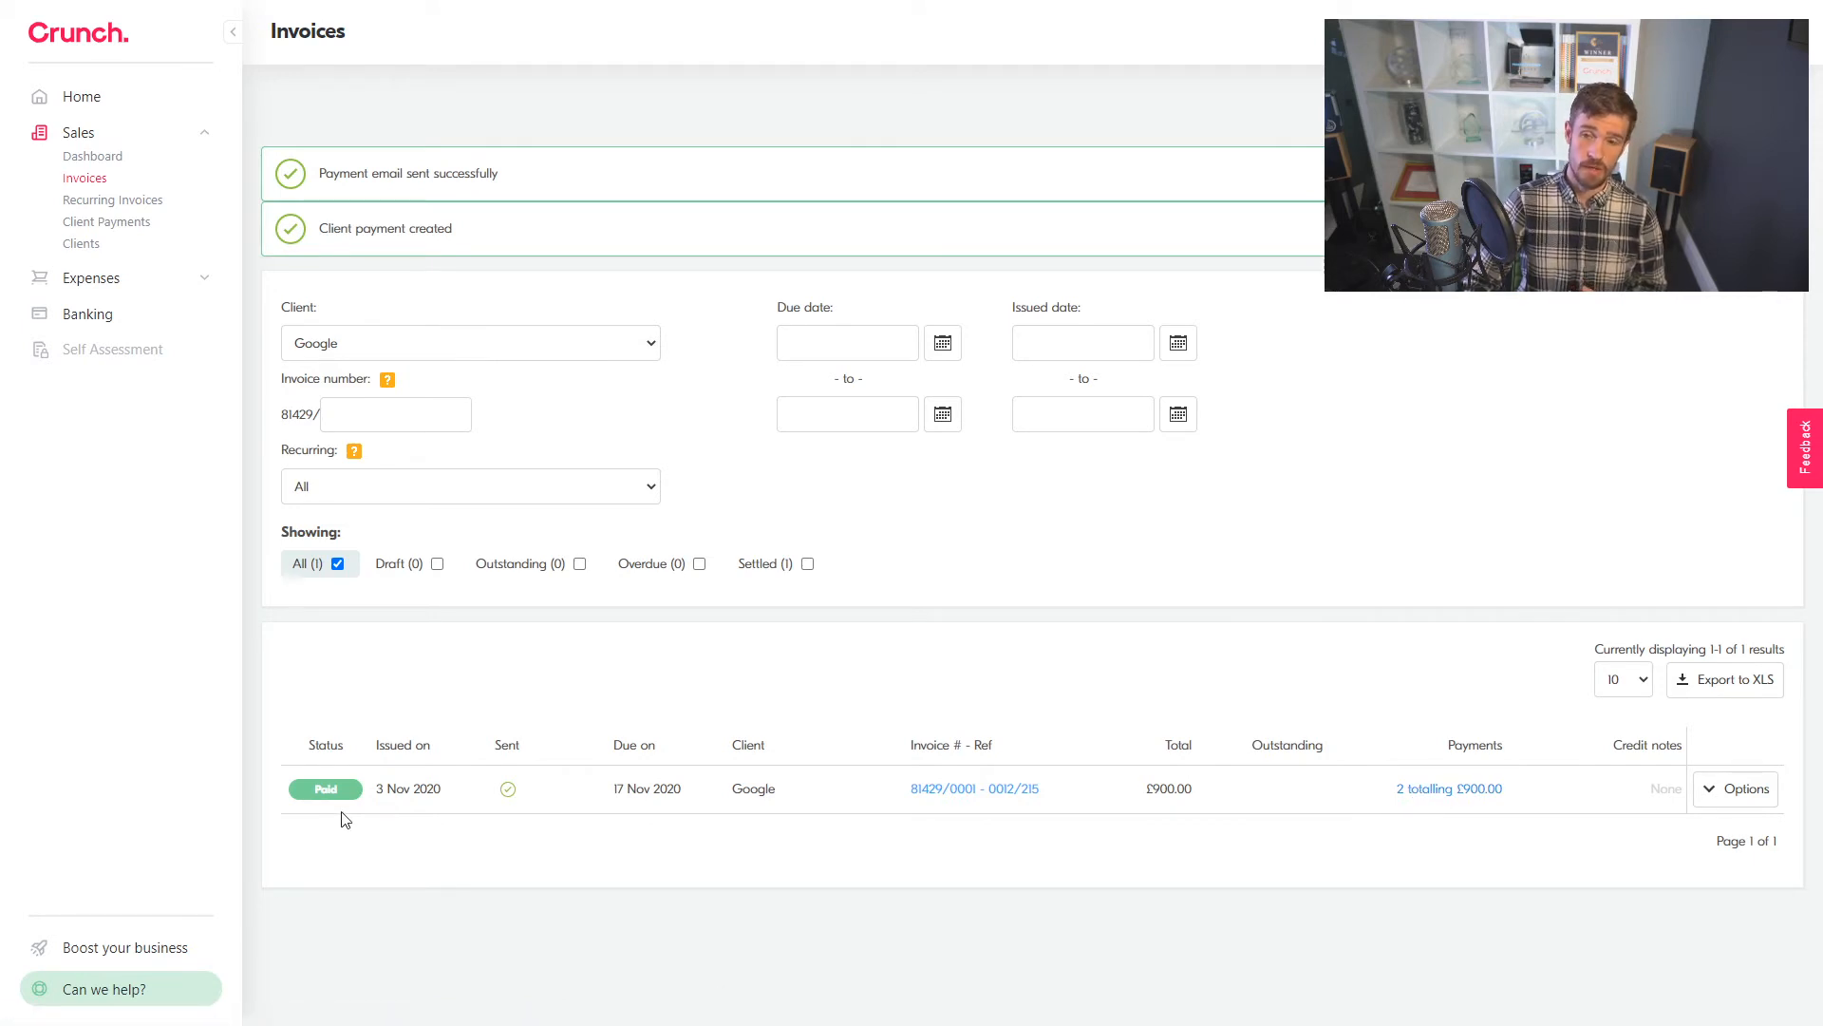
- Return to the full invoice list and start recording a client payment for the overdue E-Crunch Ltd invoice
left_click(97, 186)
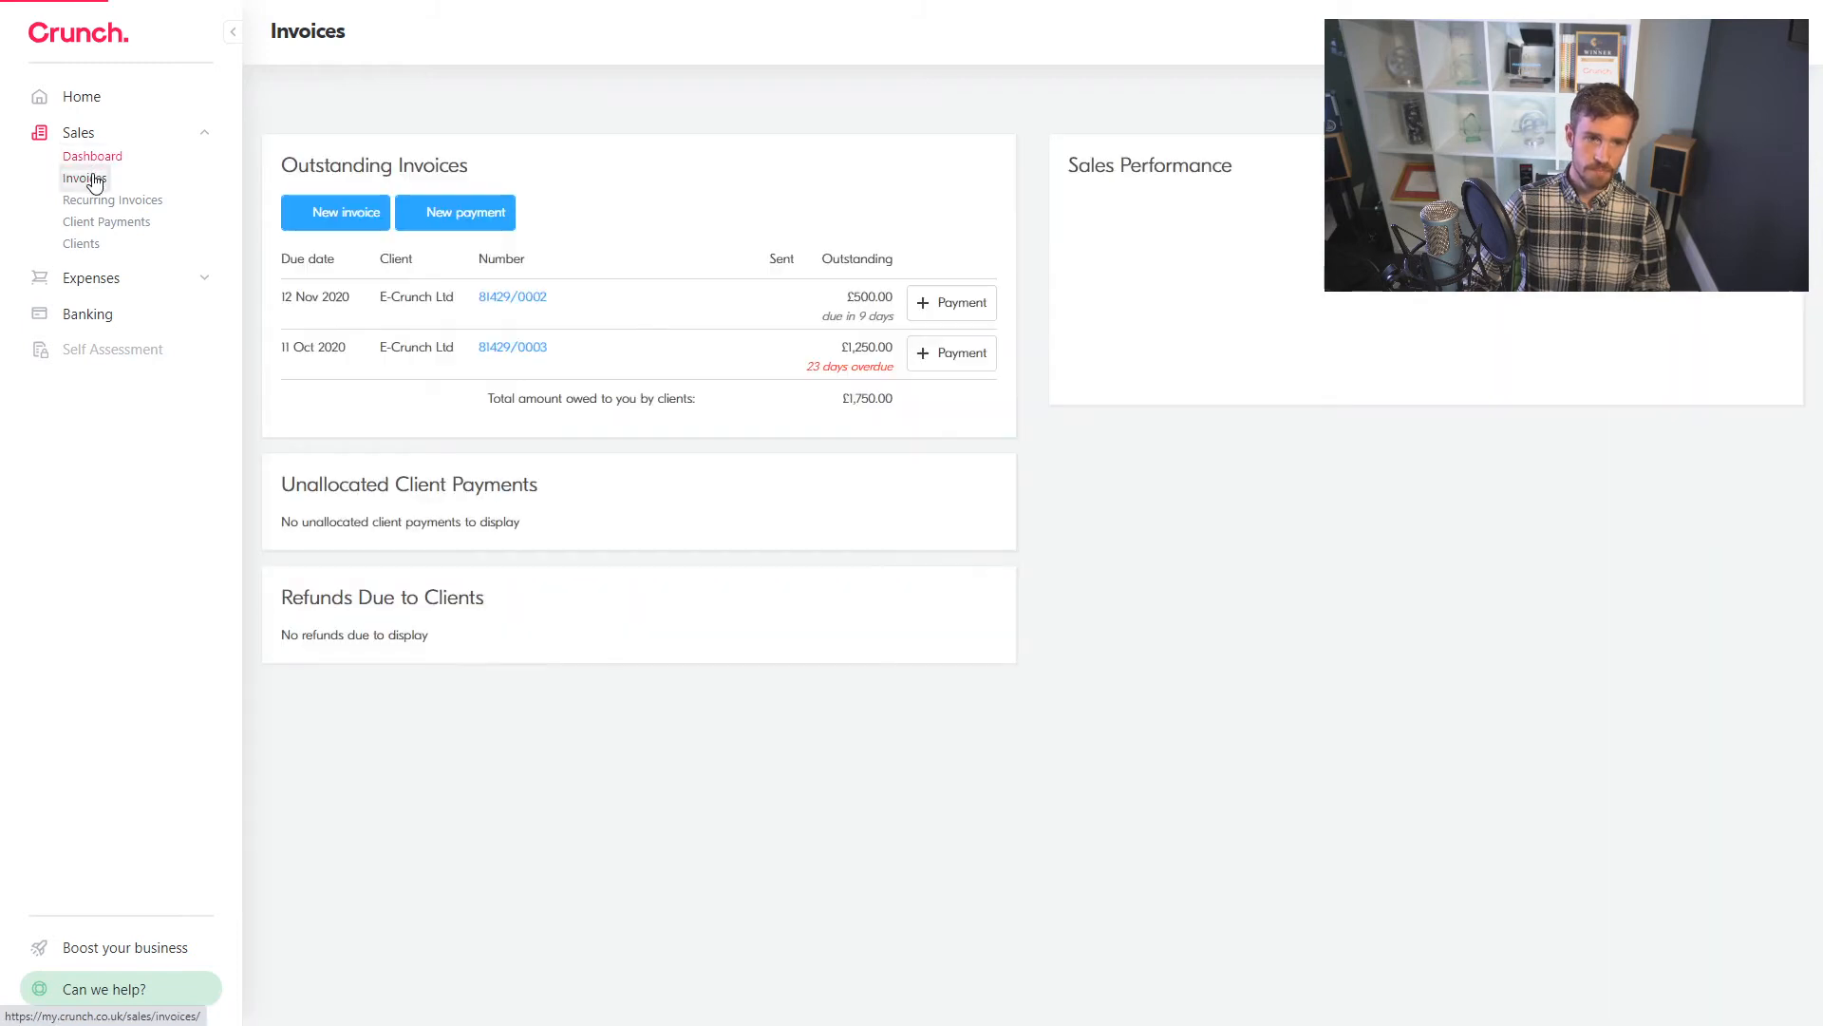
left_click(95, 180)
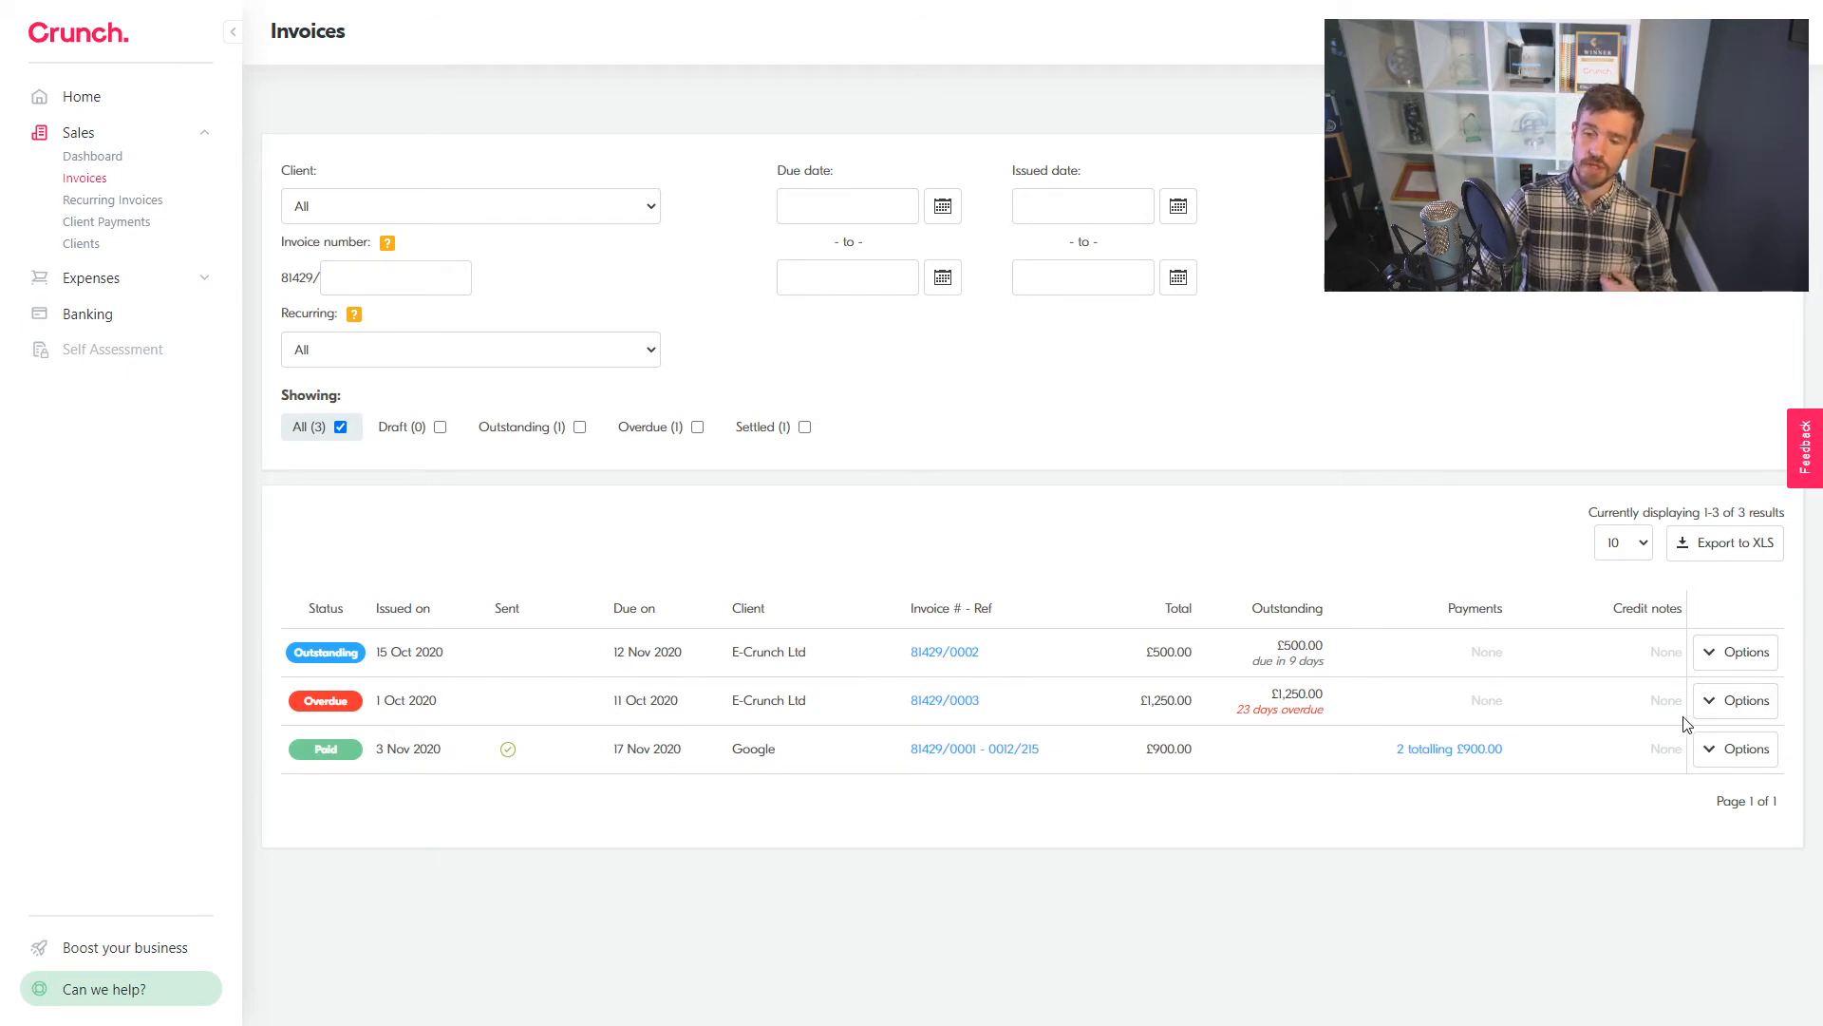
left_click(1709, 703)
scroll(1636, 710, "down", 2)
scroll(1636, 710, "down", 1)
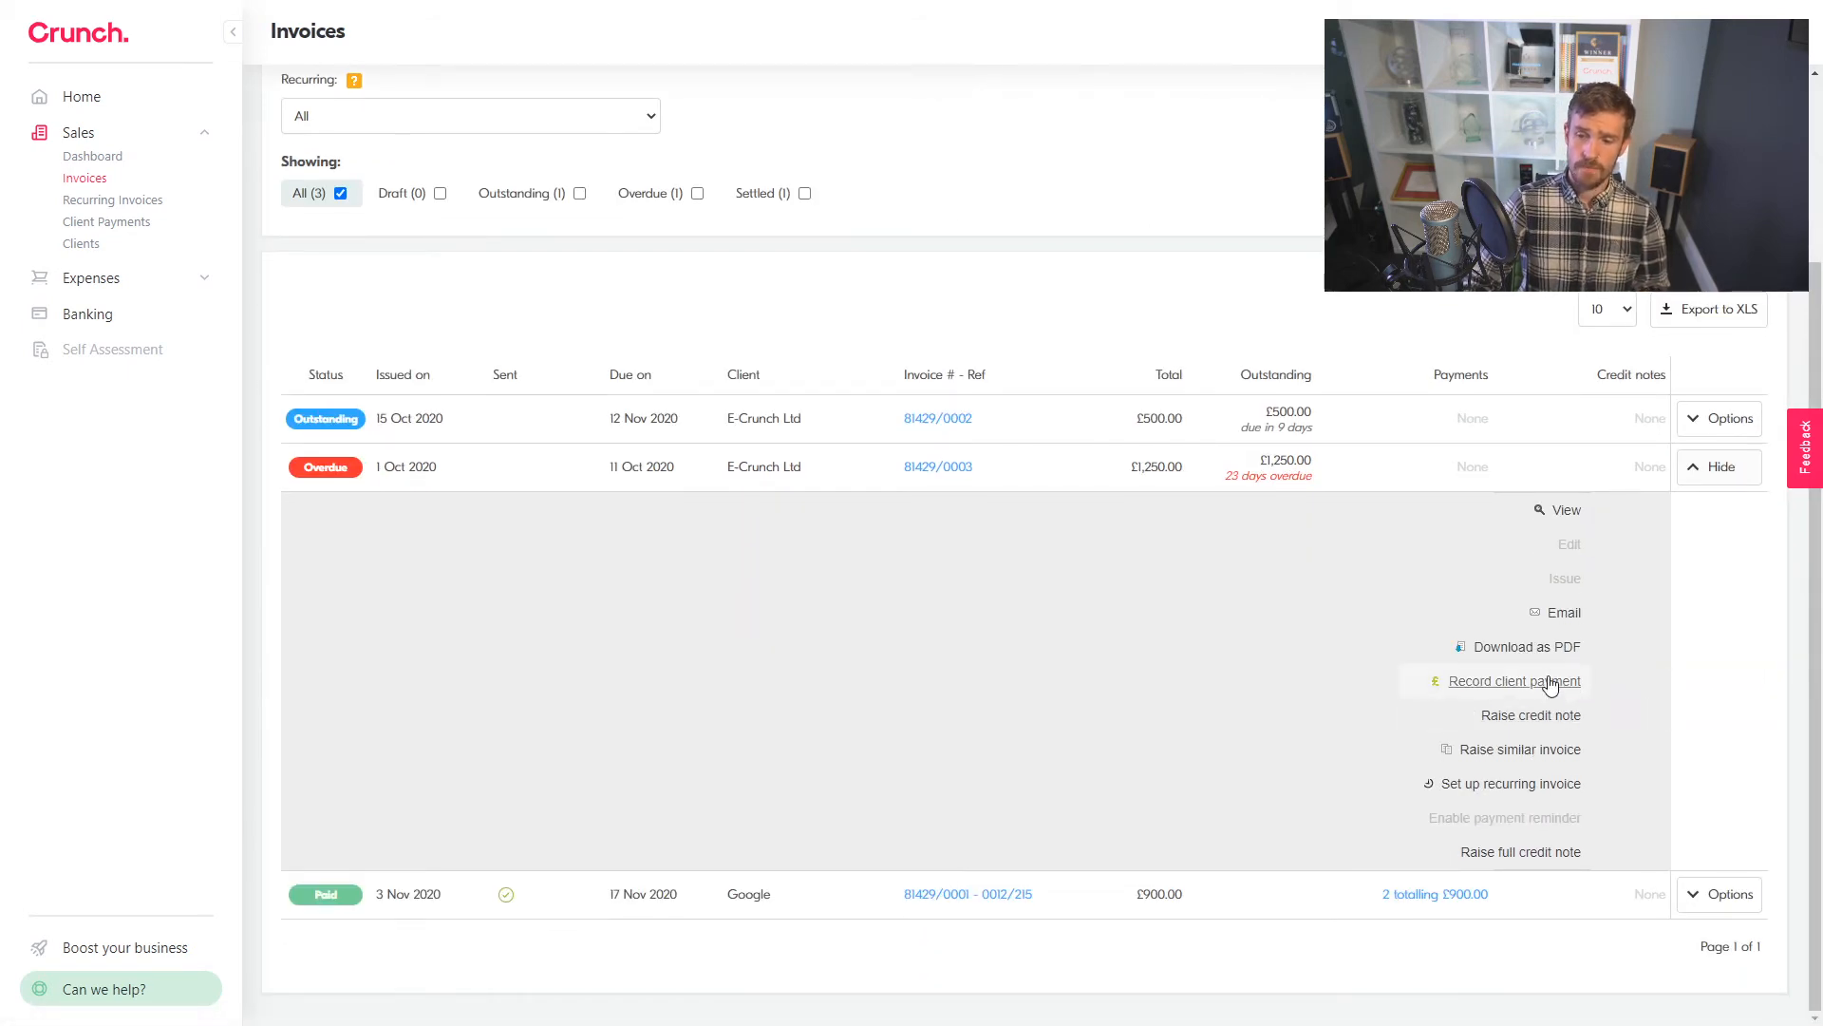
left_click(1554, 681)
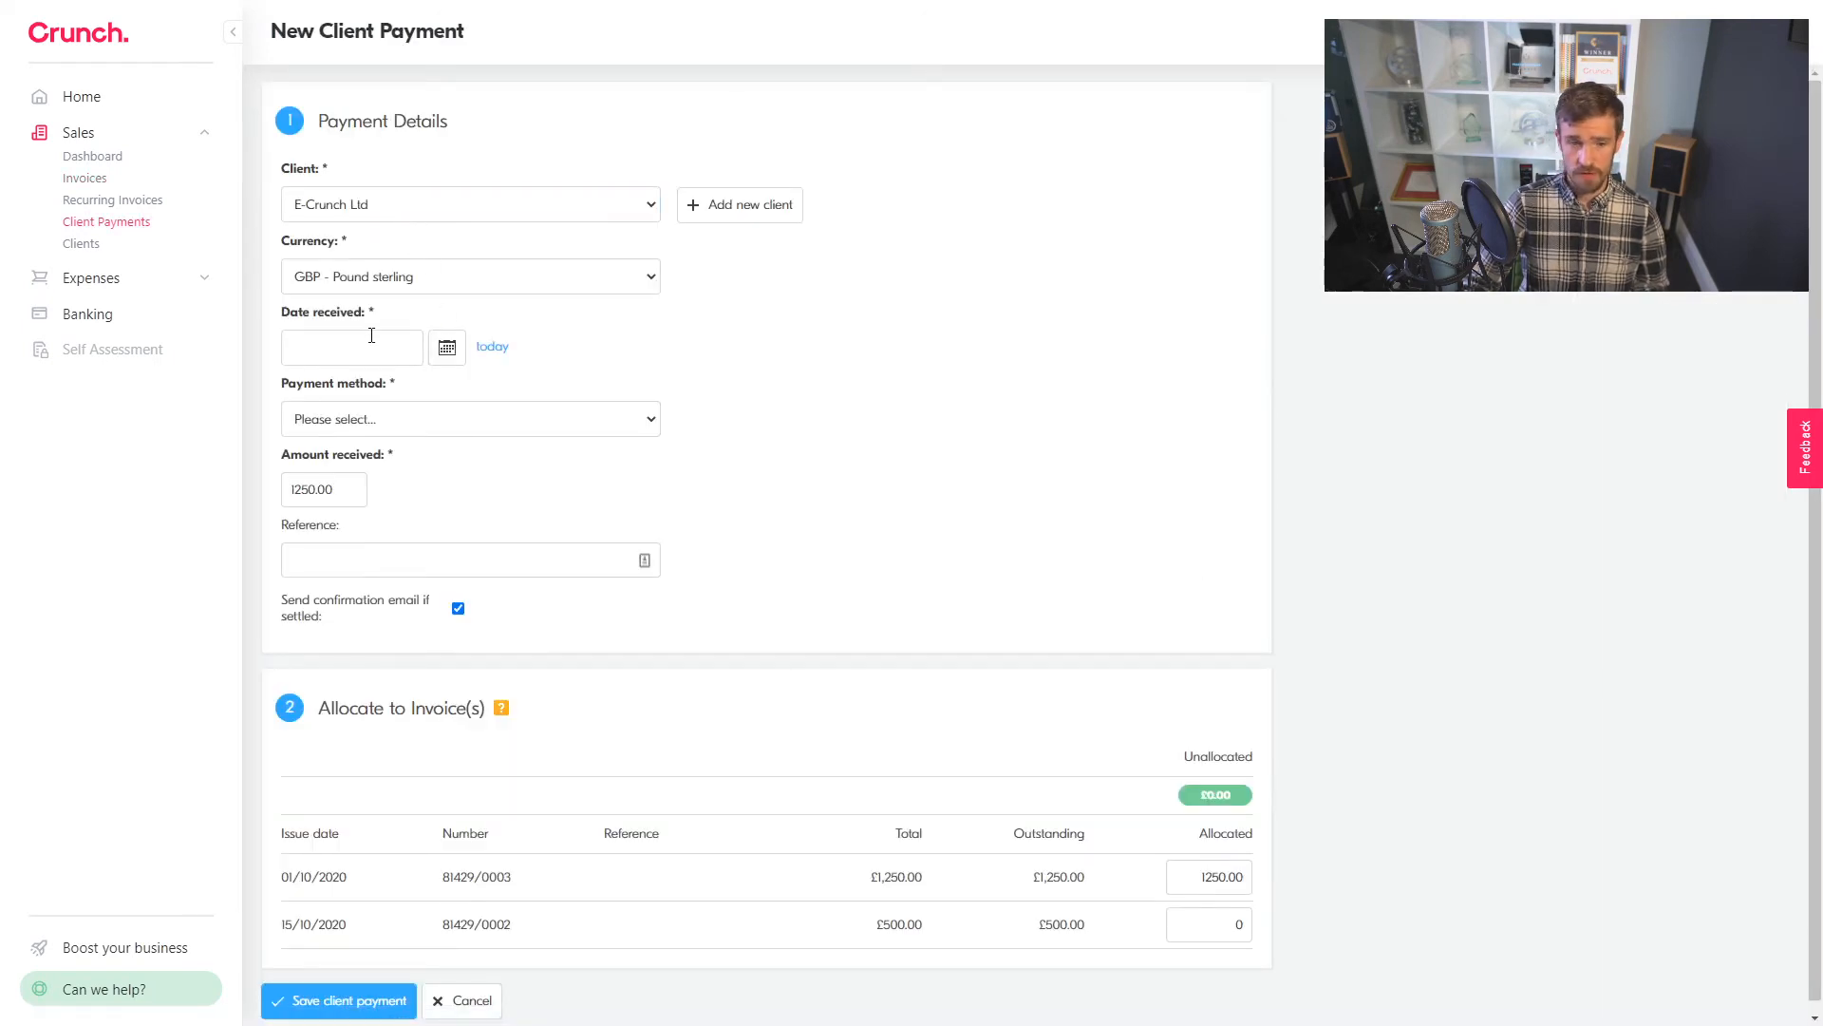
- Set the E-Crunch Ltd payment as received today by transfer into the business bank account Current Account
left_click(490, 348)
left_click(415, 425)
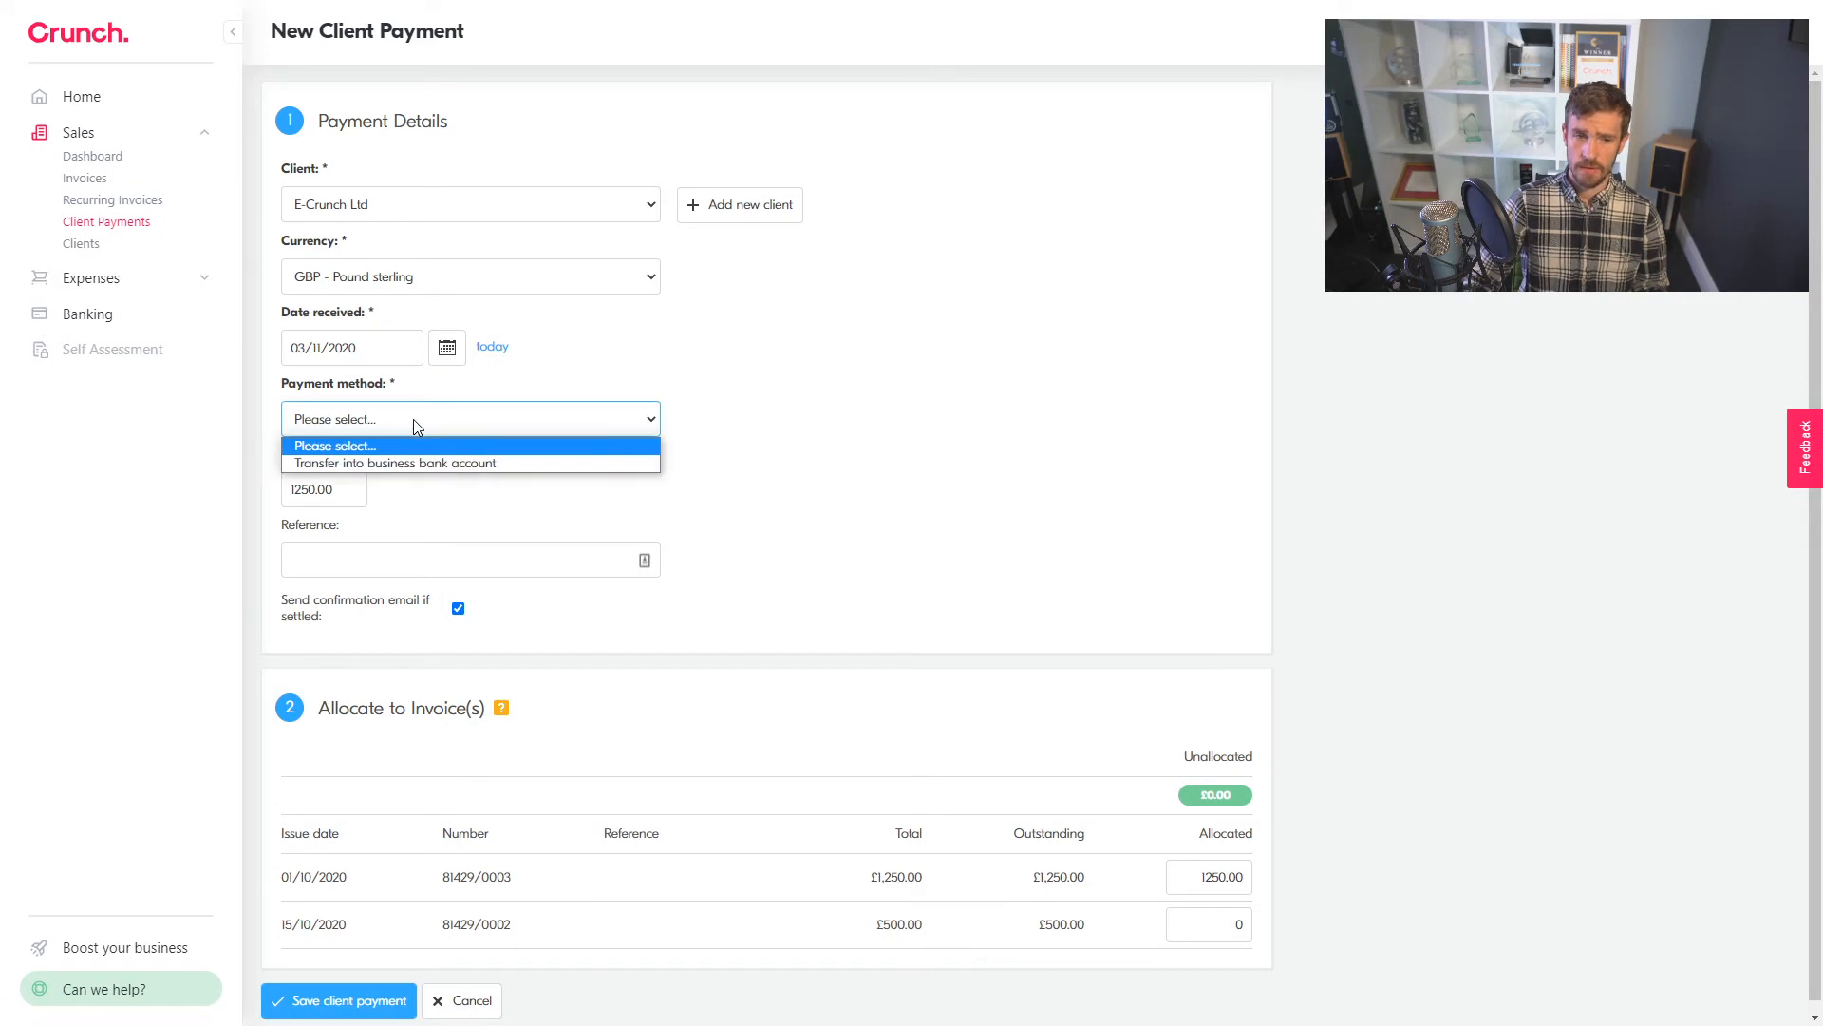
left_click(401, 459)
left_click(375, 487)
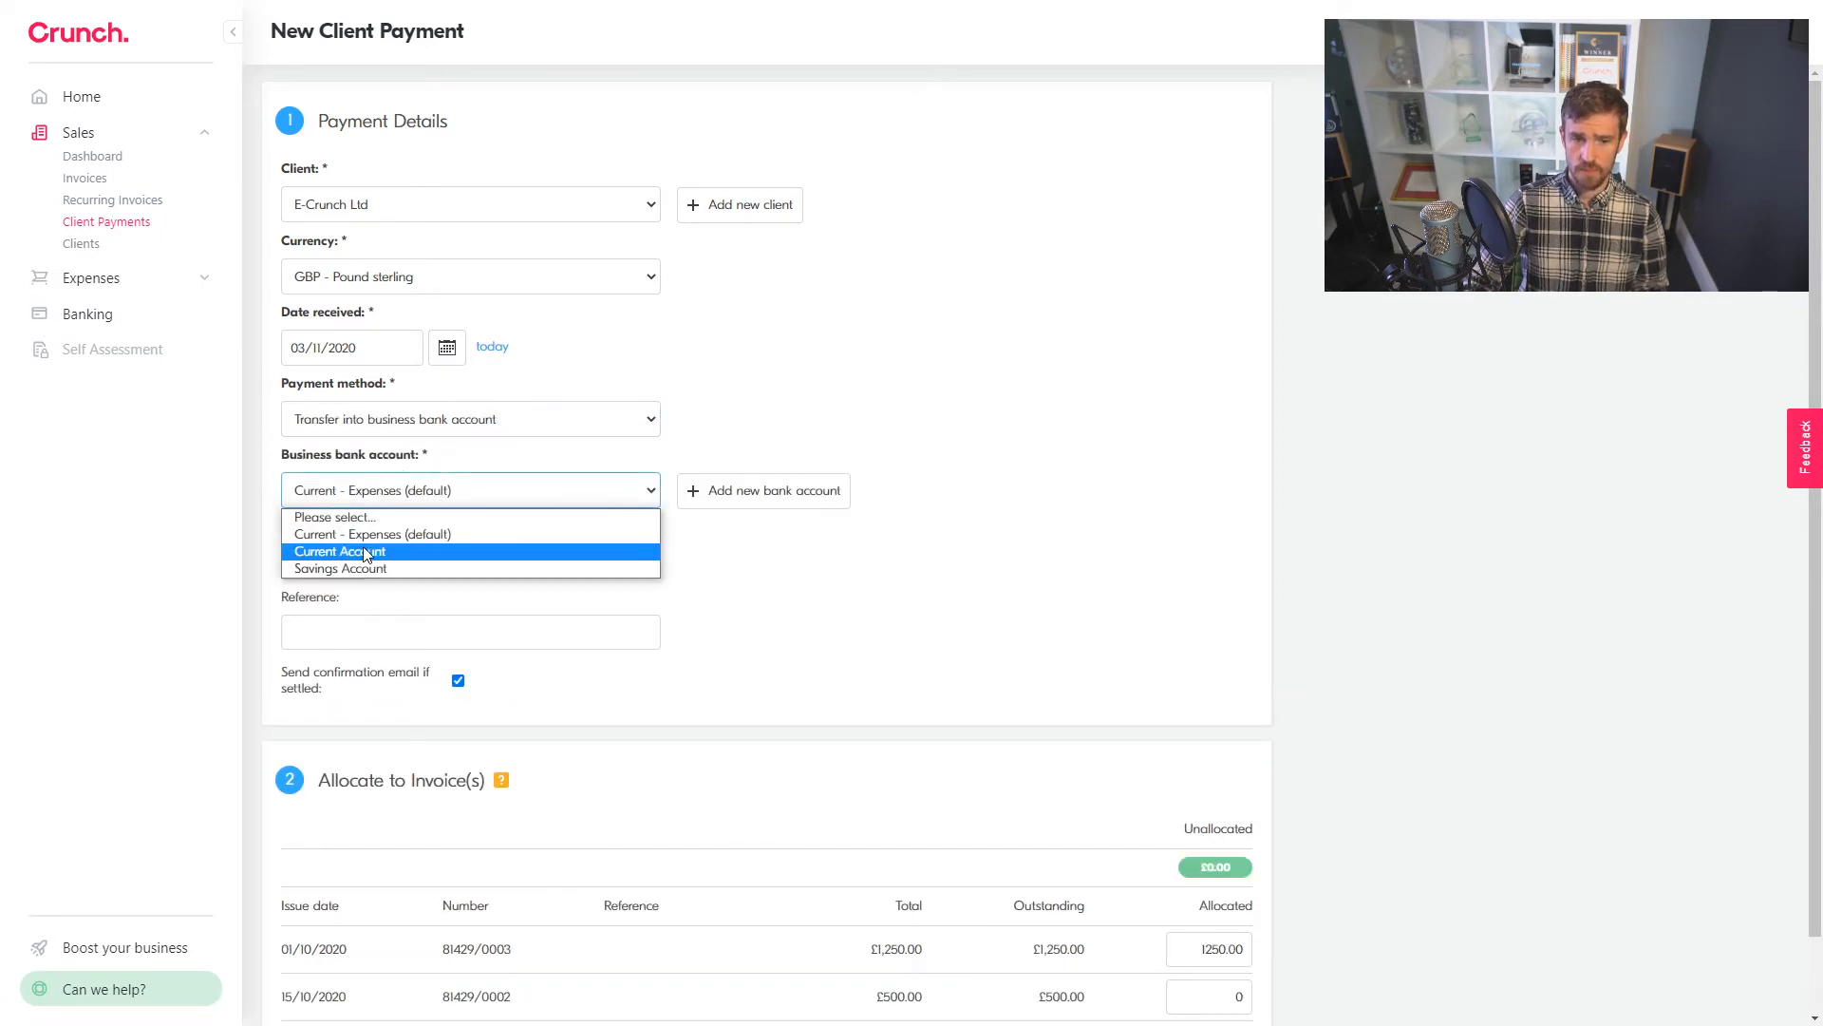
left_click(369, 551)
- Keep the full 1250.00 as the amount received and save the E-Crunch Ltd client payment
left_click_drag(361, 567, 288, 563)
left_click(399, 569)
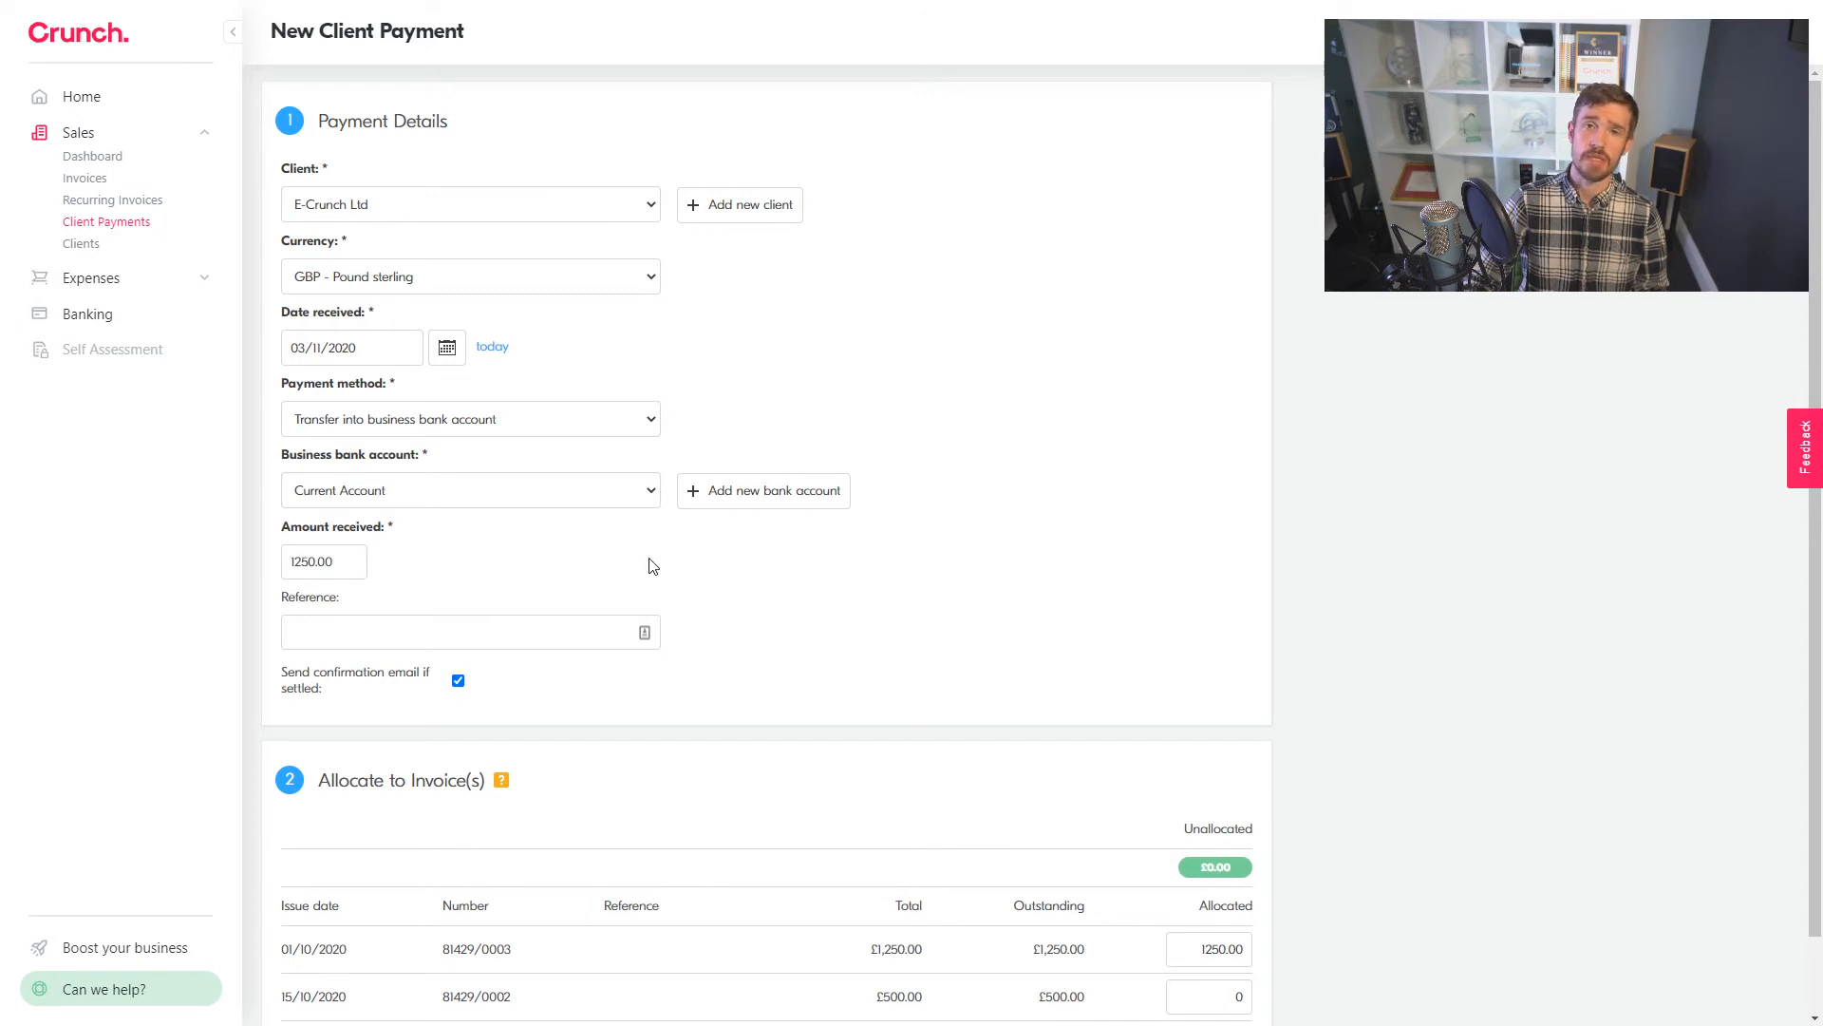
scroll(785, 619, "down", 1)
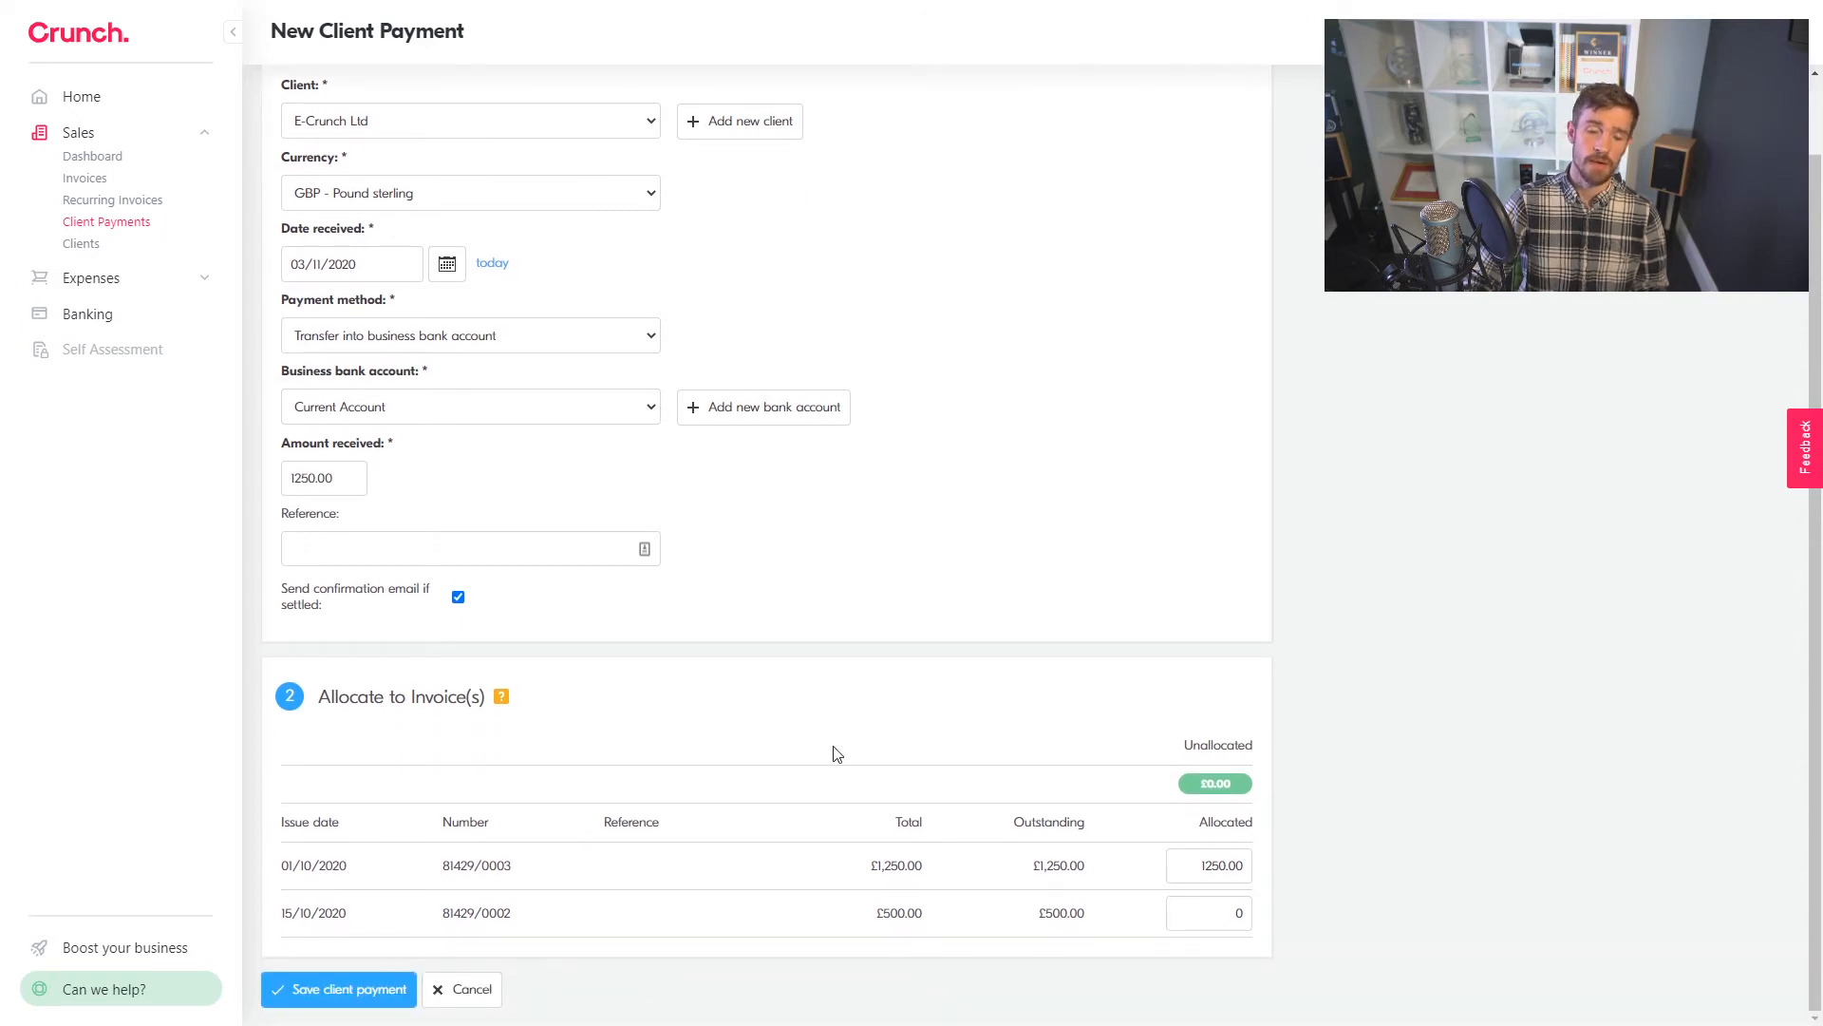
left_click(319, 983)
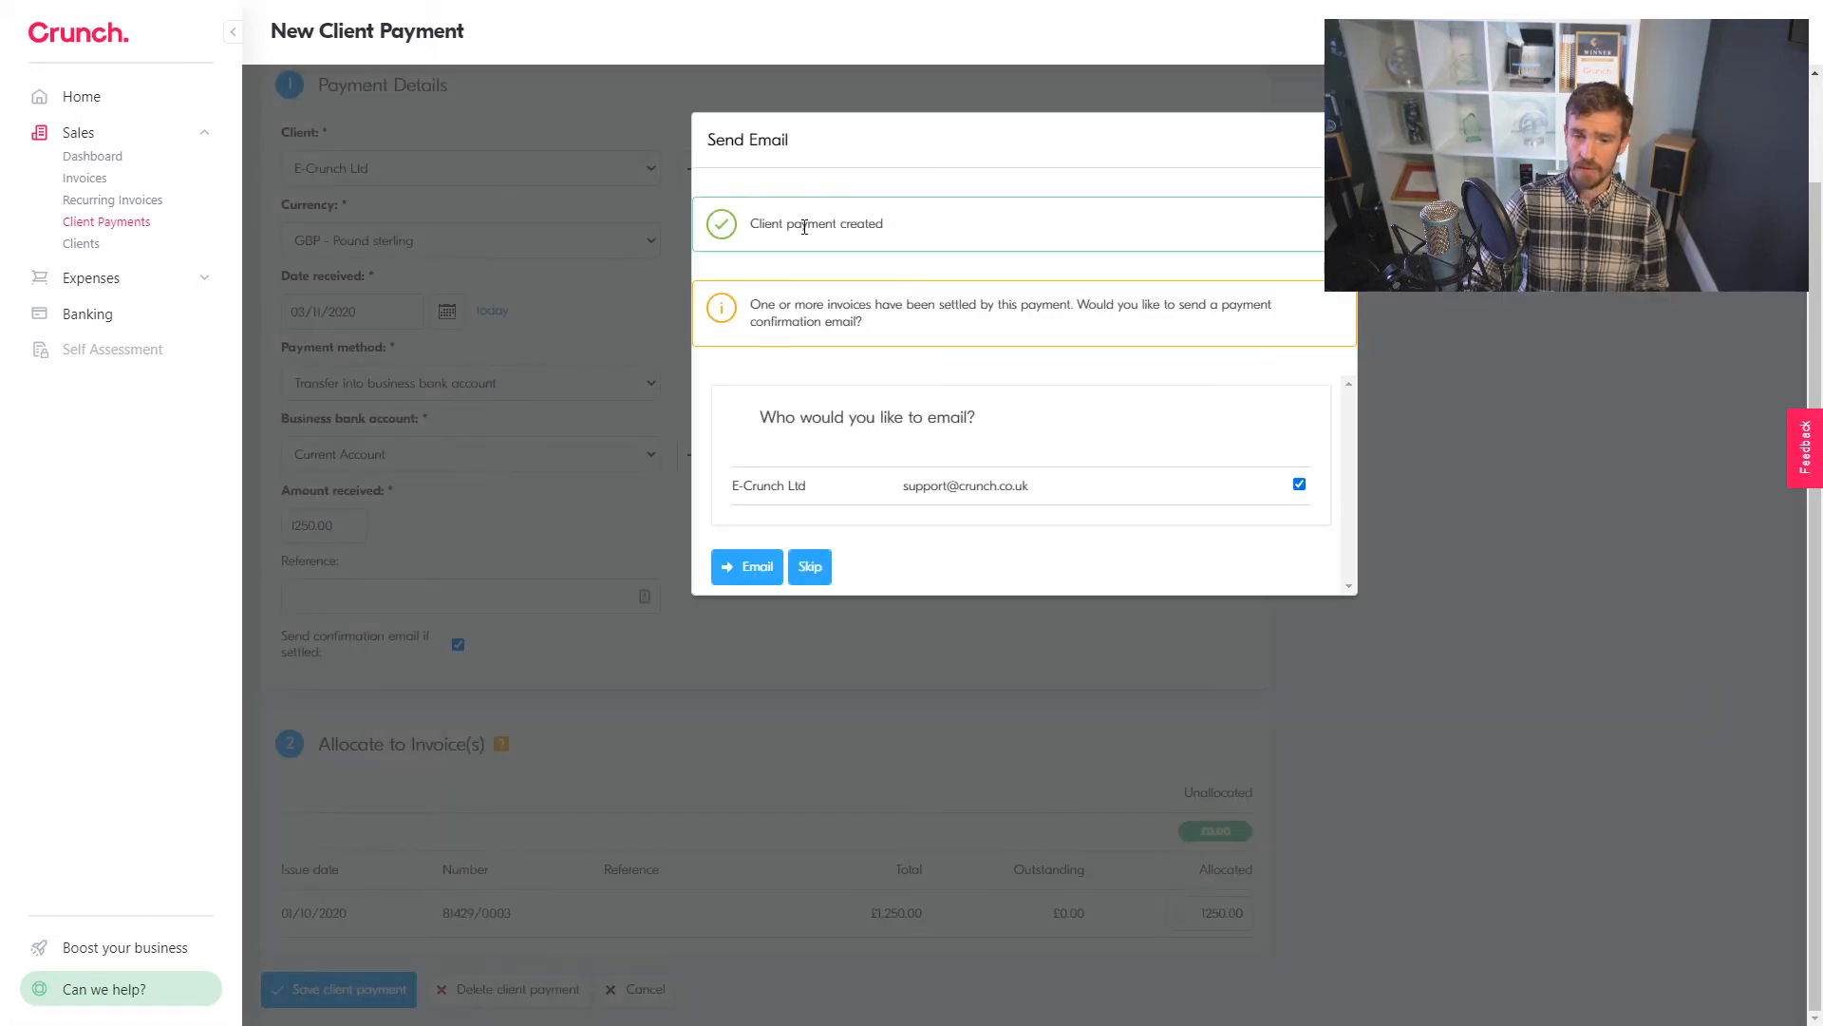
- Skip the payment confirmation email for E-Crunch Ltd and return to the full invoice list
left_click(811, 569)
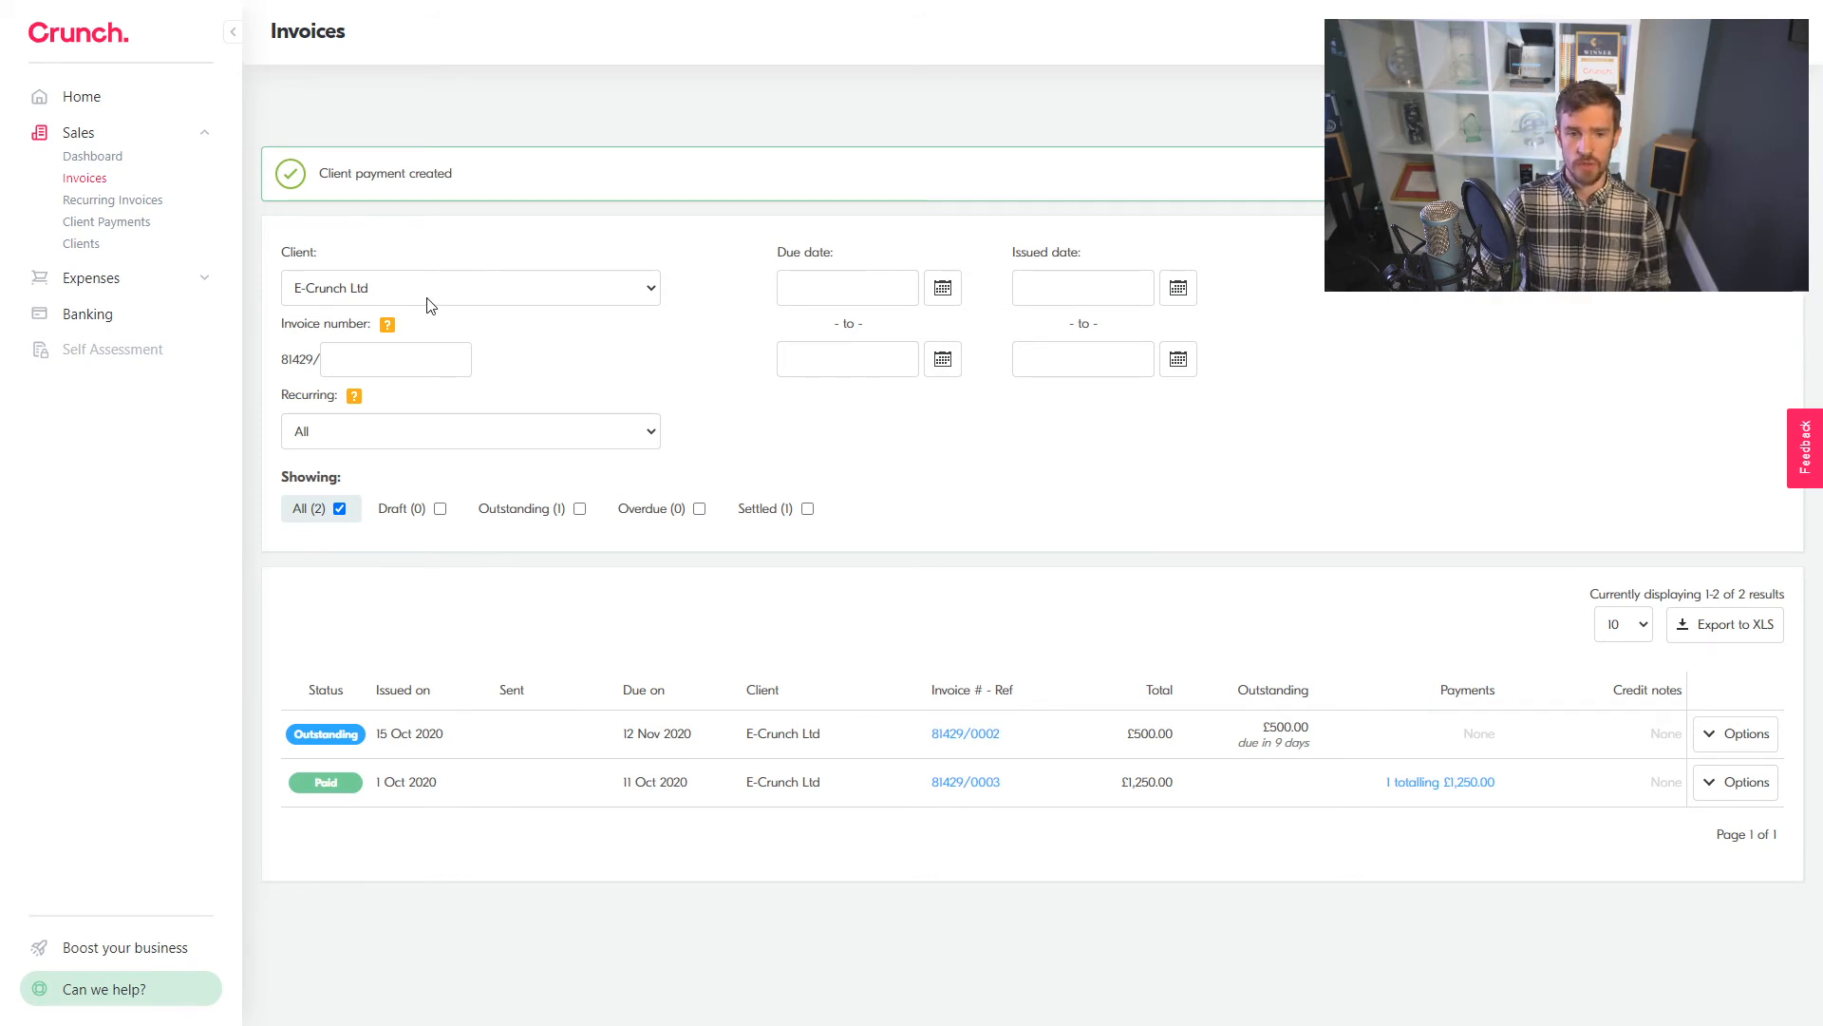
left_click(111, 161)
left_click(90, 180)
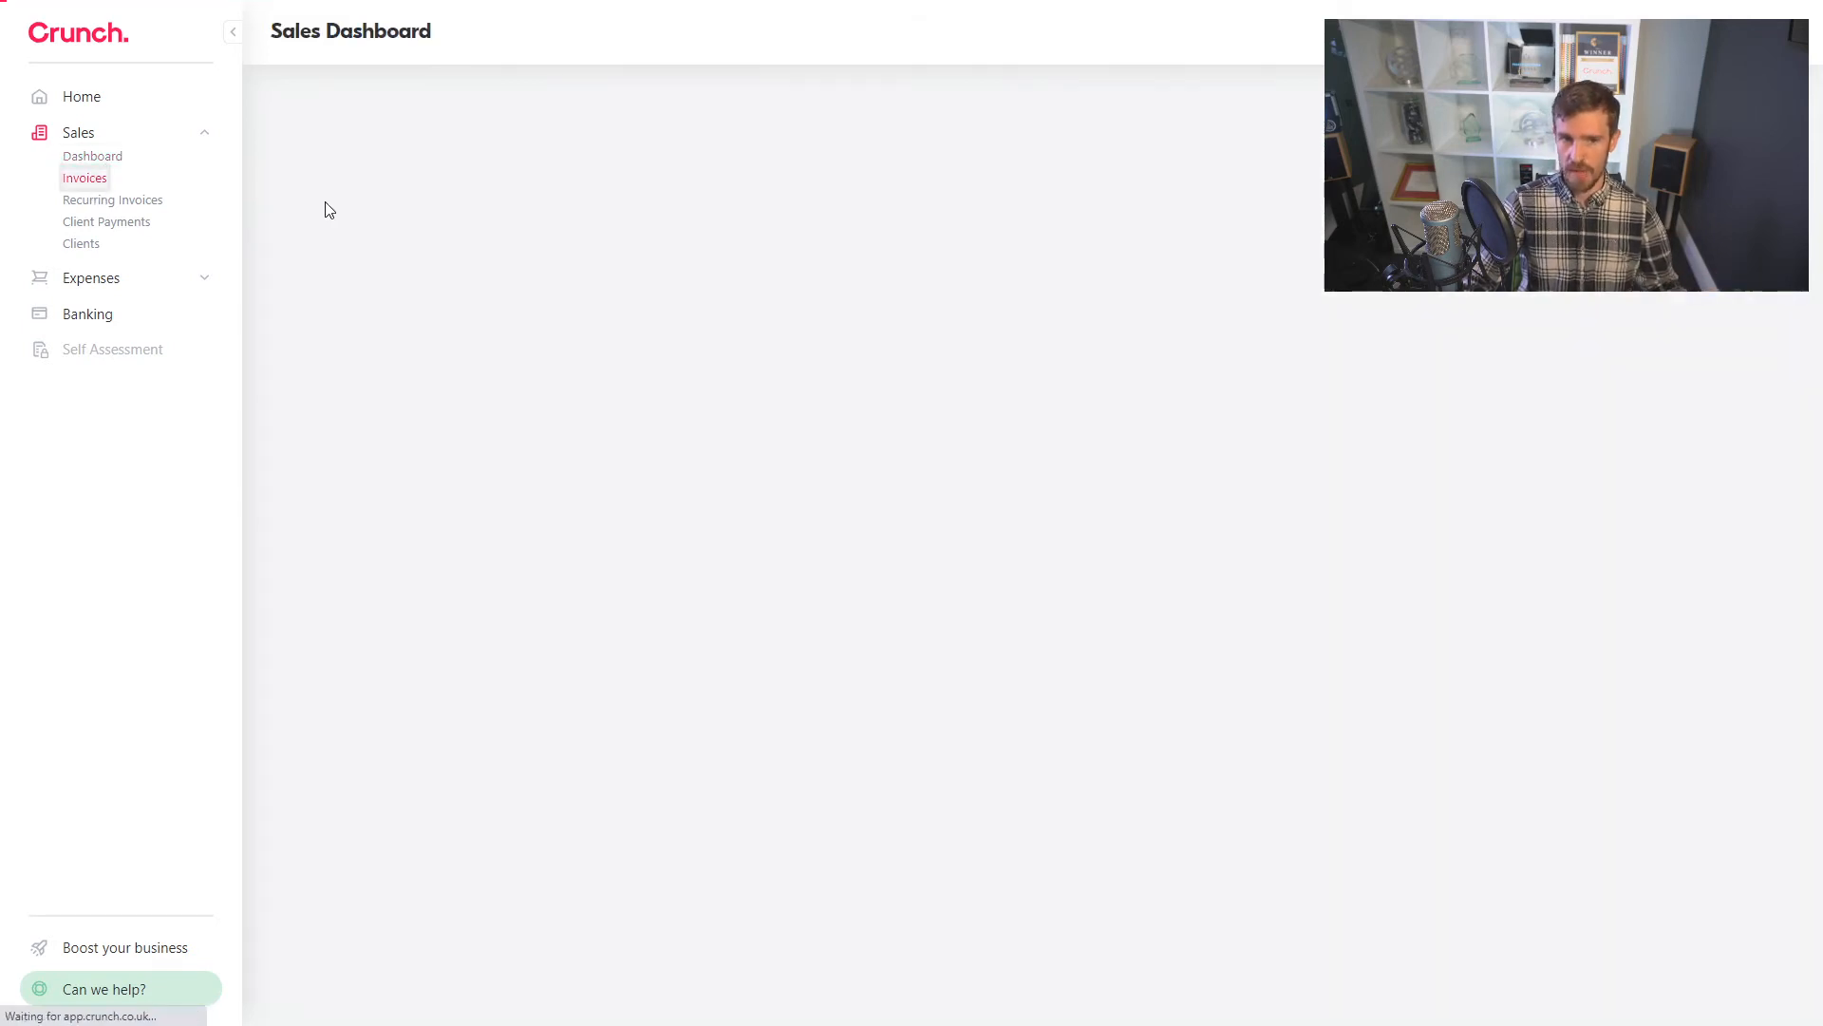
left_click(377, 204)
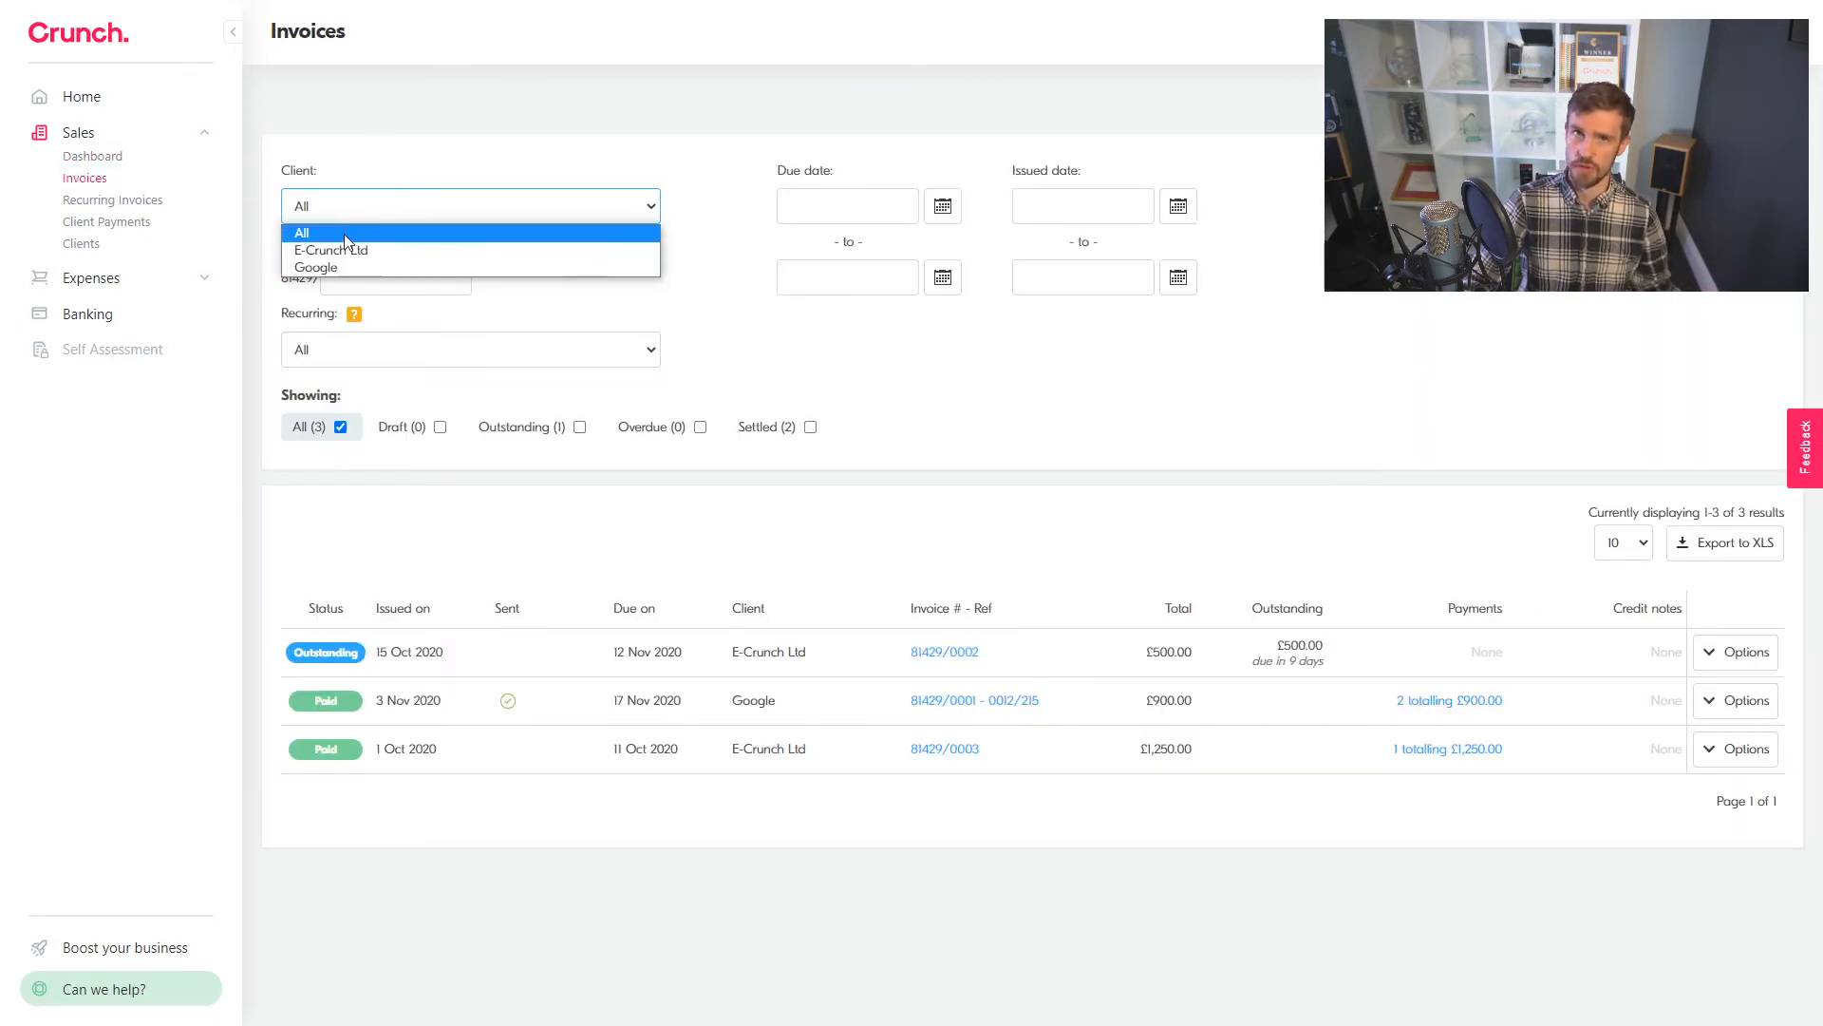
left_click(397, 158)
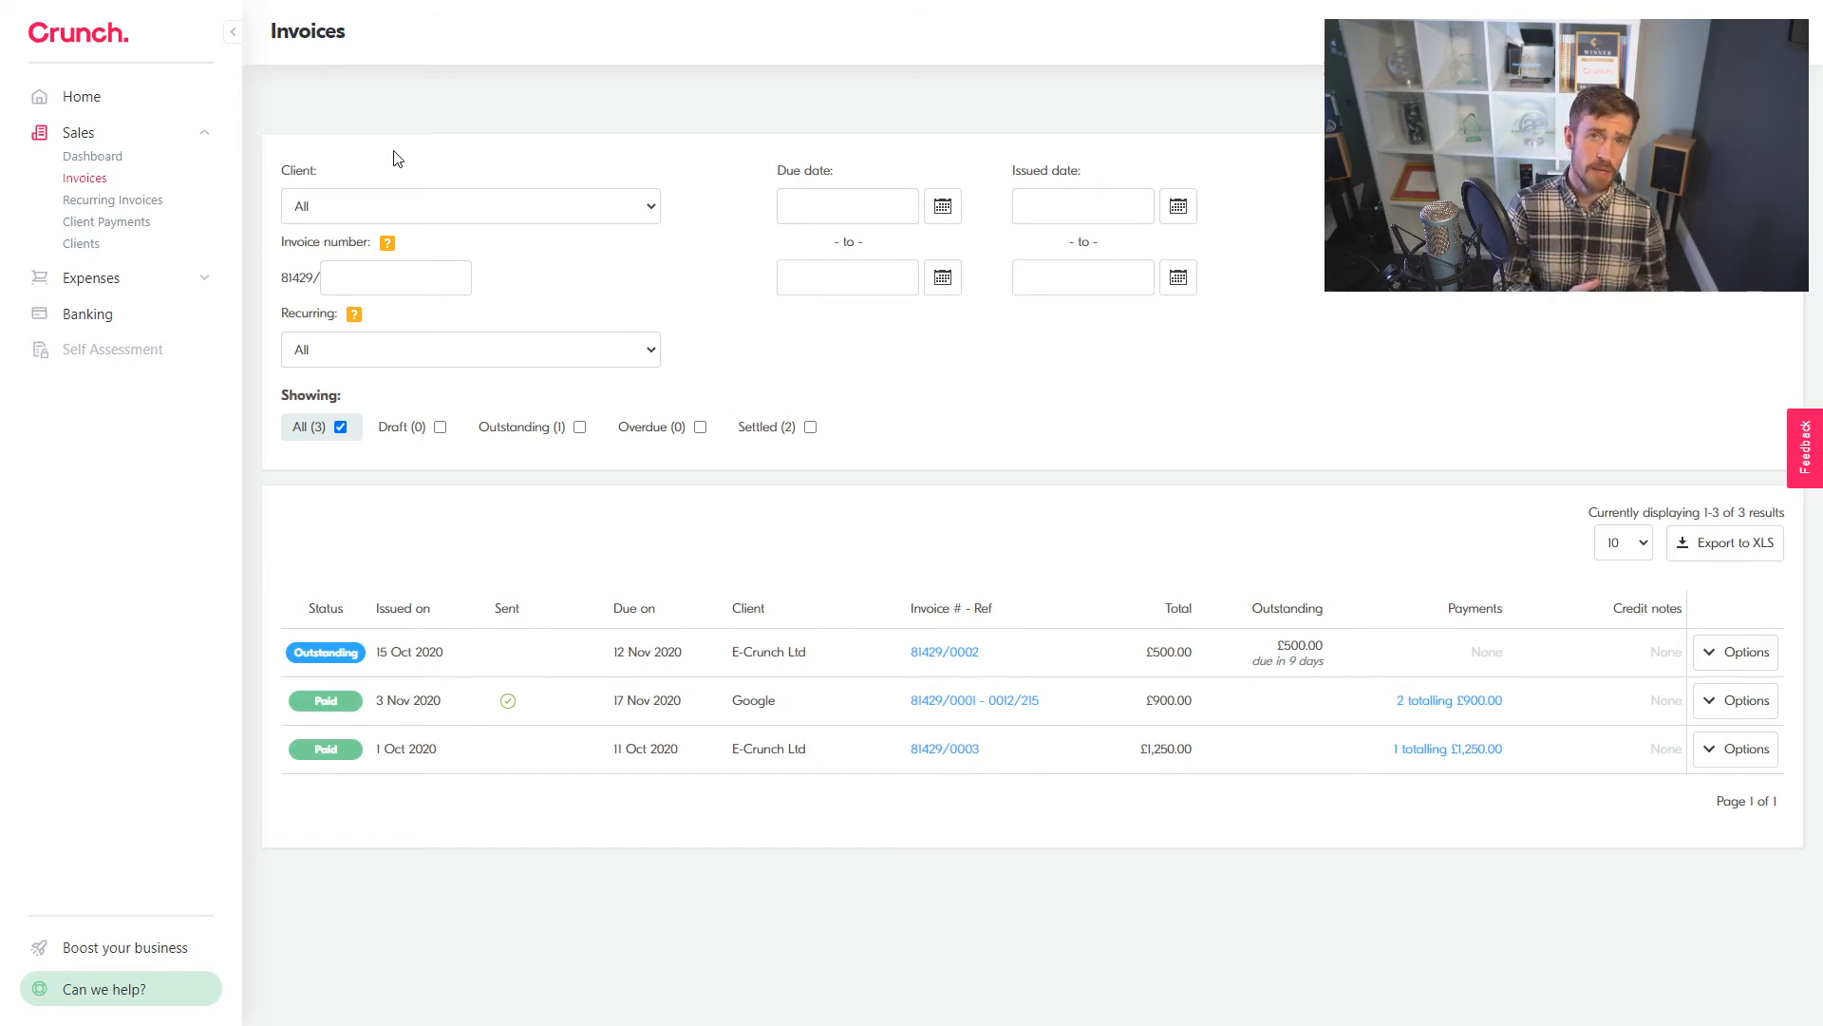
left_click(1721, 665)
left_click(1720, 652)
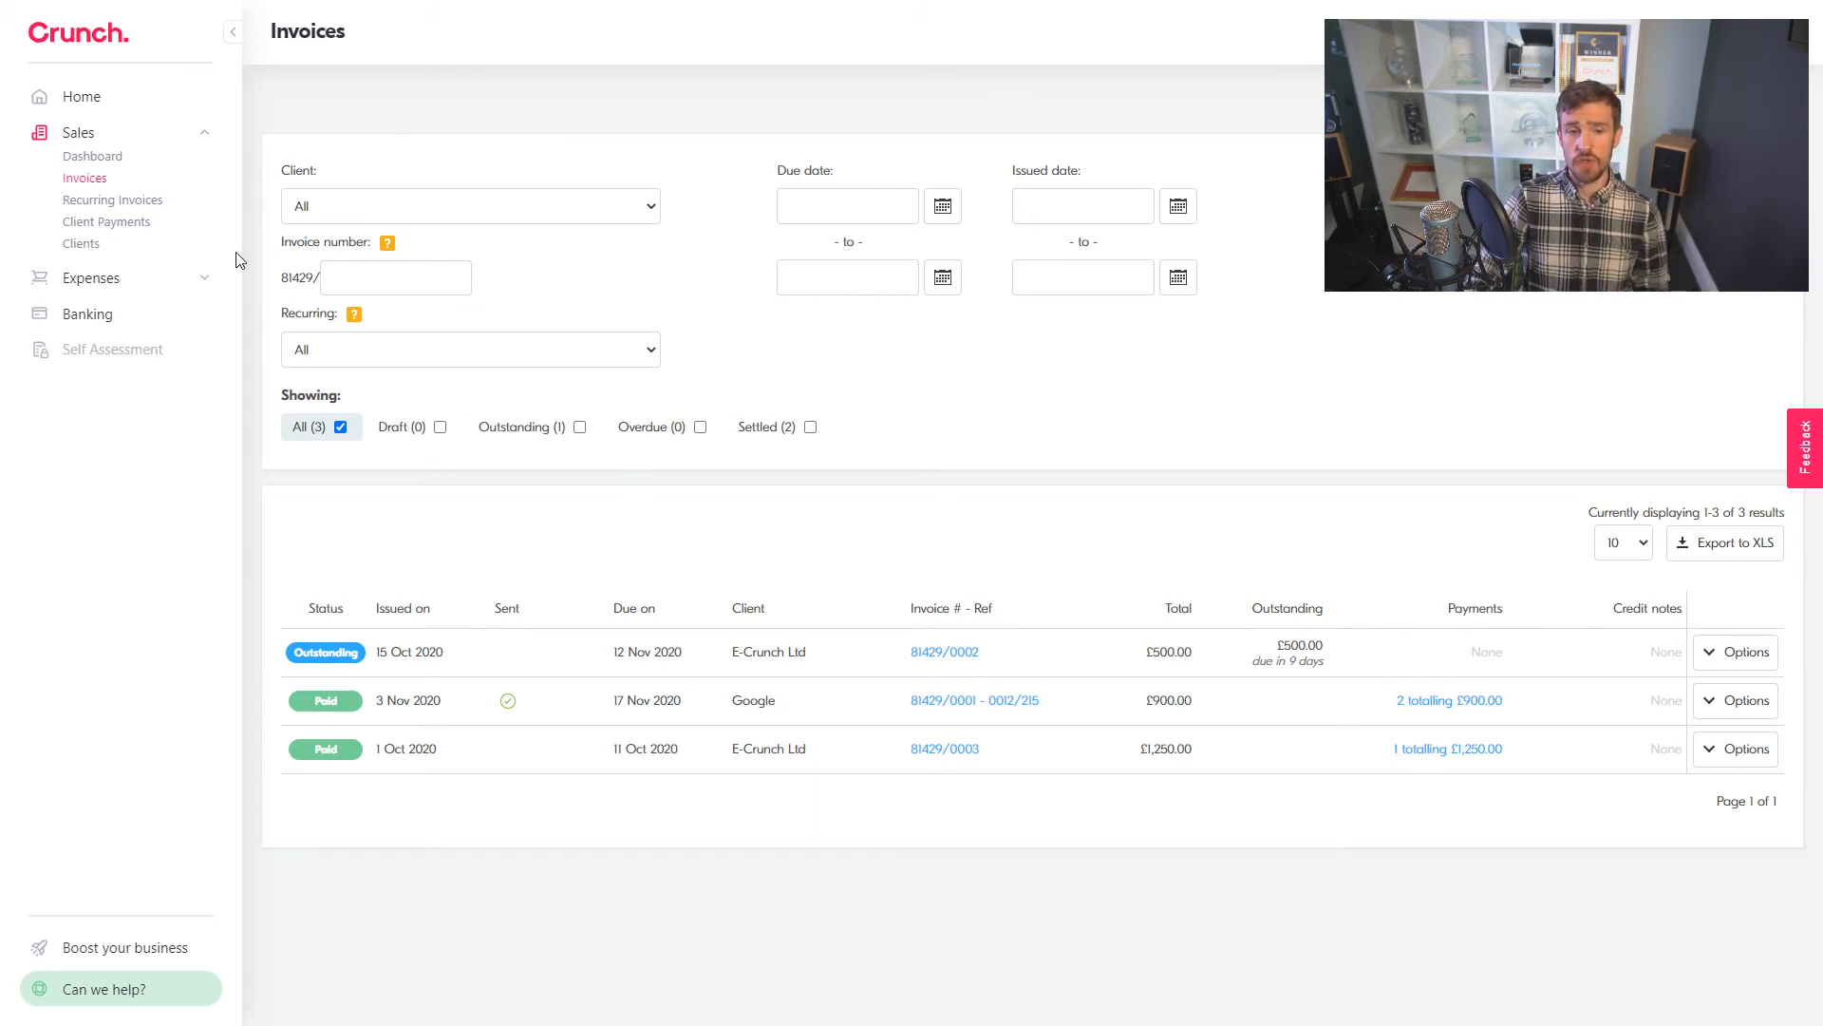
- Start a new client payment from the Client Payments list and choose E-Crunch Ltd as the client
left_click(99, 226)
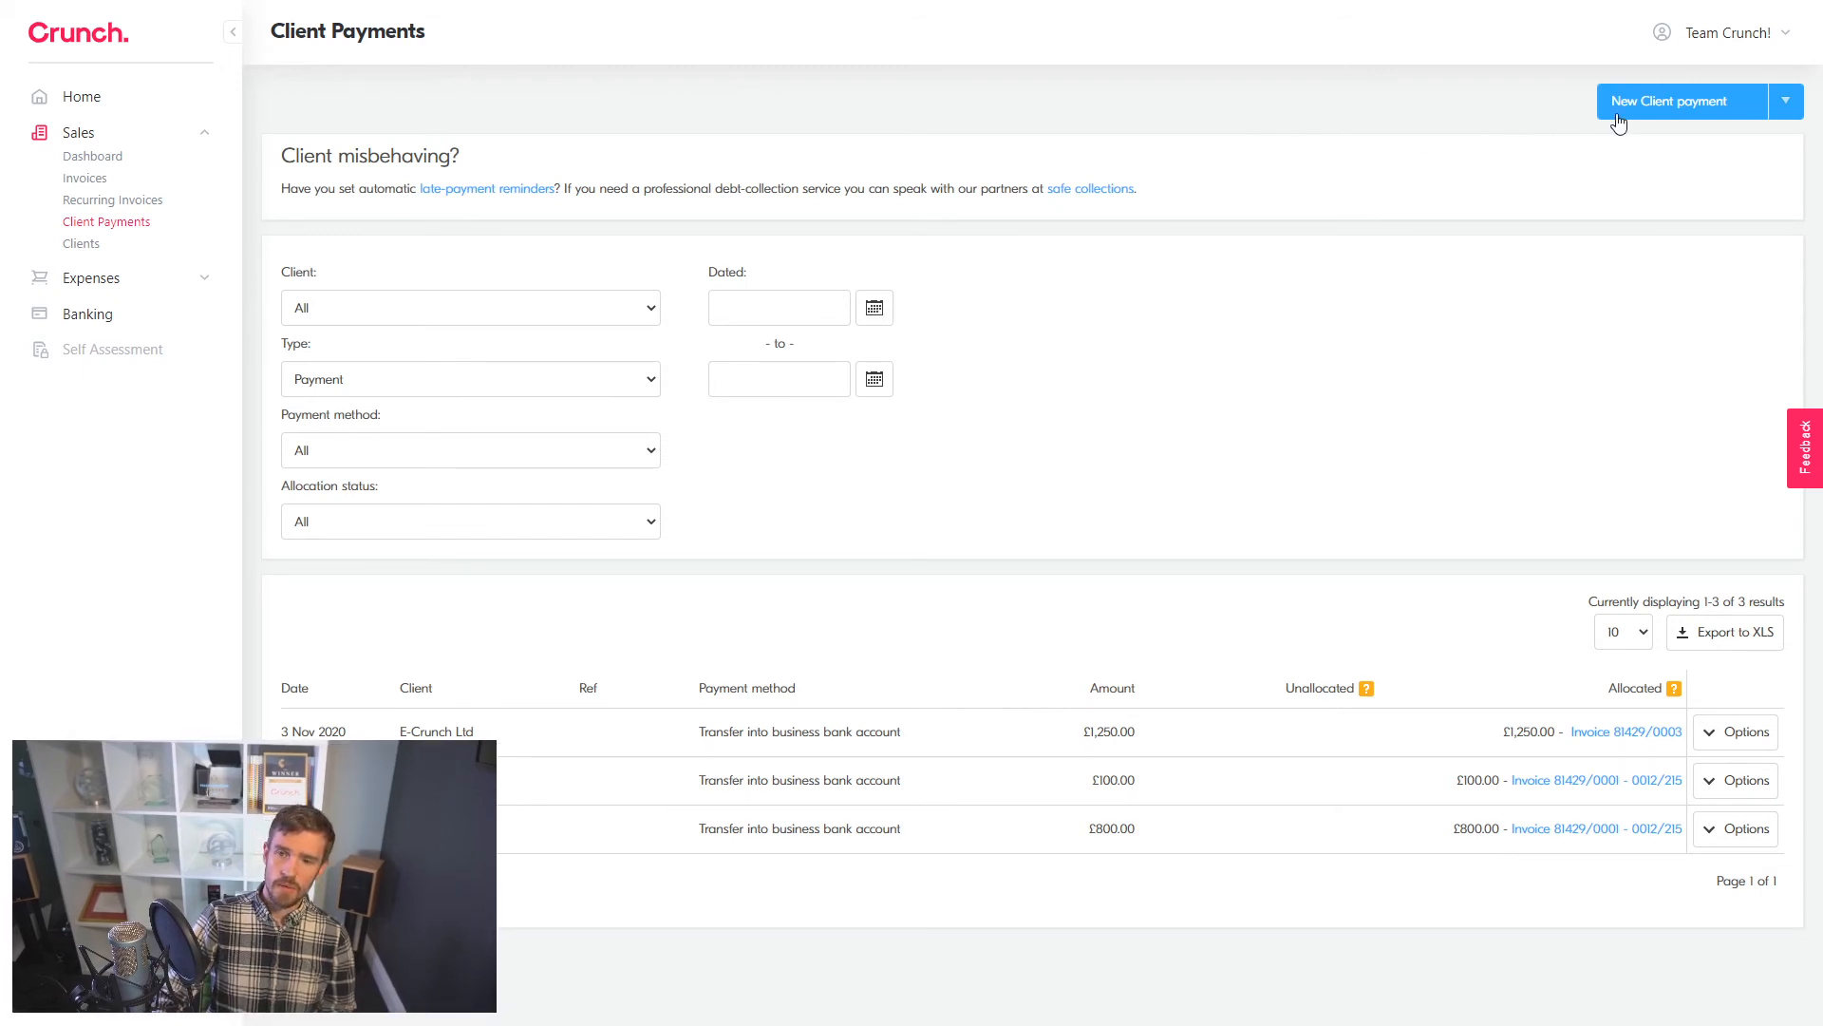
left_click(1671, 109)
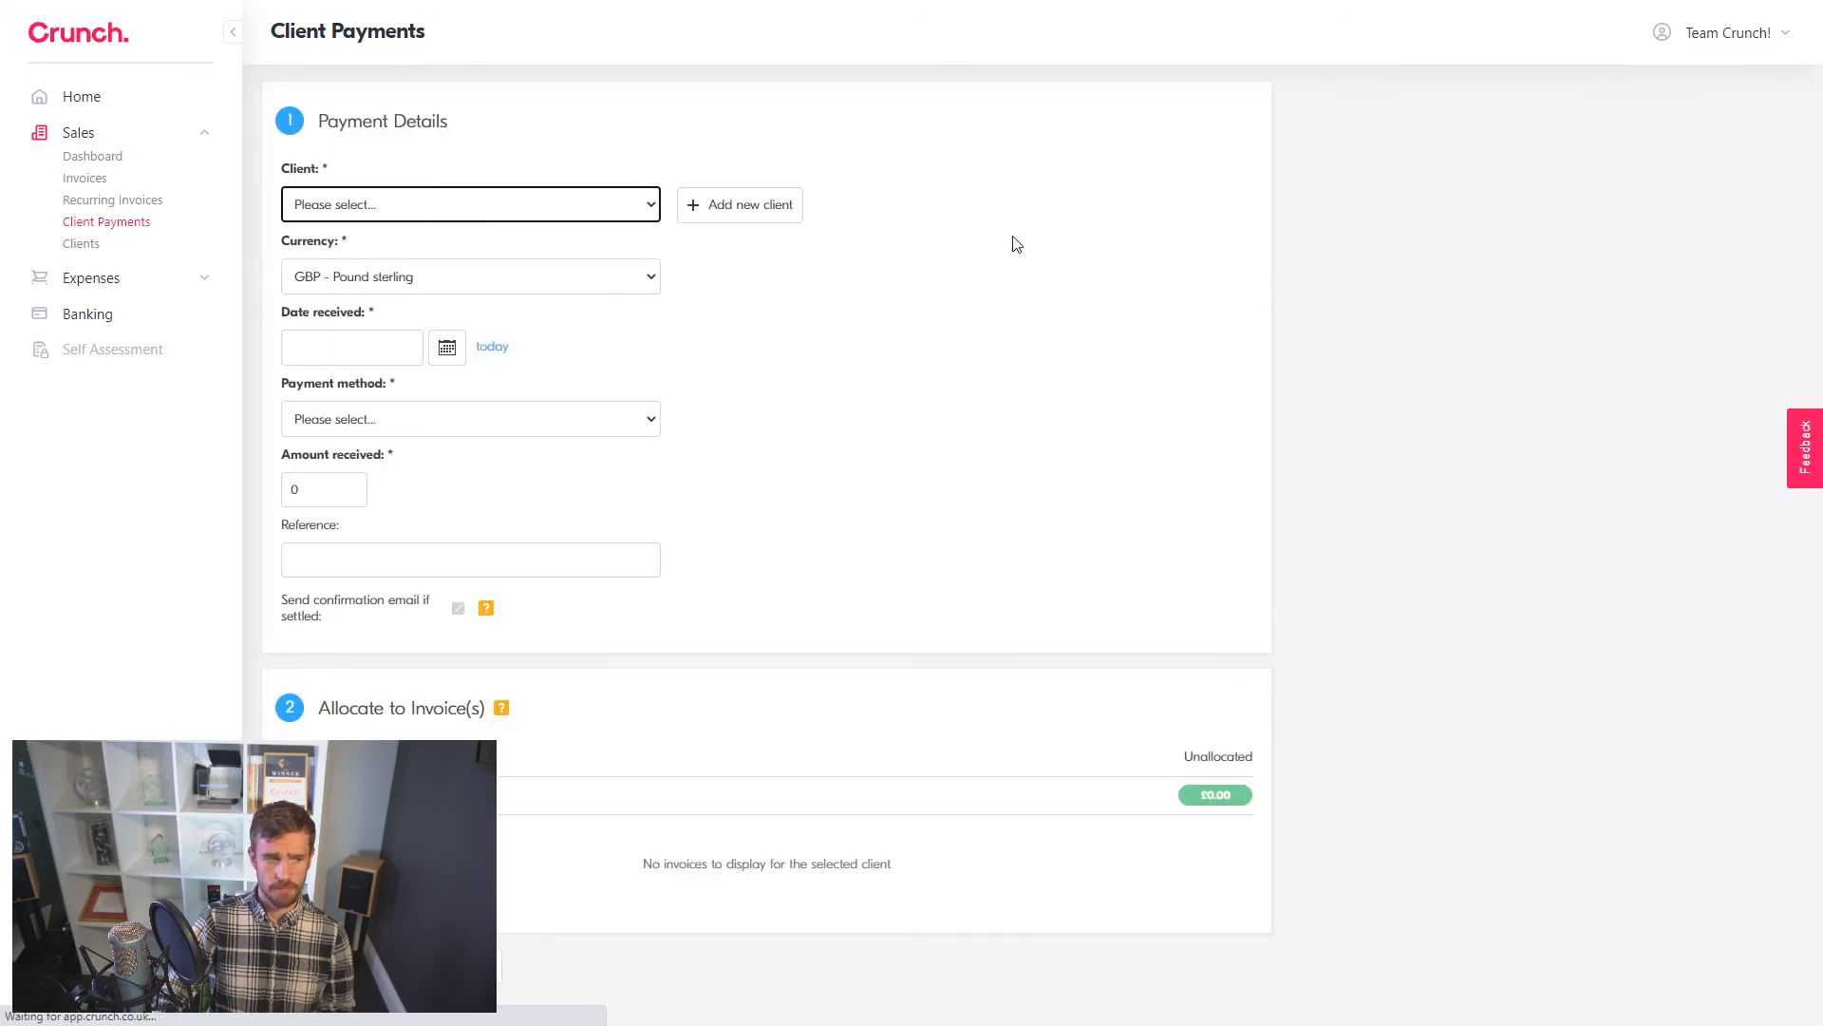
left_click(455, 208)
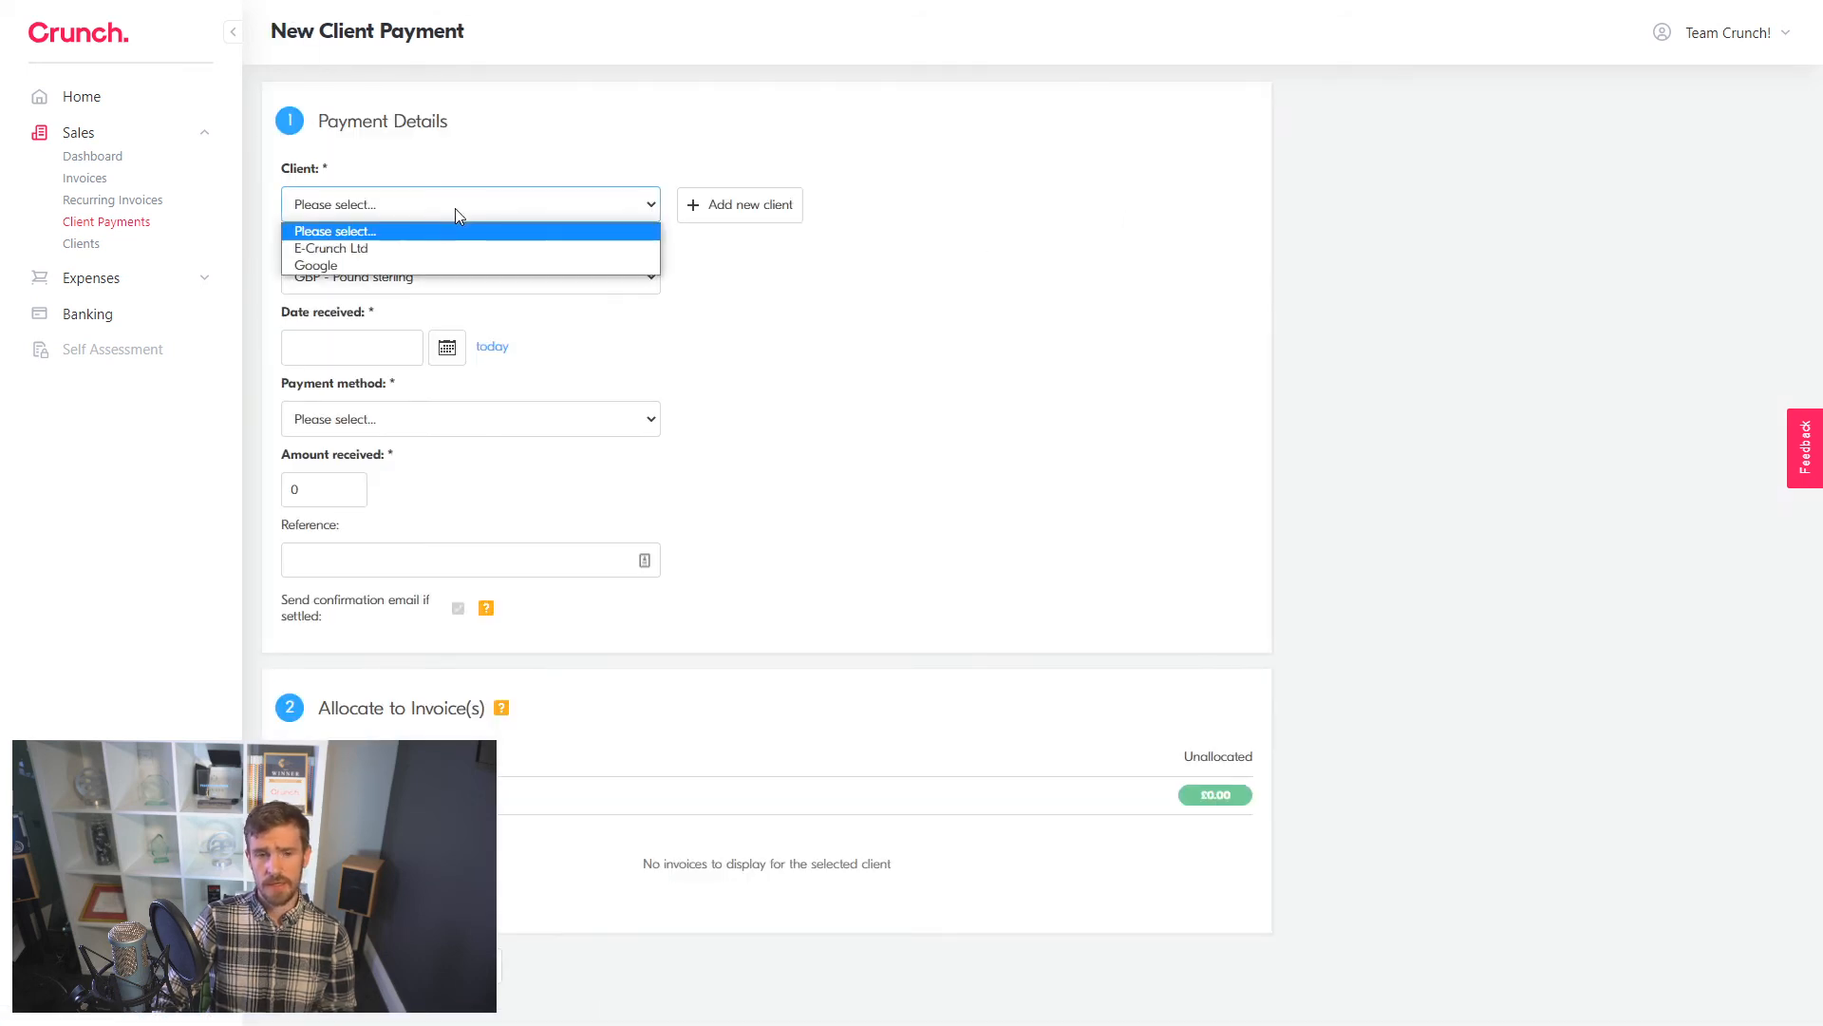
left_click(408, 249)
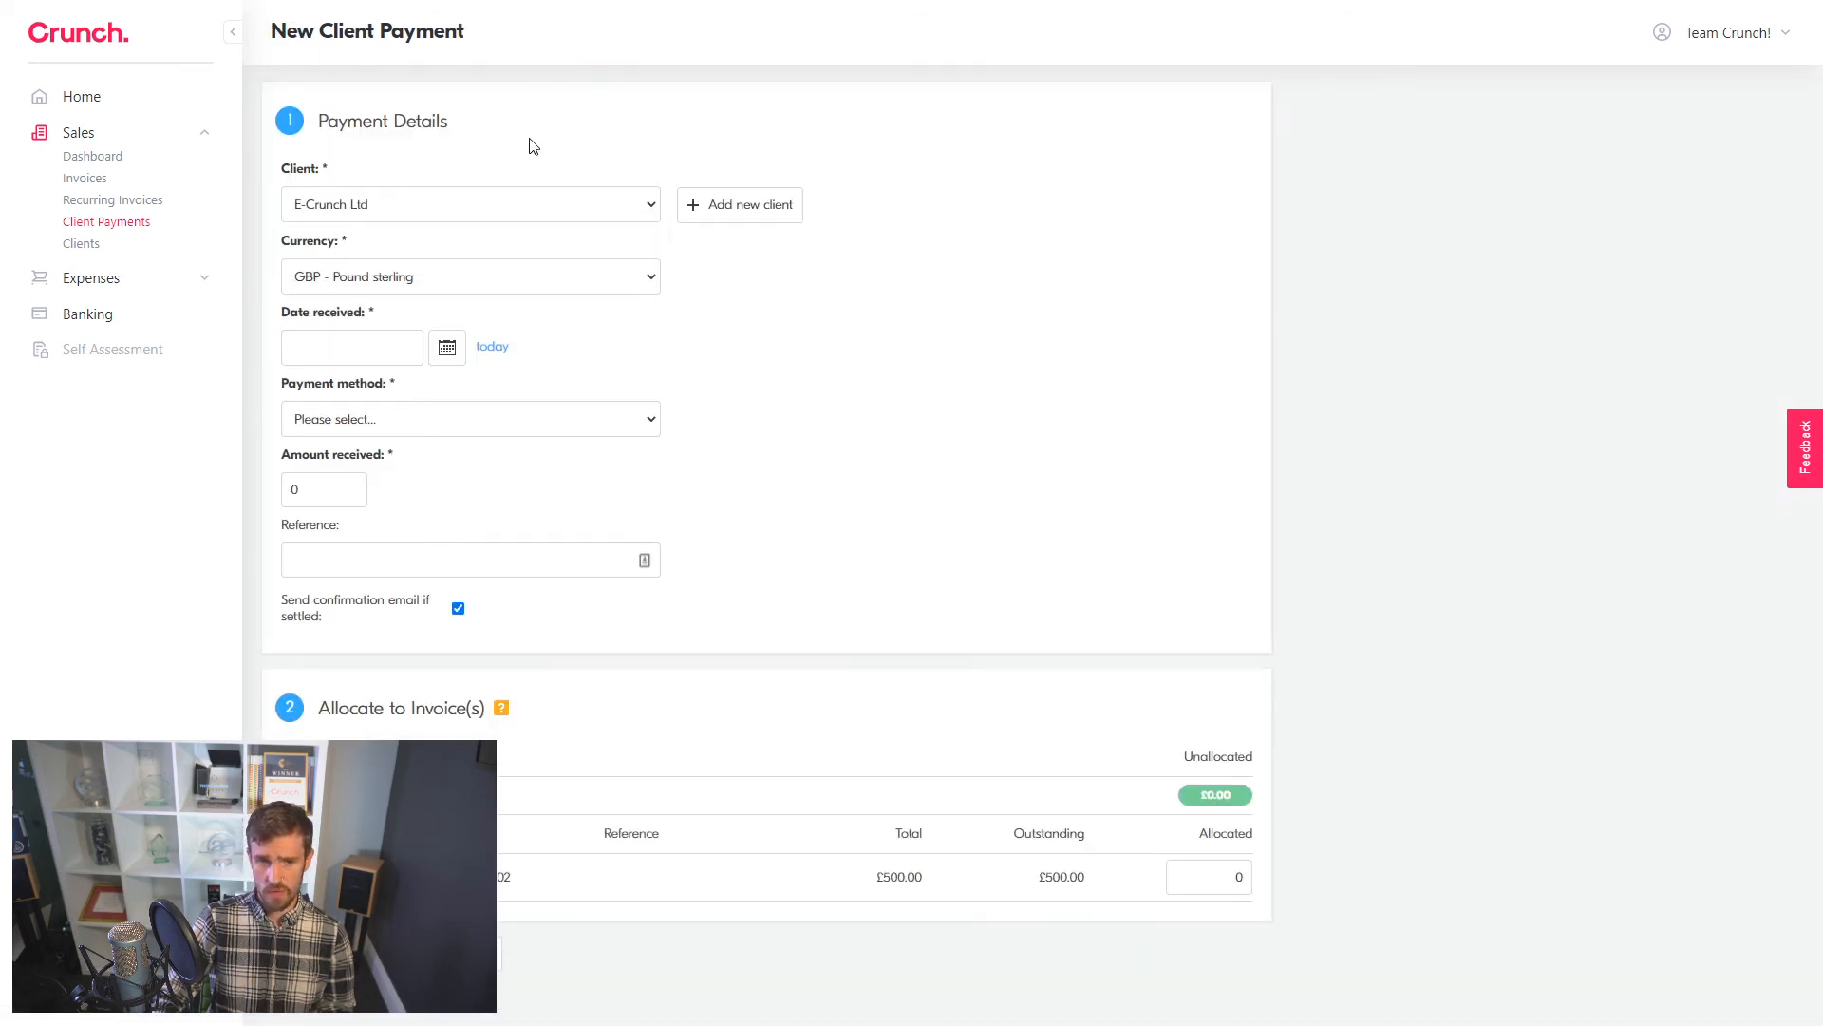
- Set the payment as received today by transfer into the business bank account, with 250 as the amount received
left_click(486, 347)
left_click(401, 421)
left_click(399, 462)
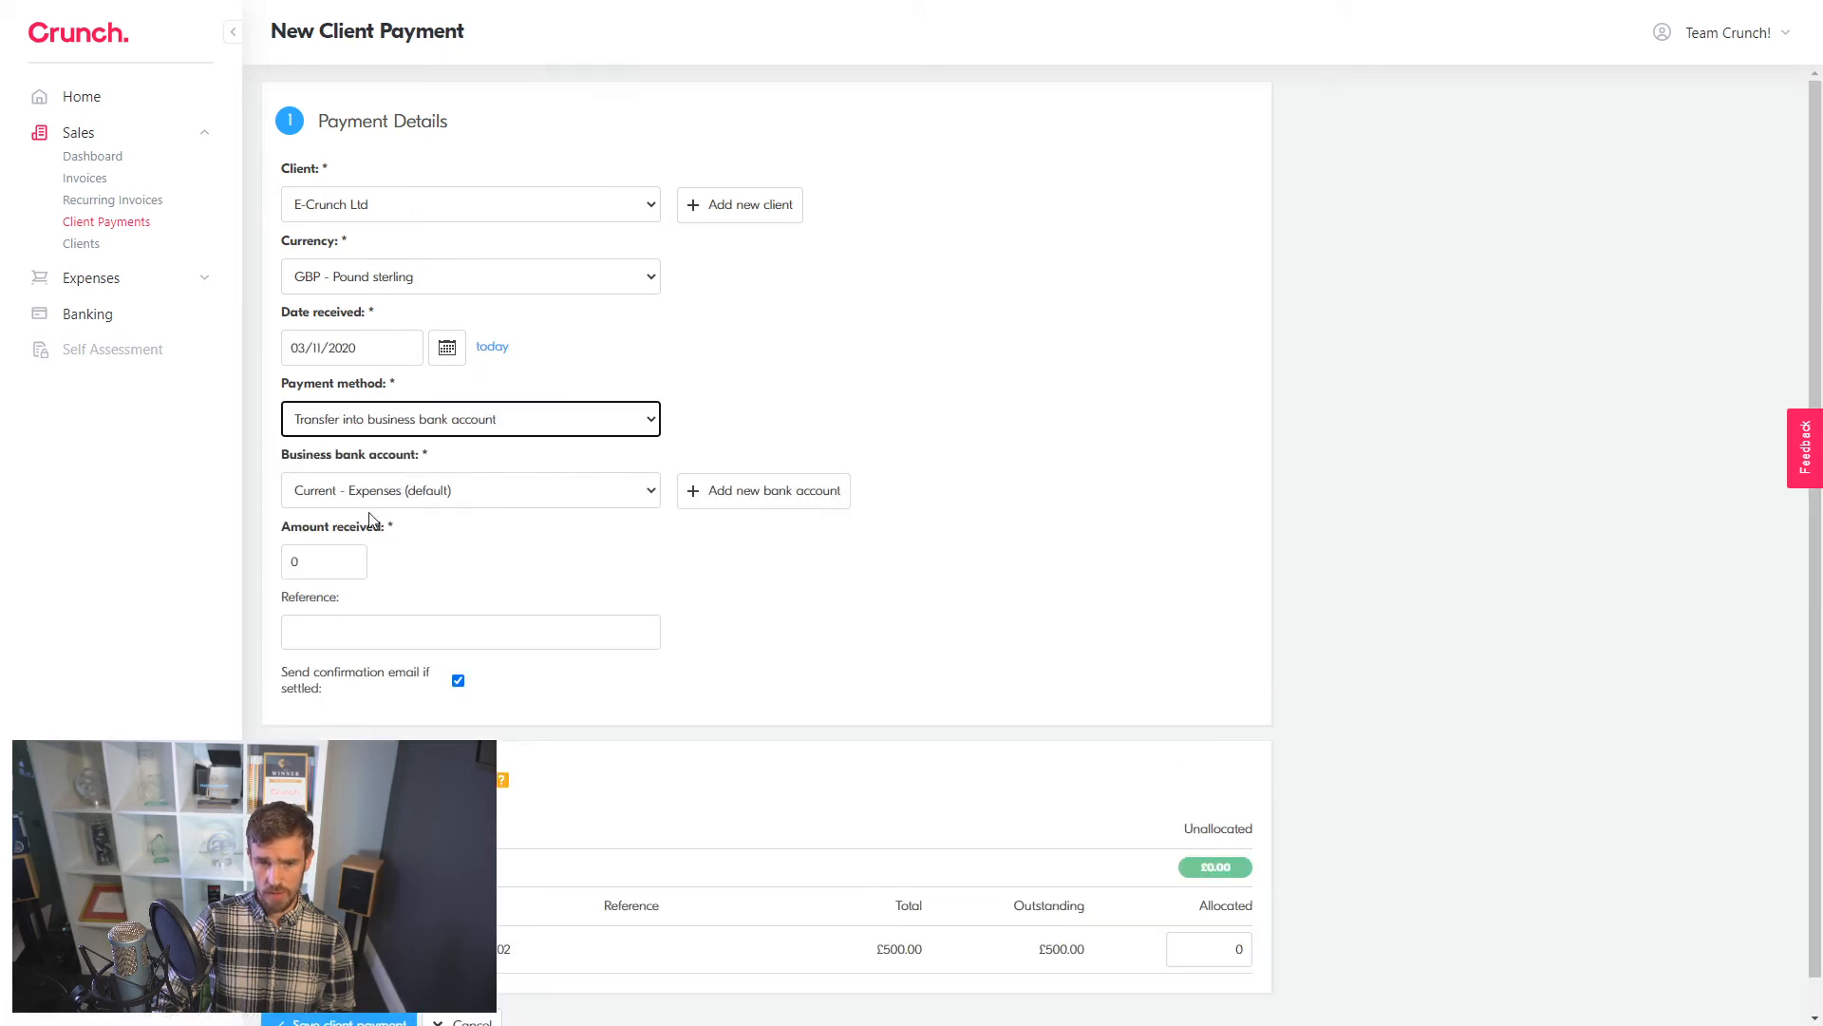
left_click(302, 563)
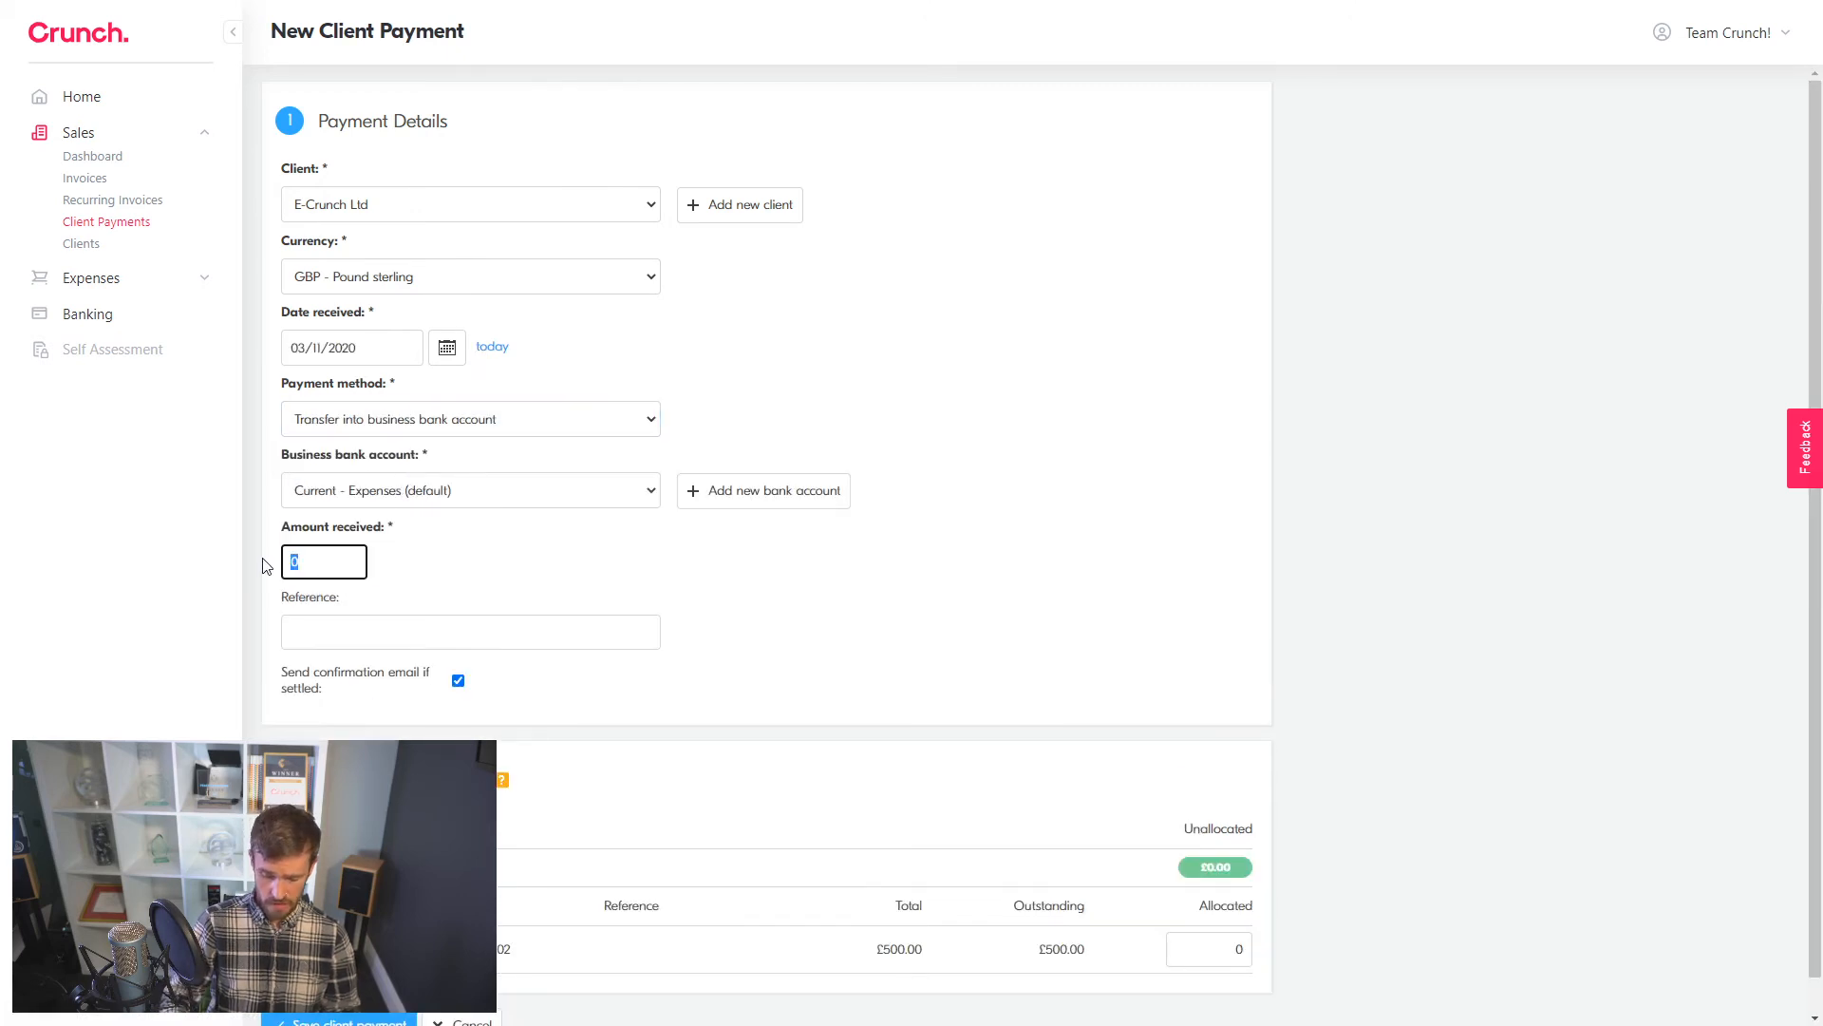
type("250")
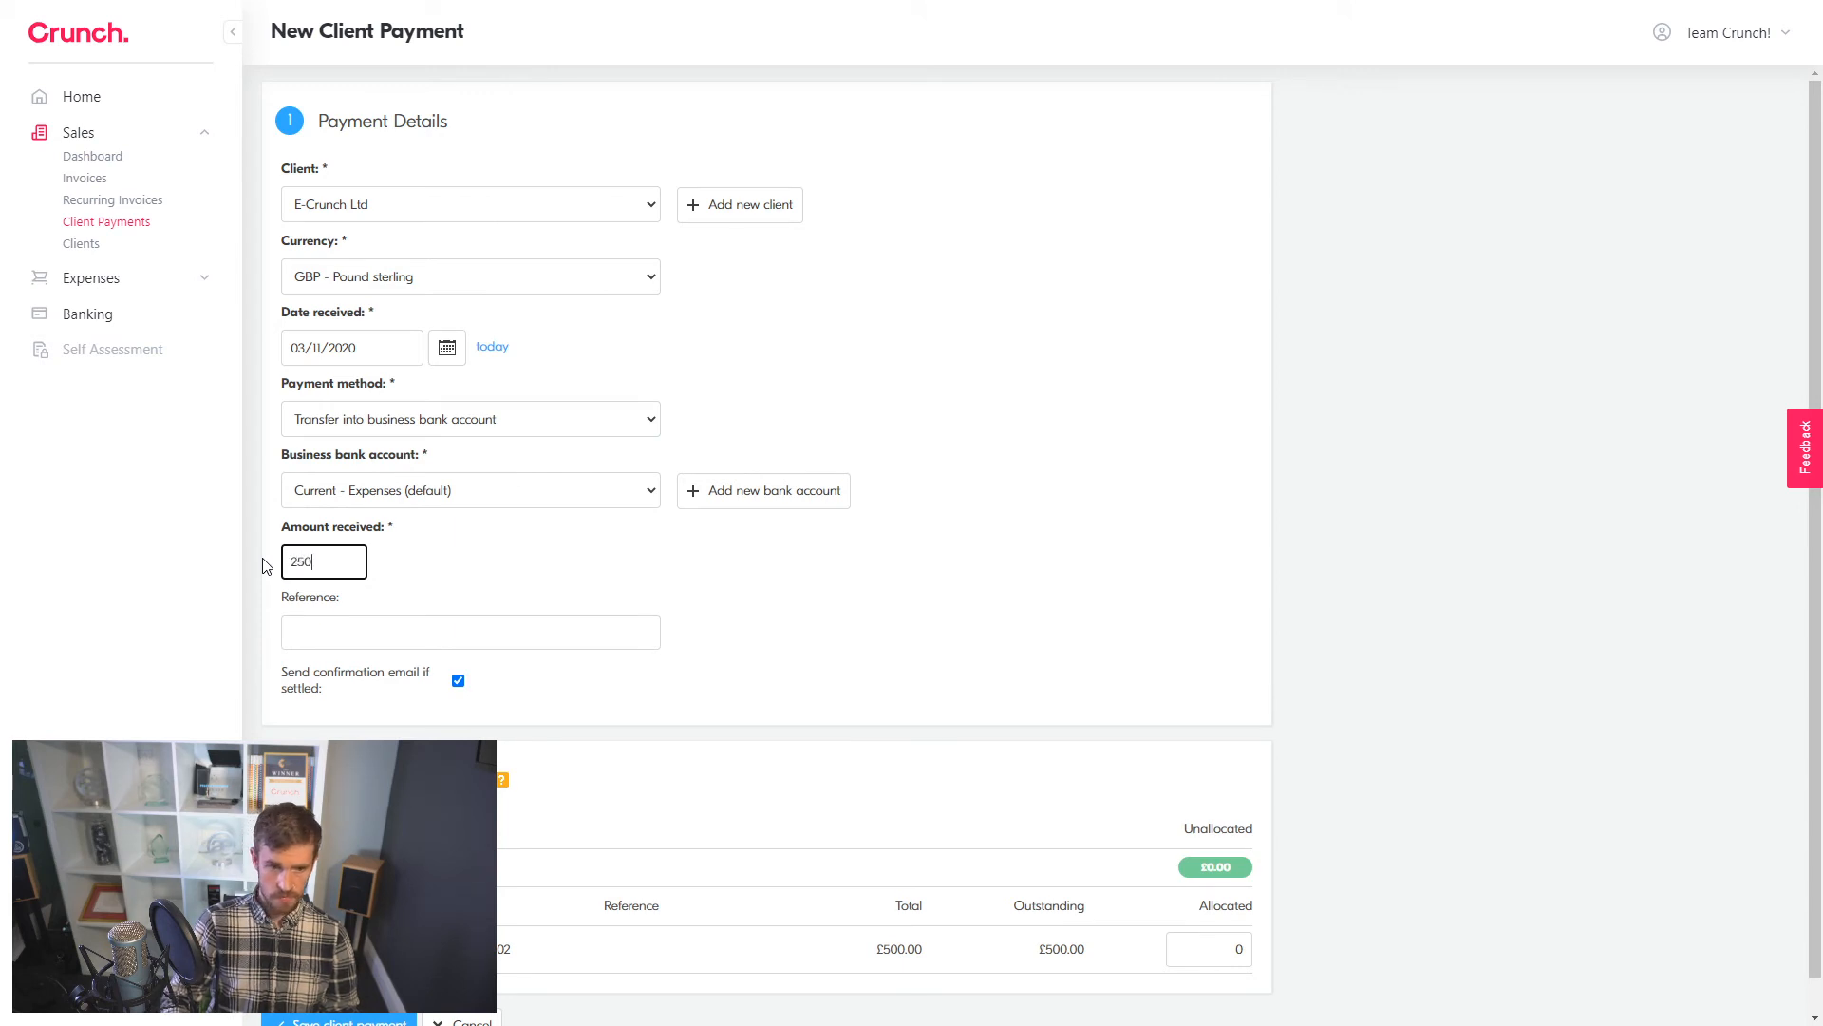
left_click(619, 584)
- Allocate 250 of the payment to the E-Crunch Ltd invoice issued 15/10/2020 and save the client payment
scroll(887, 598, "down", 1)
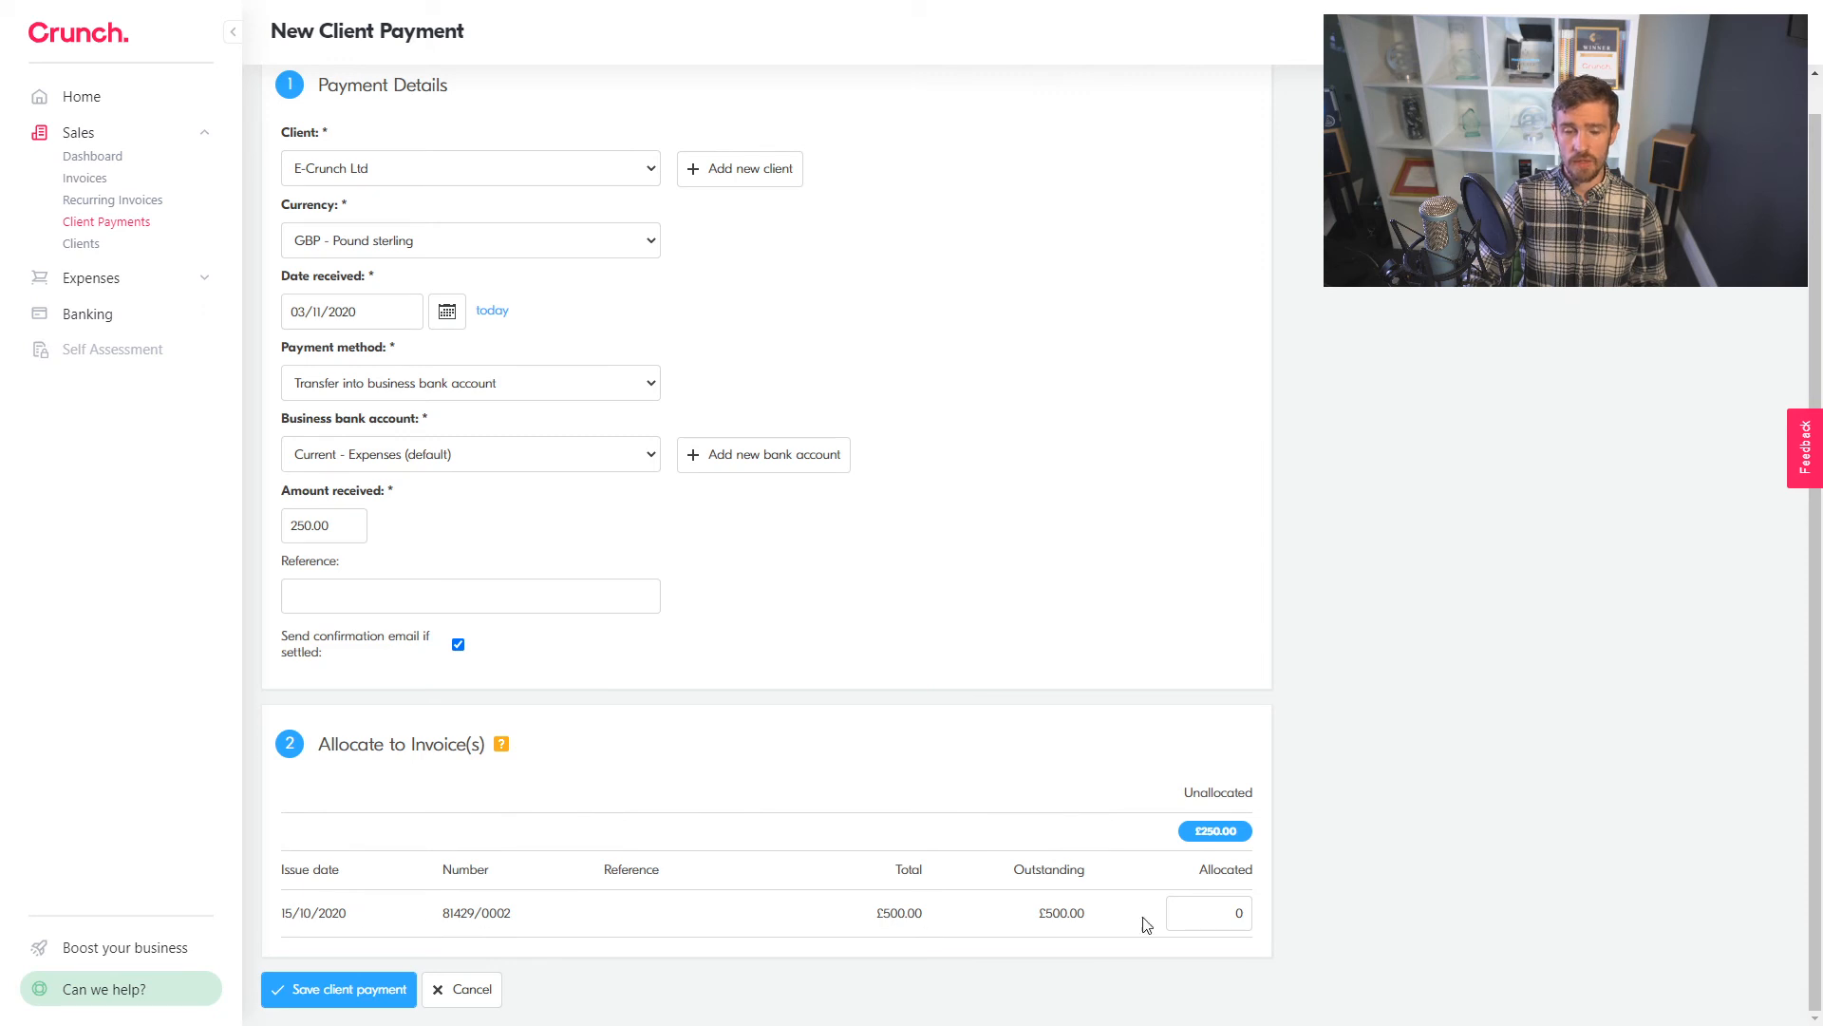
left_click(1194, 914)
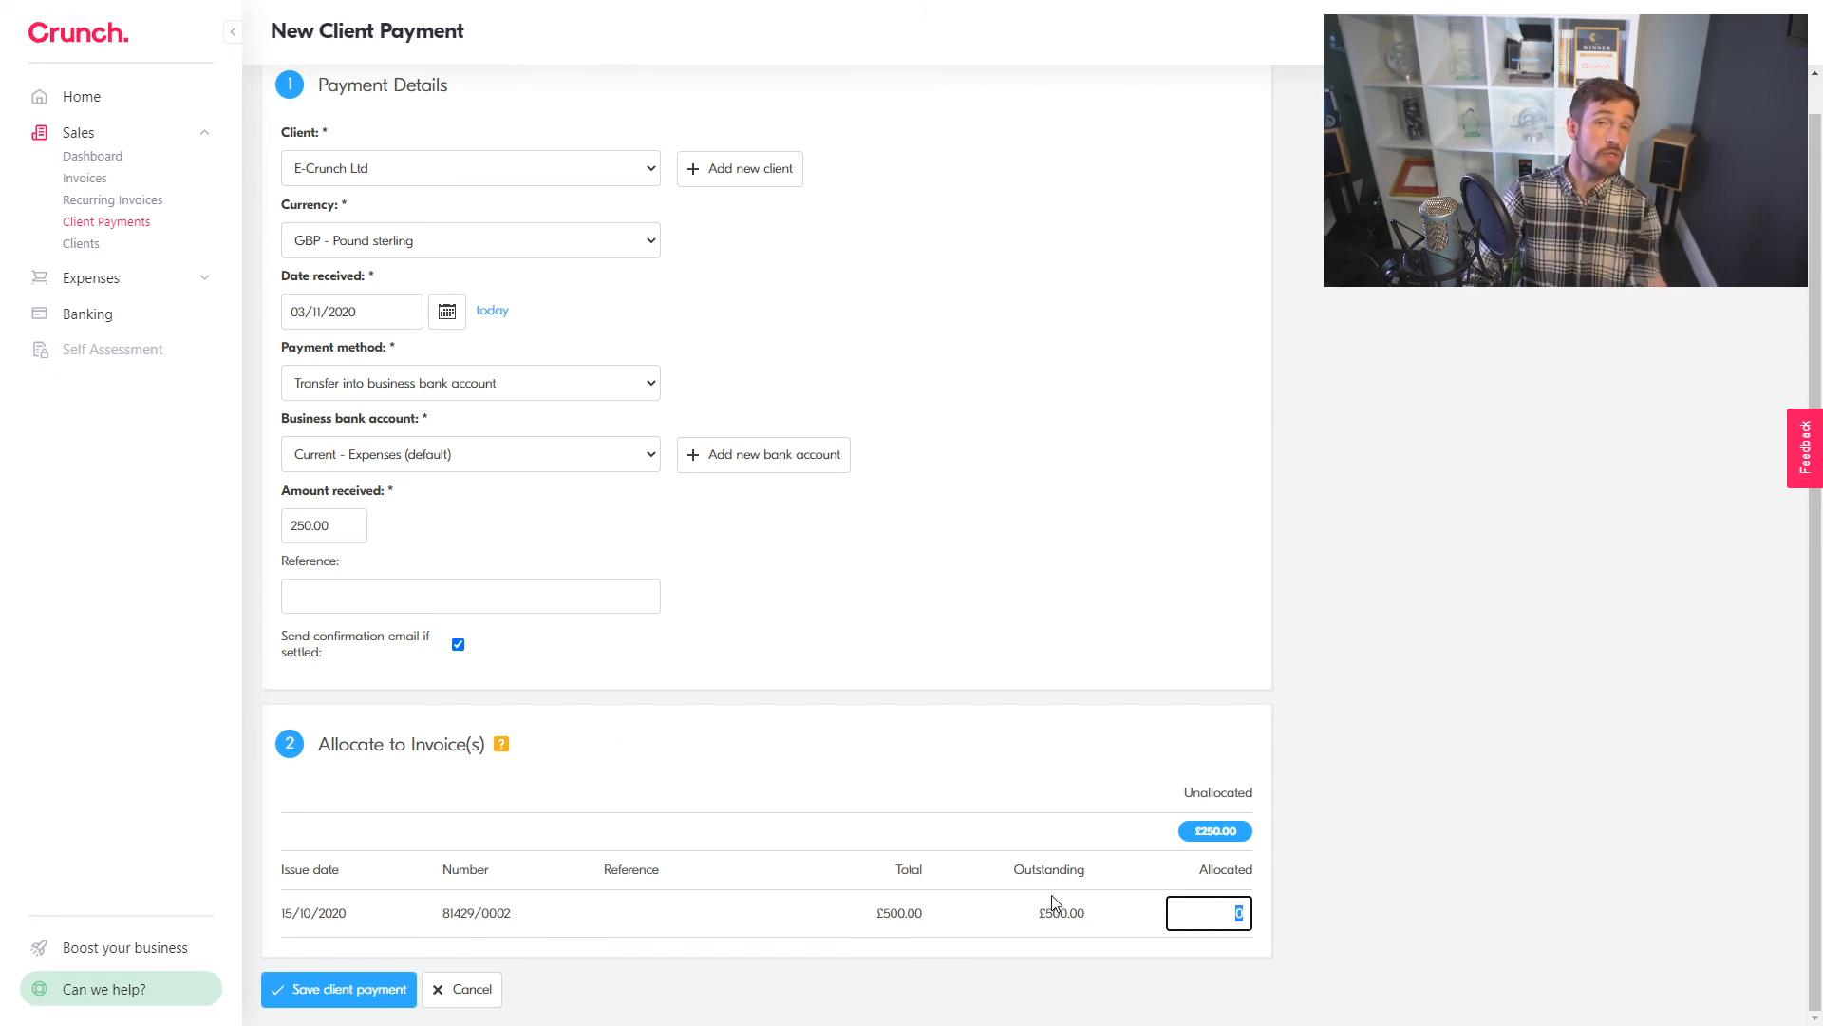
left_click(1546, 692)
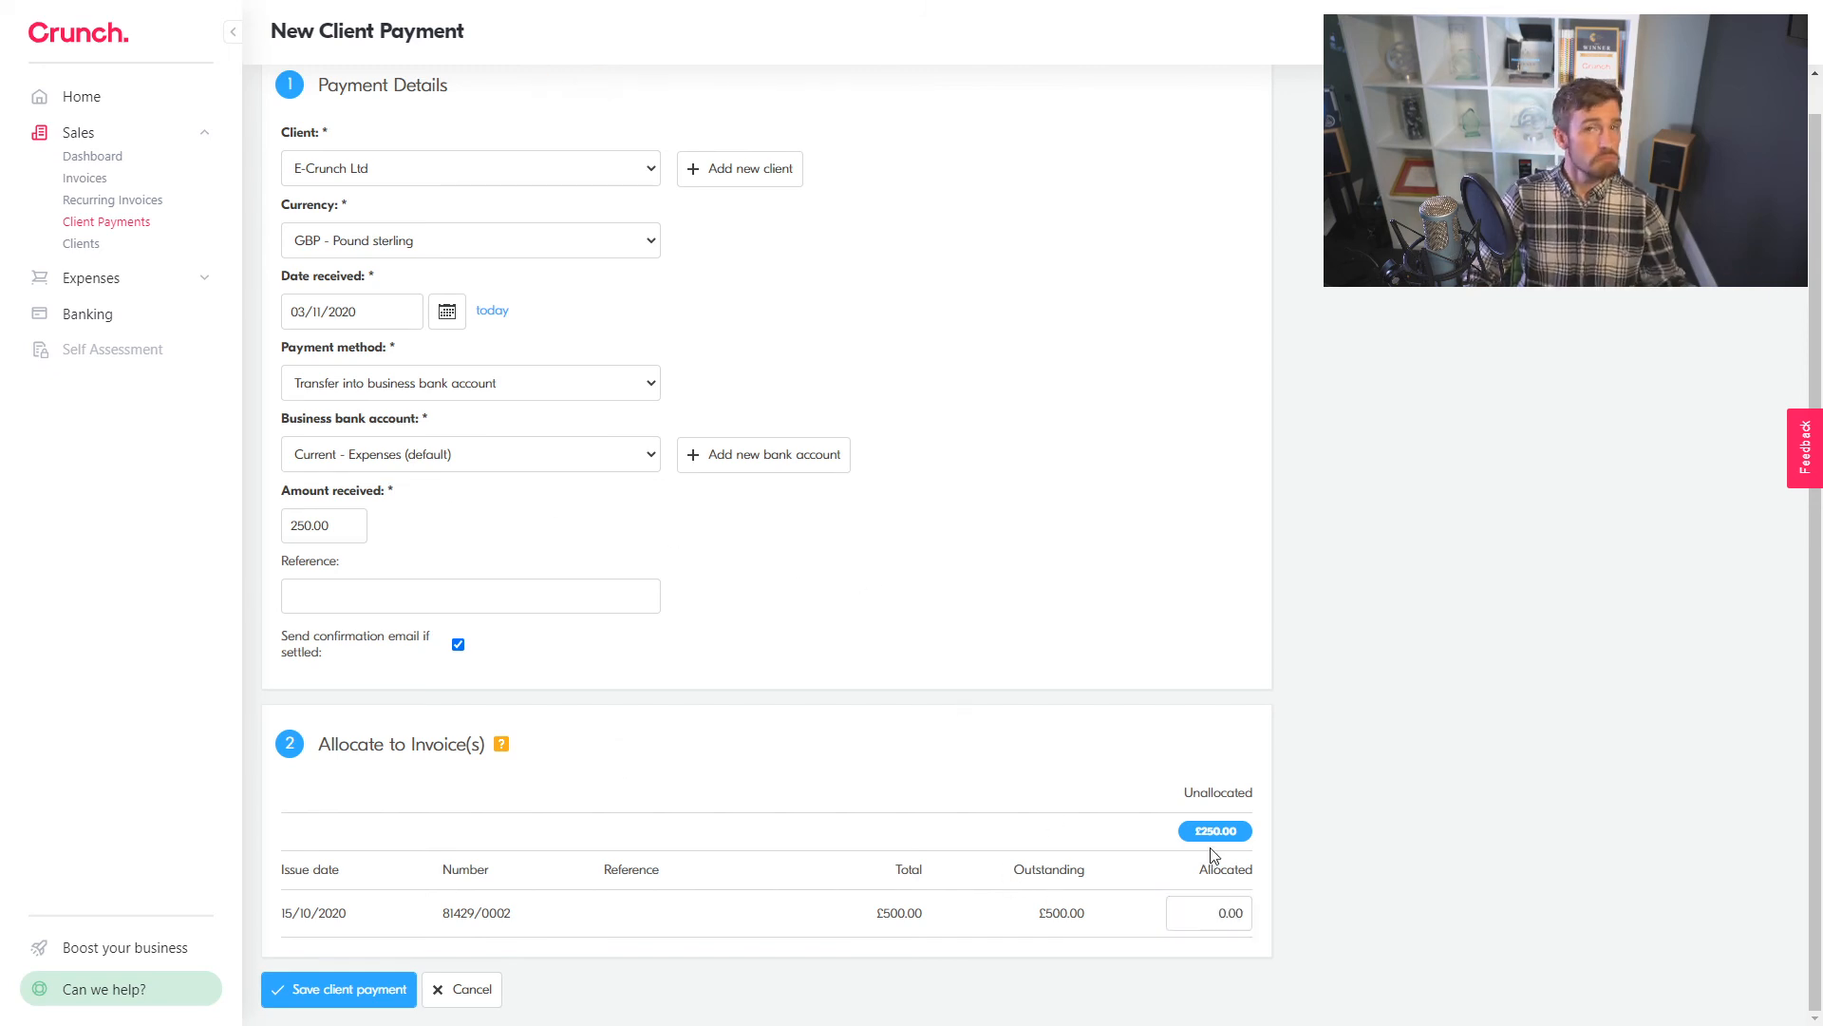
left_click(1235, 912)
type("250")
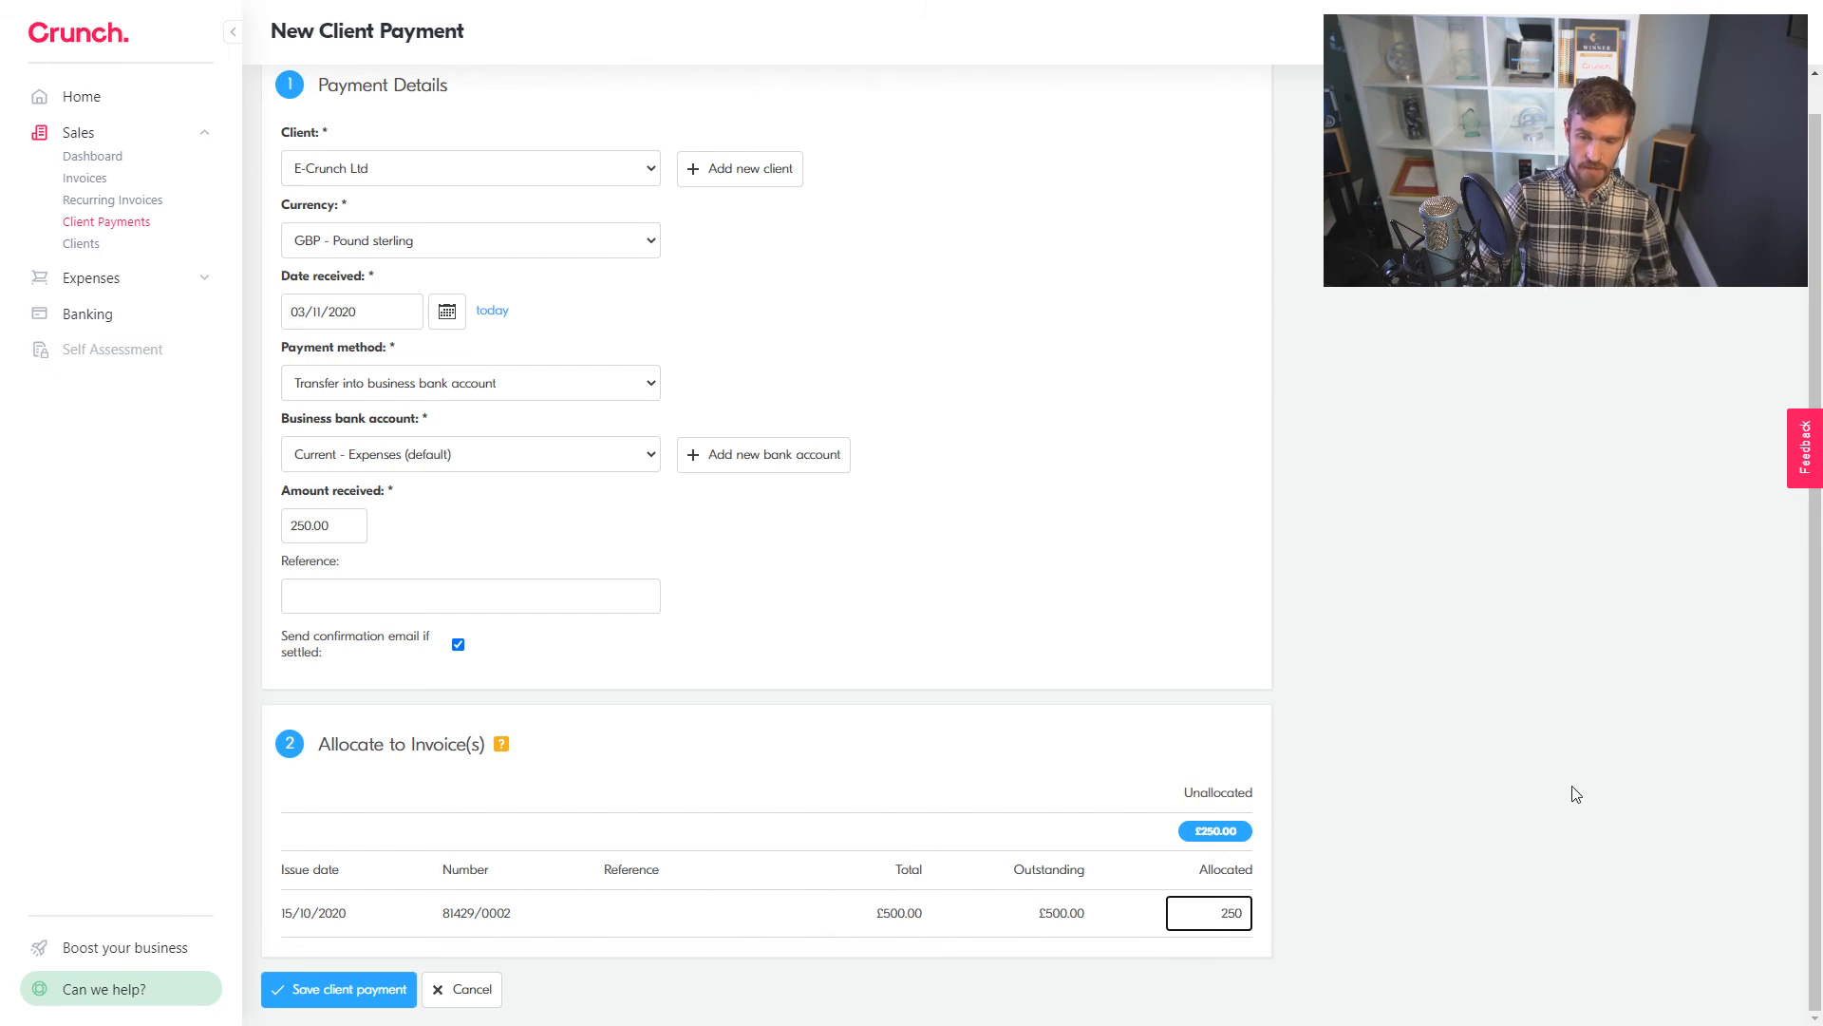
left_click(1482, 739)
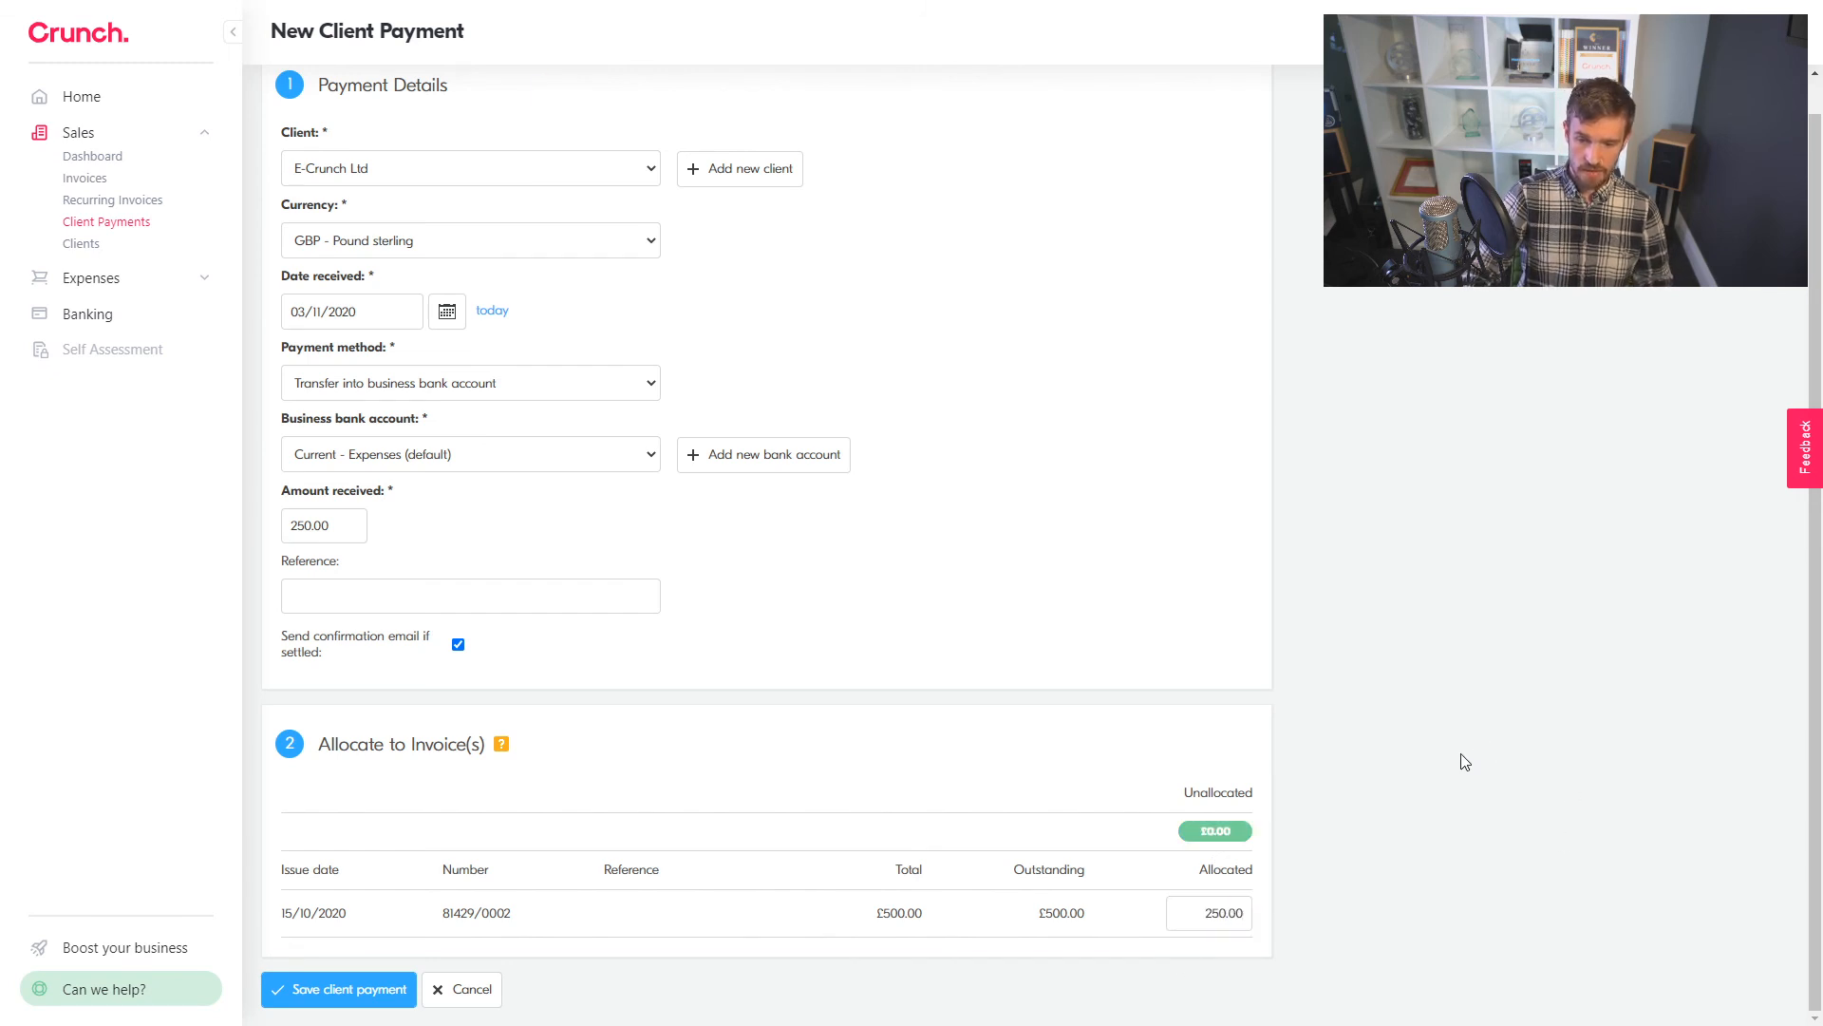
left_click(278, 992)
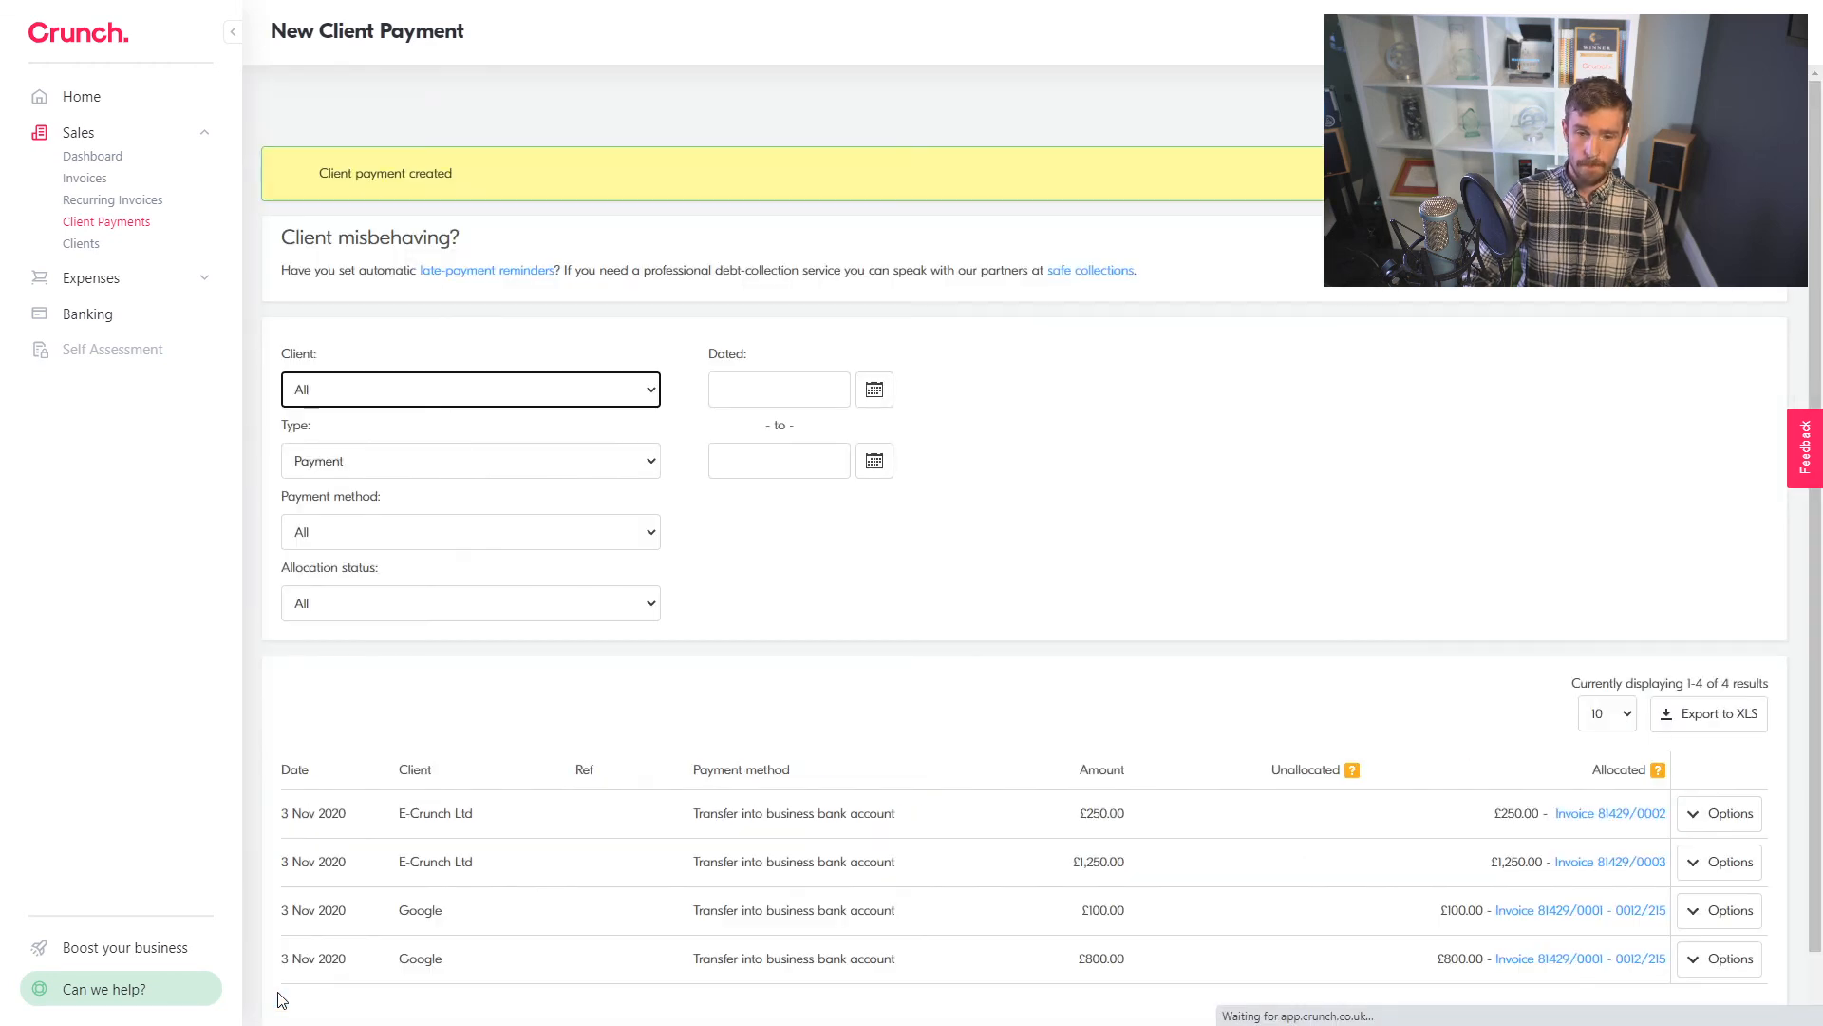
- Review the recorded client payments, and check the payments and outstanding amount of the E-Crunch Ltd invoice in the invoice list
scroll(896, 663, "down", 1)
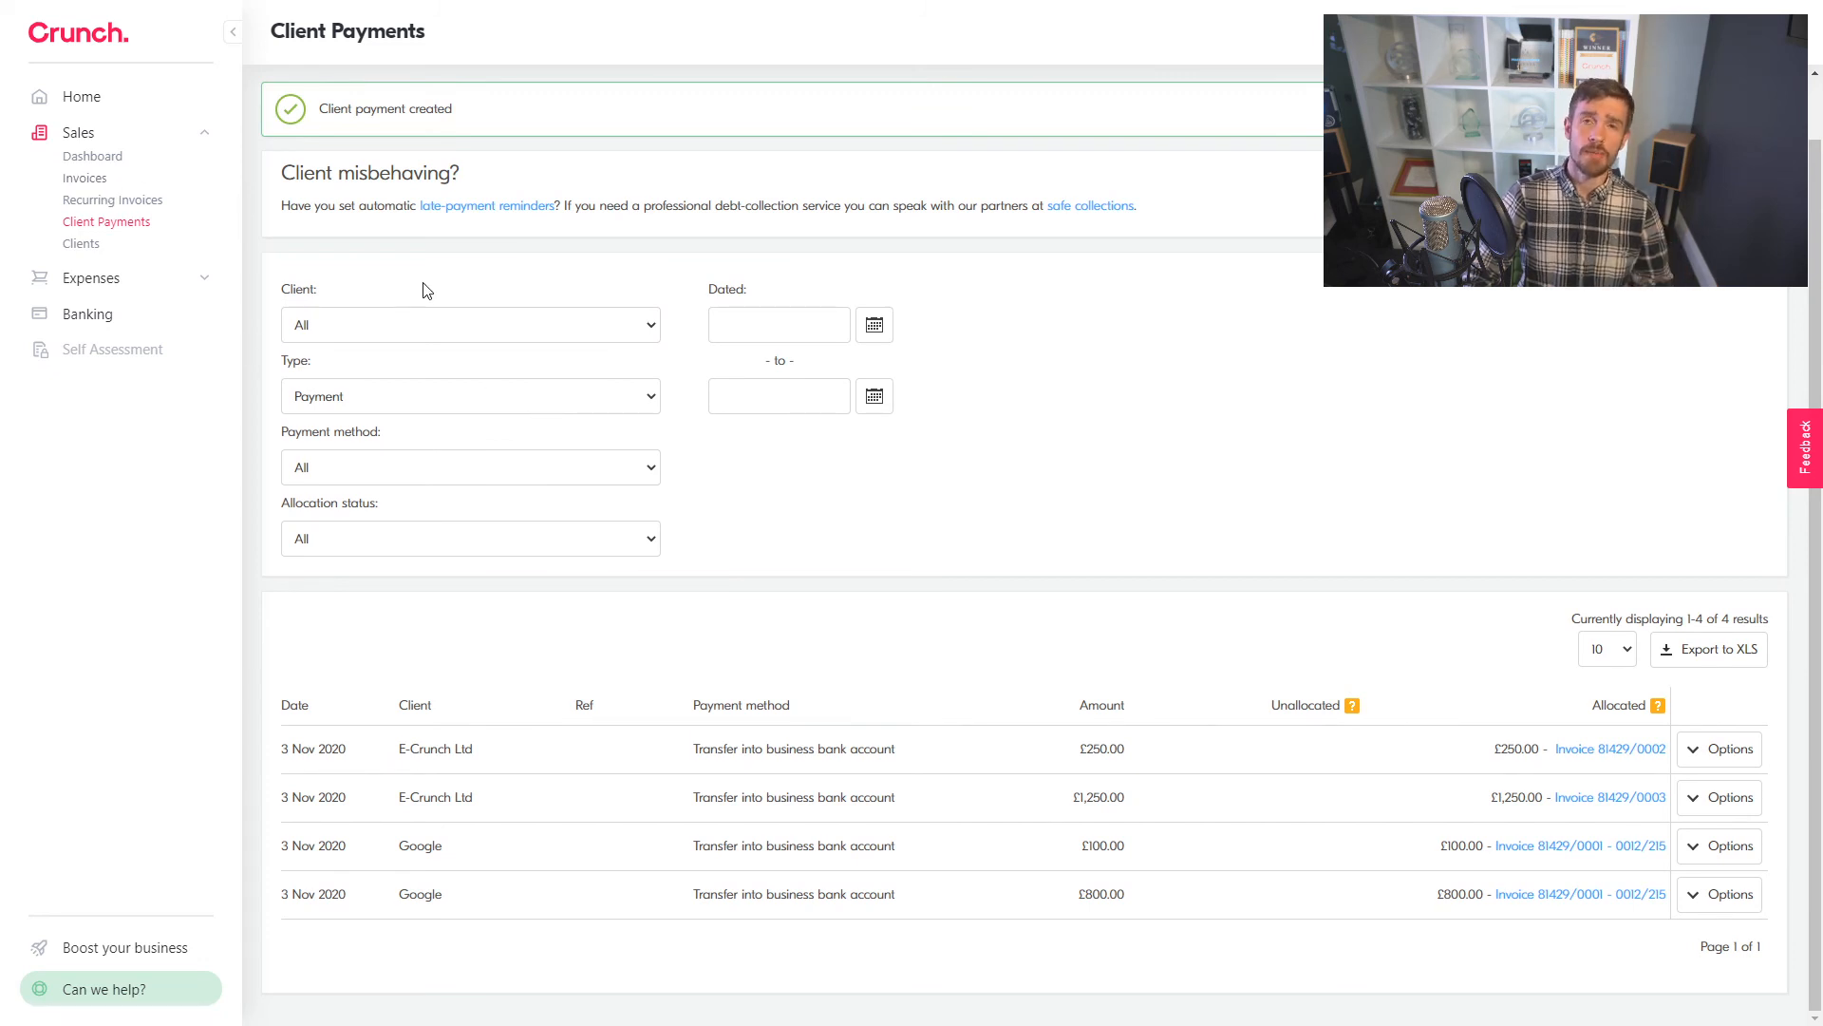
left_click(84, 178)
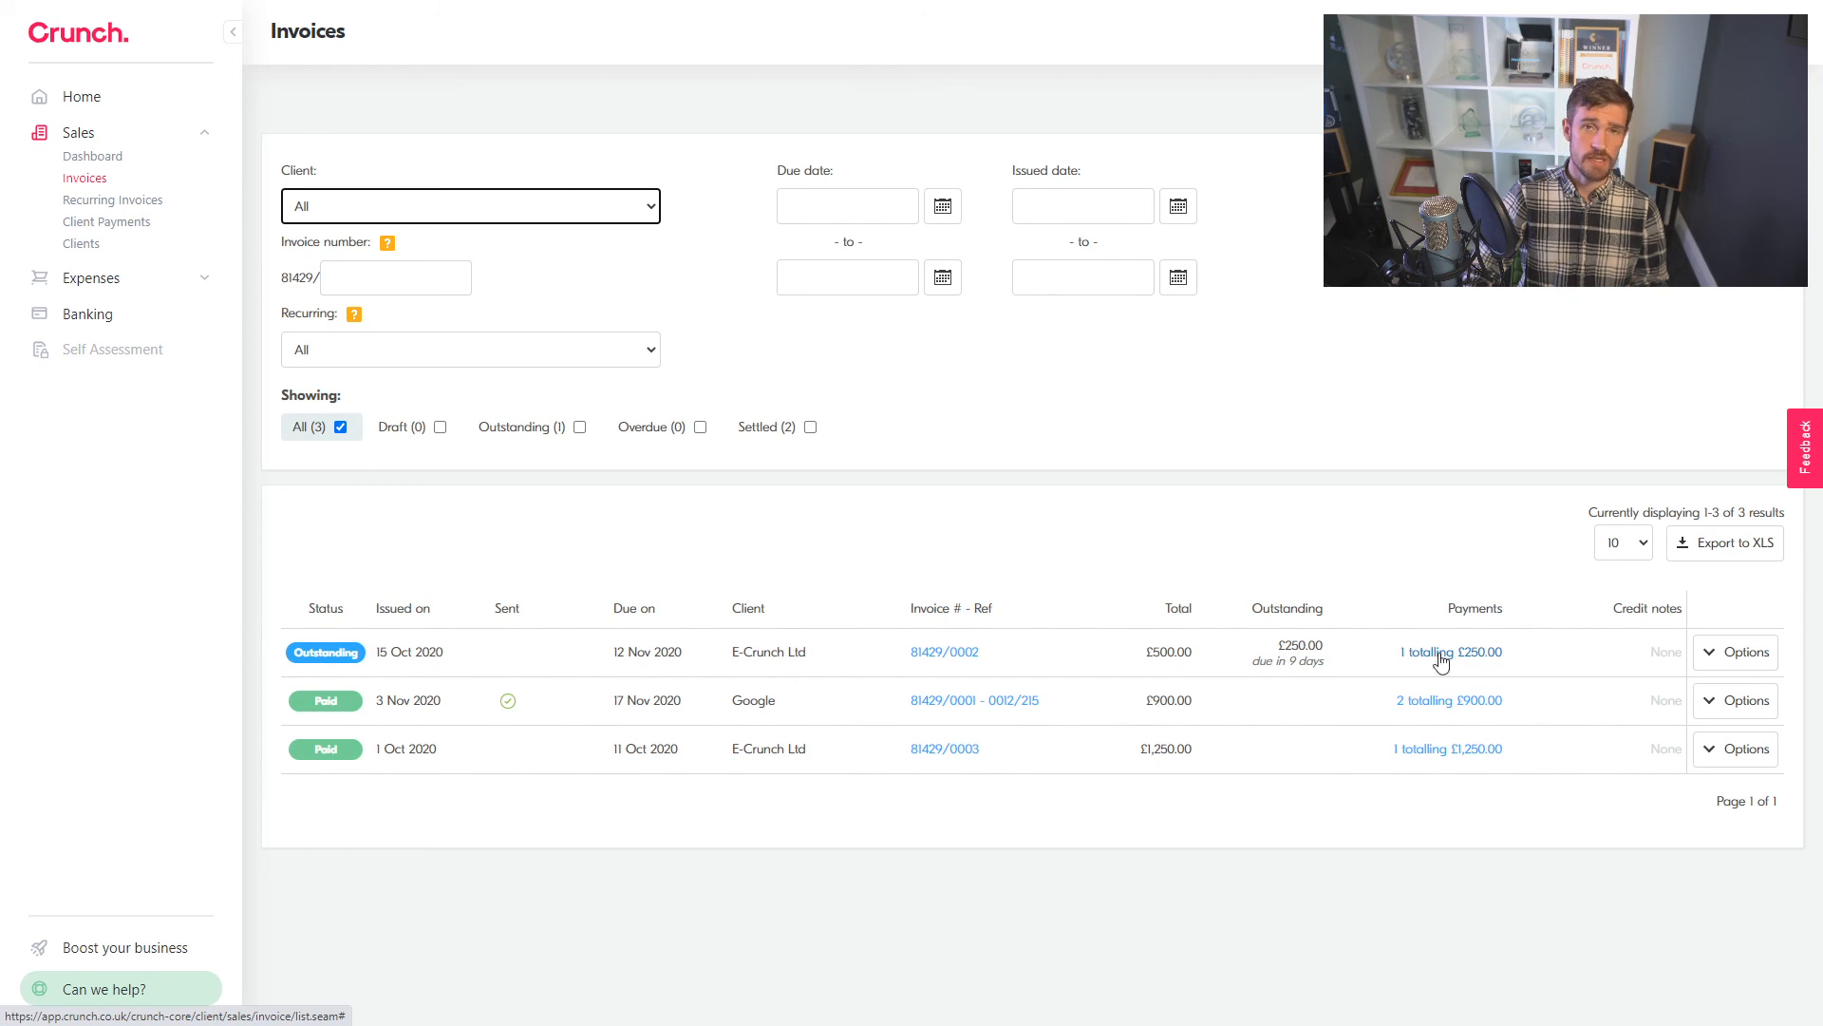
left_click(1066, 494)
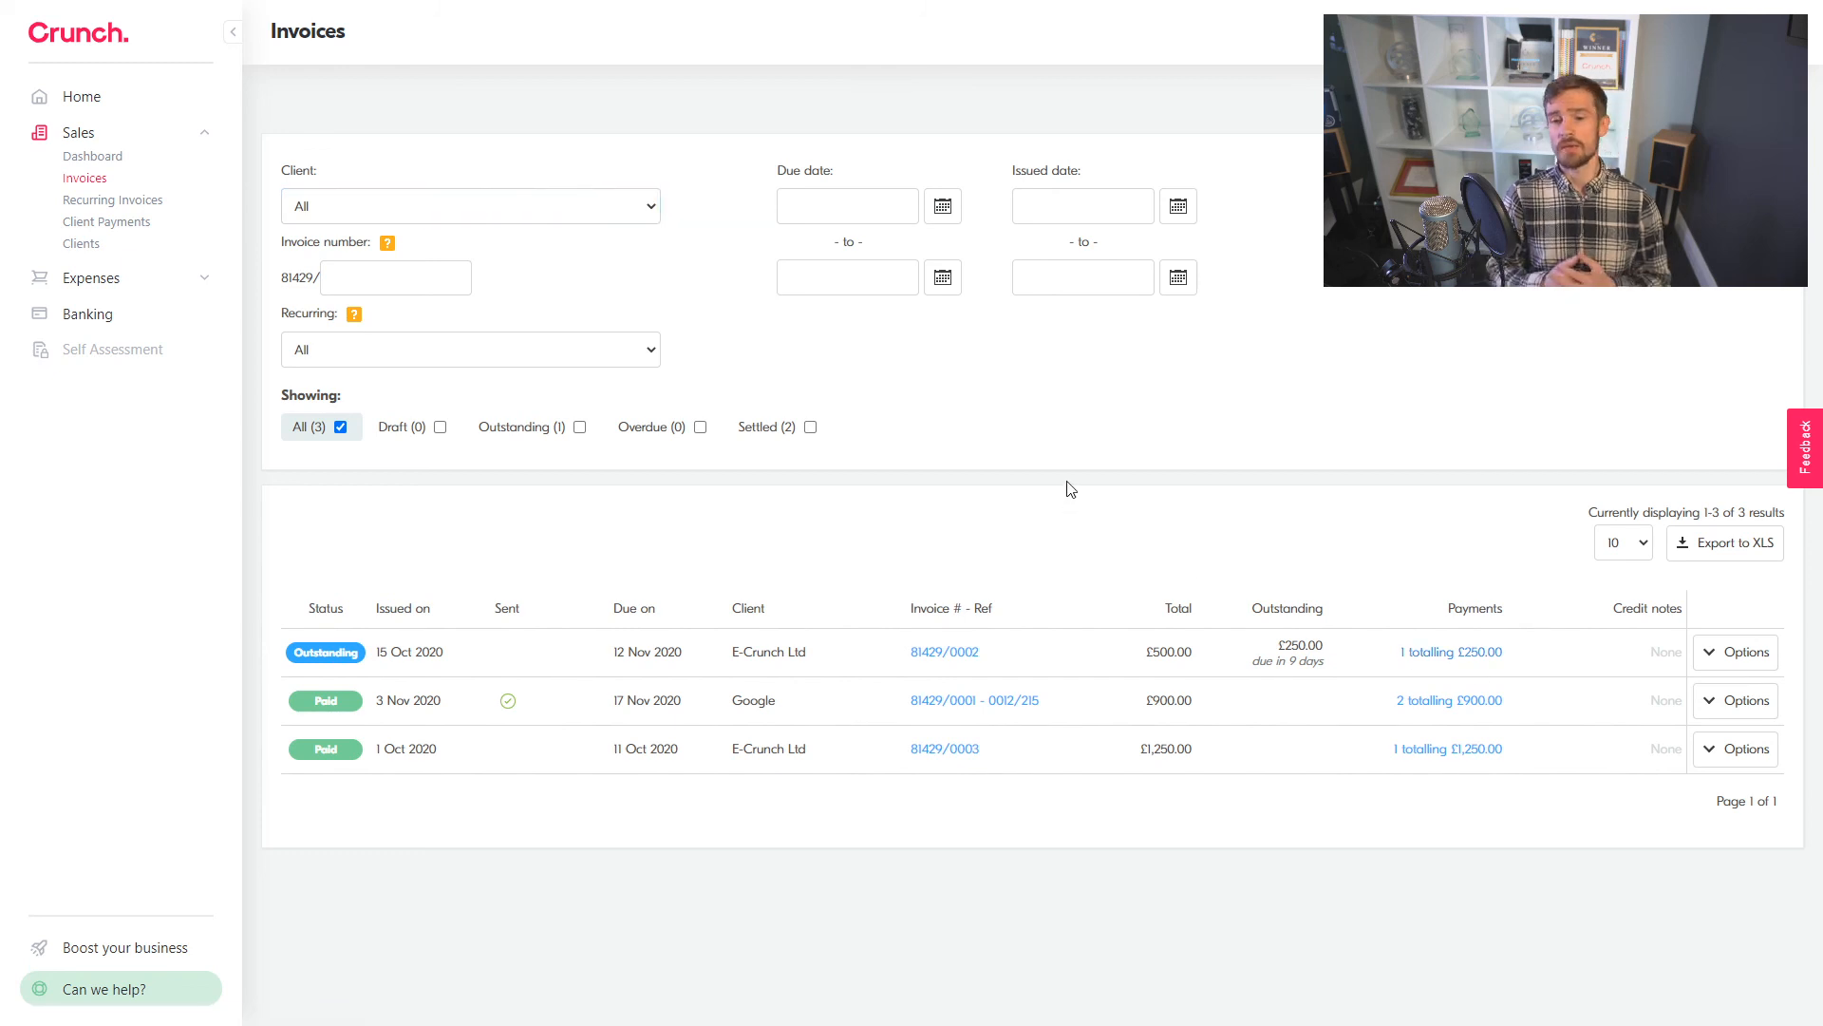